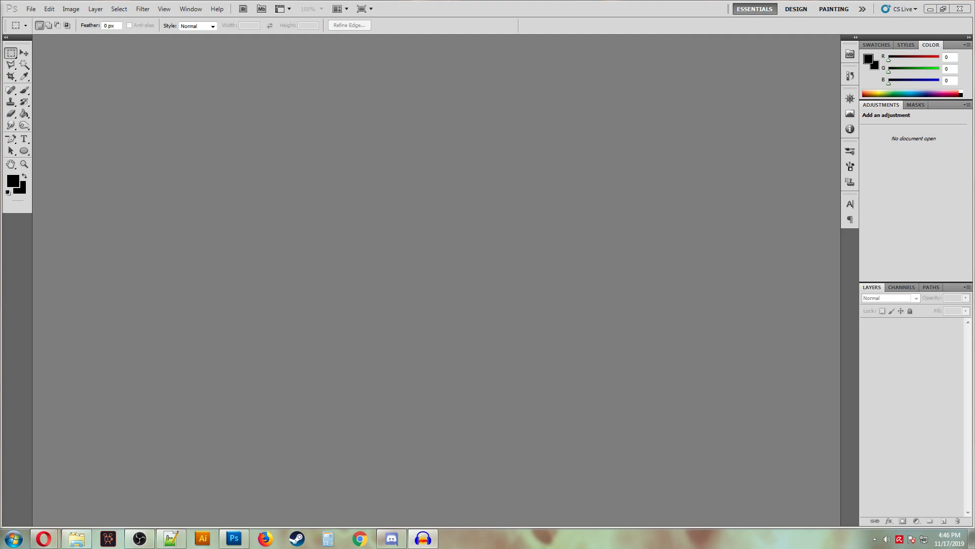
Create a new 1920 × 1080 pixel document at 72 pixels/inch with a transparent background.
left_click(31, 9)
left_click(36, 19)
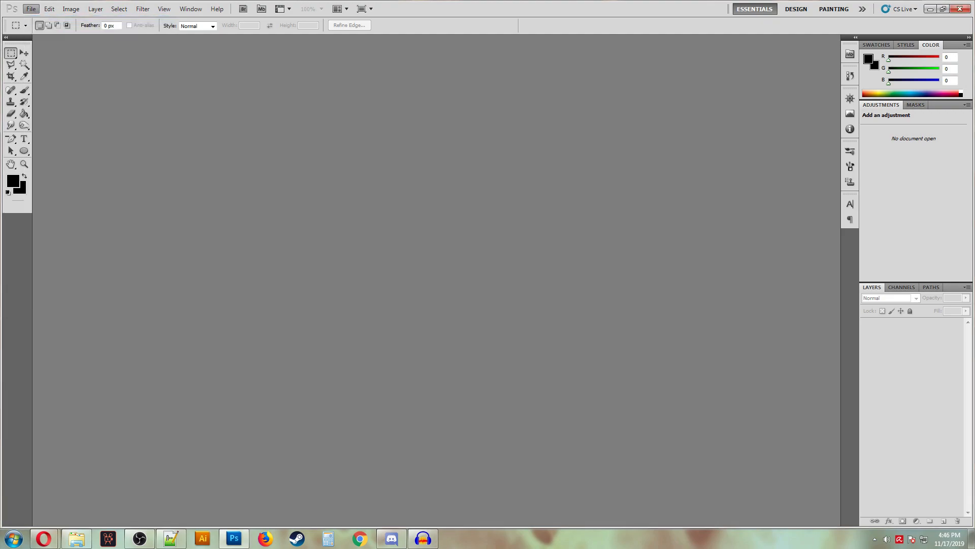
double_click(391, 216)
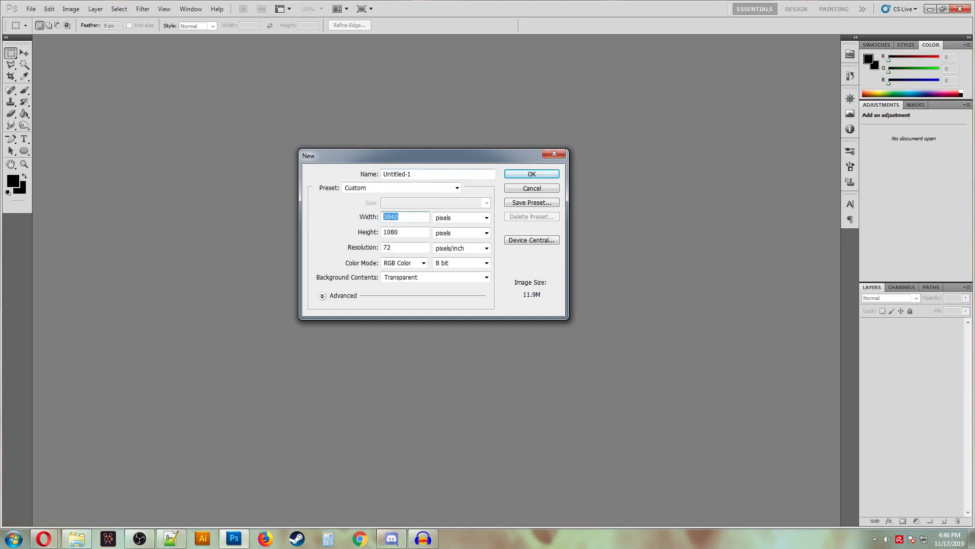
type("1920")
key("Tab")
key("Tab")
key("Tab")
key("Tab")
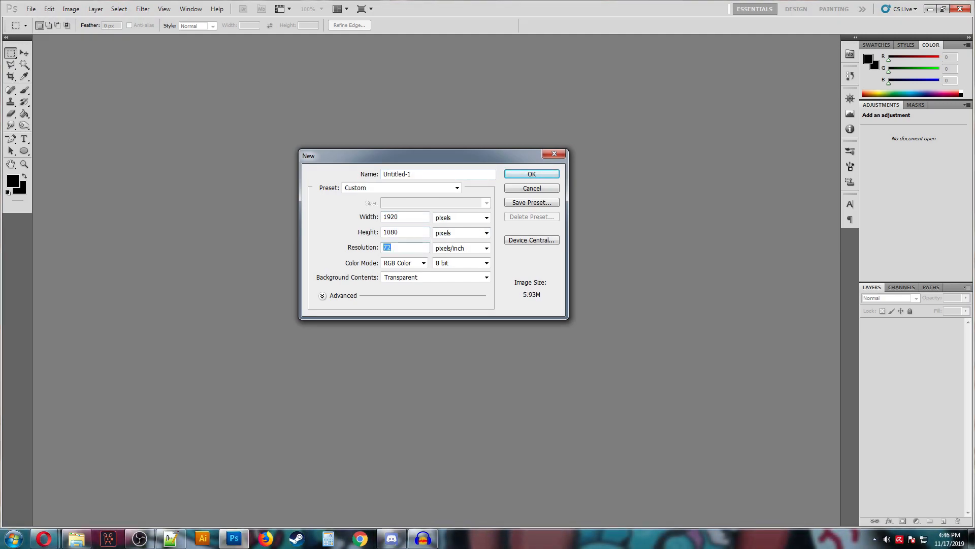
key("Return")
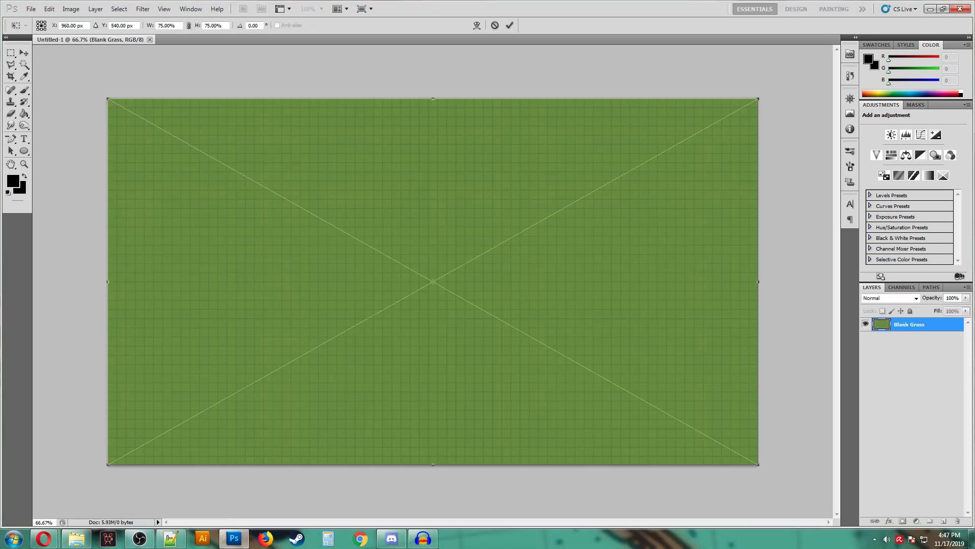
Enlarge the placed Blank Grass image to about 160% around the canvas centre.
scroll(433, 282, "down", 3)
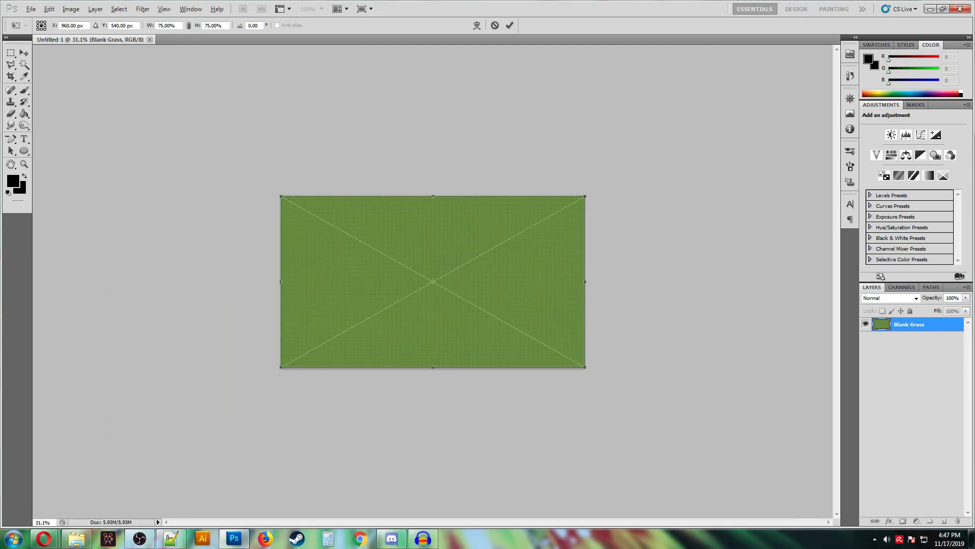
left_click_drag(585, 367, 769, 464)
key("ctrl+z")
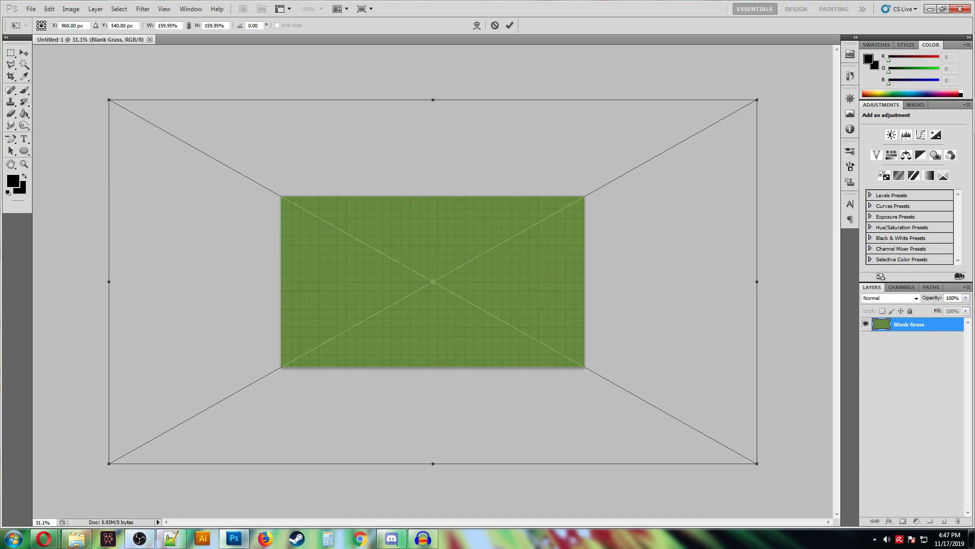
key("Return")
scroll(433, 281, "up", 7)
scroll(433, 282, "down", 2)
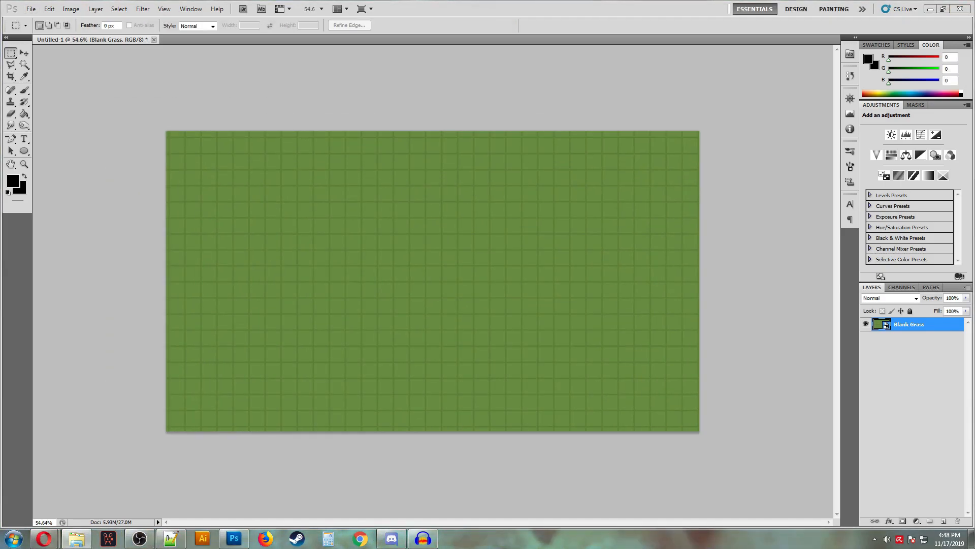
Place two prop sprite sheets over the grass, with the curved-track sheet at about 68% and its track pieces inside the canvas.
left_click_drag(583, 431, 670, 518)
left_click_drag(432, 330, 356, 179)
key("Return")
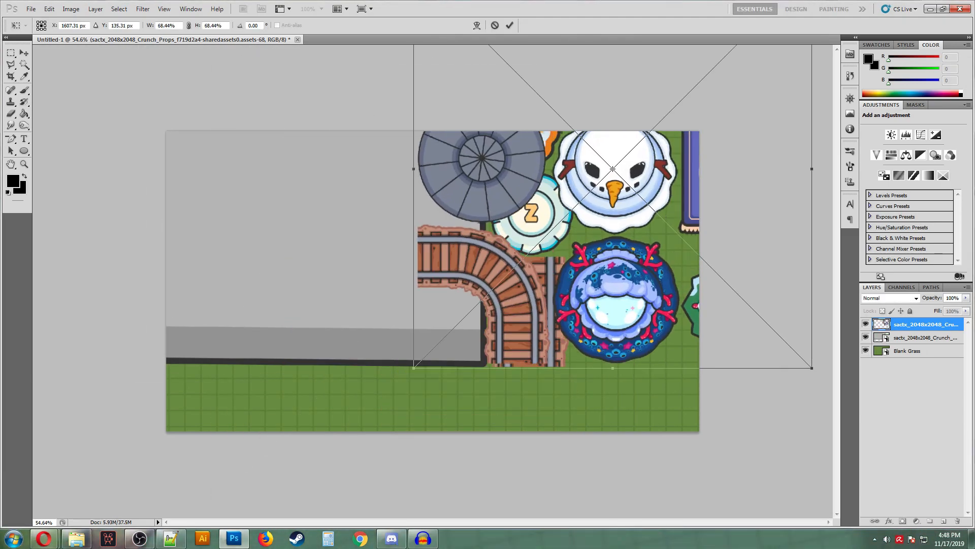
left_click_drag(533, 254, 526, 180)
key("Return")
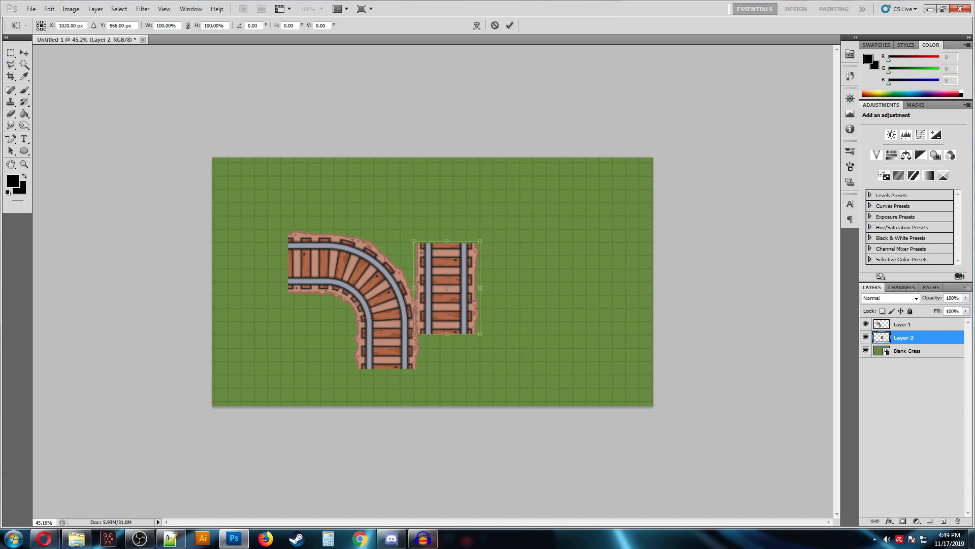
Rotate the straight track piece to horizontal and move it to the upper left of the curved piece.
left_click_drag(485, 236, 497, 326)
key("Return")
key("ctrl+t")
left_click_drag(447, 288, 489, 271)
left_click_drag(542, 232, 550, 296)
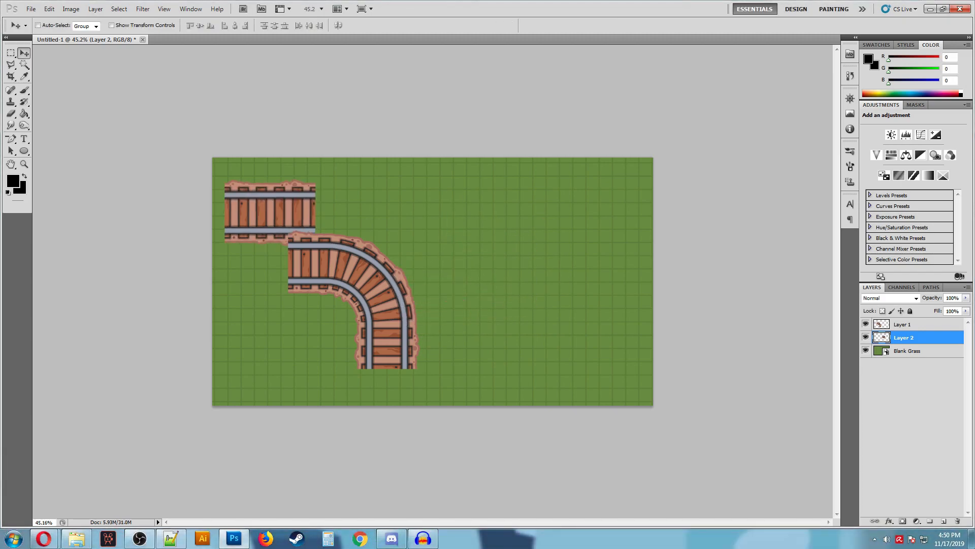
Move a straight track piece toward the lower right of the canvas and rotate it to vertical.
left_click_drag(270, 212, 507, 315)
key("ctrl+t")
left_click_drag(559, 282, 541, 366)
key("Return")
Move the curved track to the upper-right corner, joined to the straight pieces, and group all track layers.
left_click(902, 324)
left_click_drag(355, 264, 569, 210)
left_click_drag(506, 315, 601, 437, "ctrl")
key("ctrl+g")
key("m")
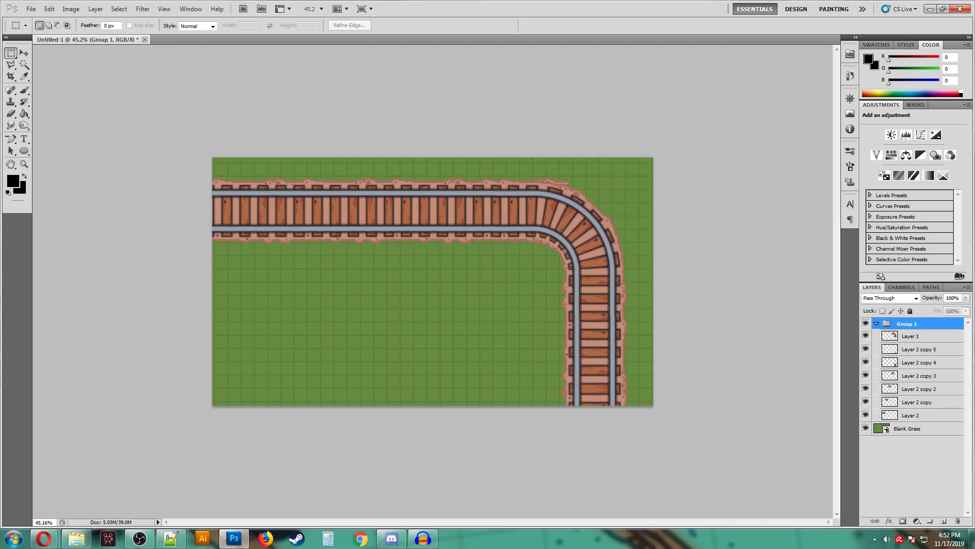
Place two train prop sheets above the track and add a layer mask to the lower one with the upper one hidden.
key("Return")
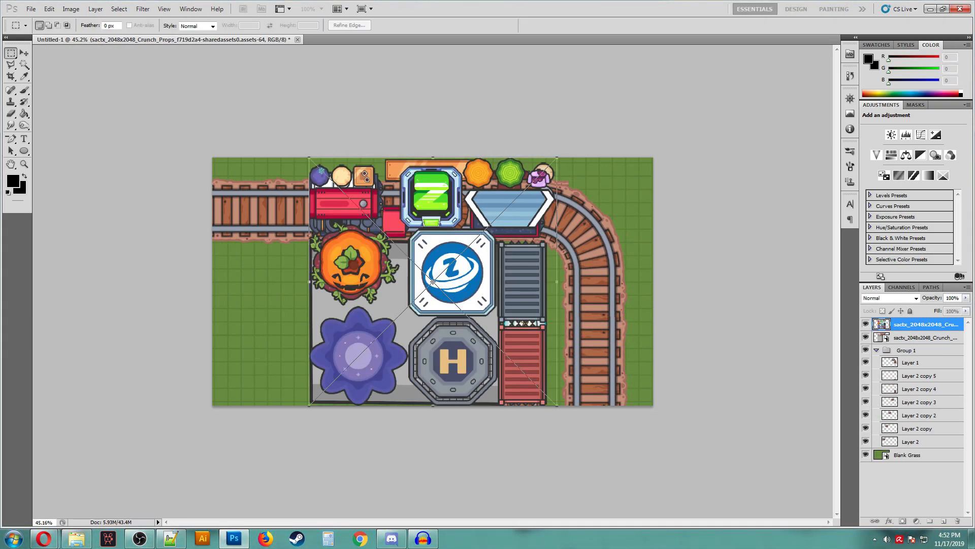
key("Return")
left_click(924, 337)
left_click(866, 324)
left_click(902, 521)
Outline the white tank car, locomotive and coal wagon with the Polygonal Lasso and mask out the rest of their sheet.
scroll(366, 183, "up", 10, "alt")
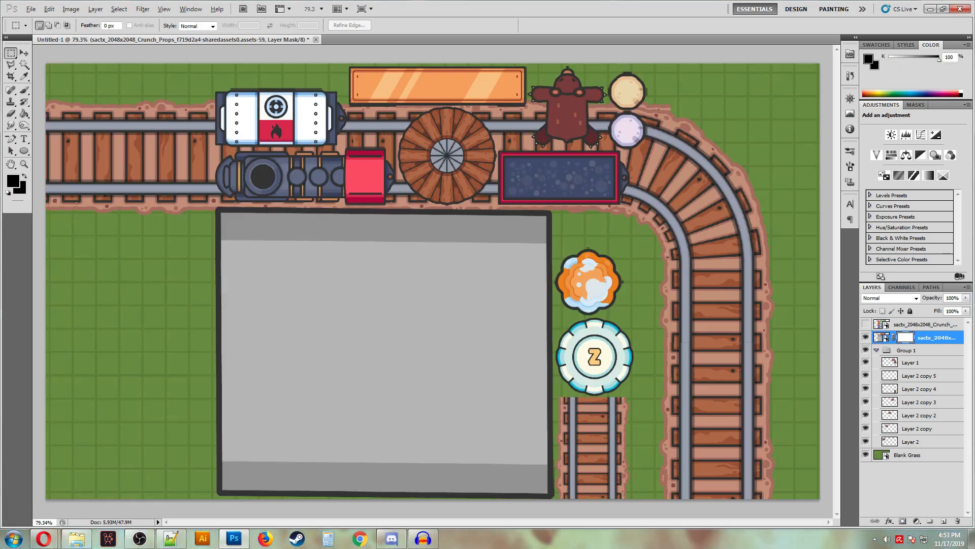
scroll(366, 183, "down", 1)
key("l")
left_click(175, 122)
left_click(401, 123)
left_click(433, 187)
left_click(494, 228)
left_click(539, 345)
left_click(665, 344)
left_click(689, 242)
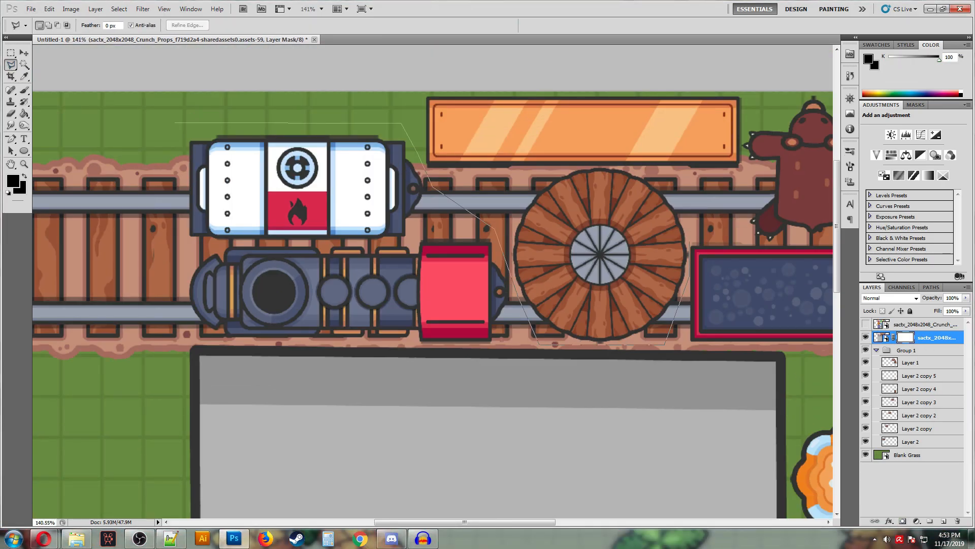
left_click(696, 244)
left_click(118, 349)
left_click(114, 127)
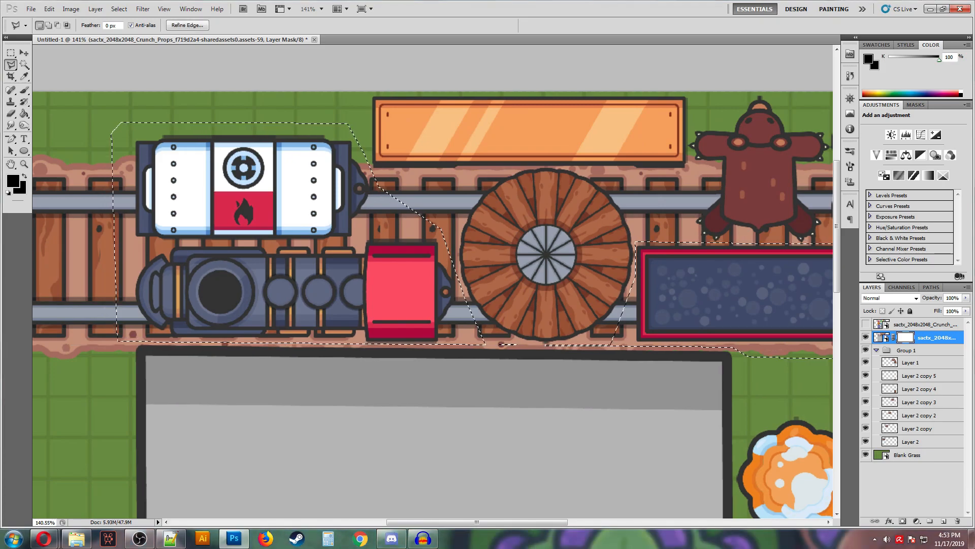
key("ctrl+shift+i")
key("Delete")
key("ctrl+d")
scroll(705, 159, "down", 6, "alt")
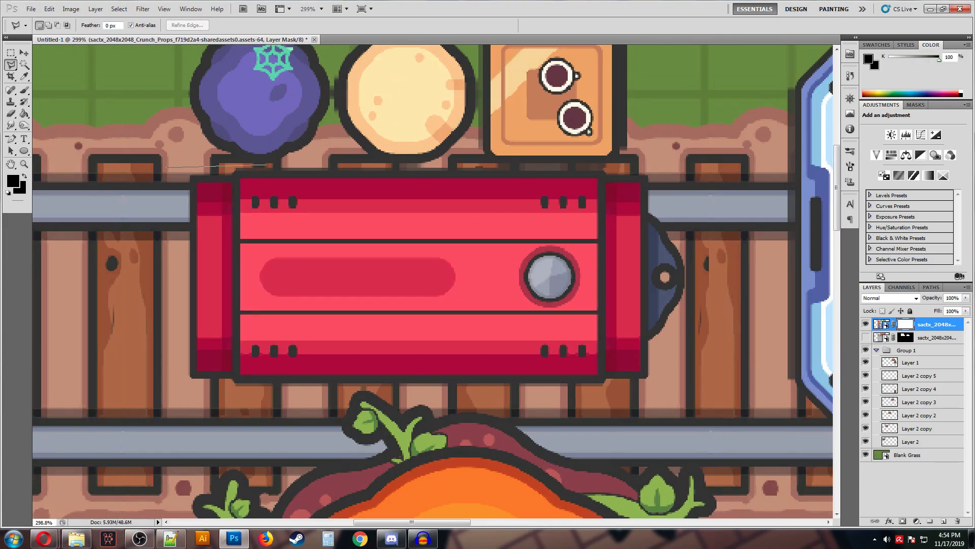
Mask out everything except the red wagon on the other prop sheet and show the first train sheet again.
key("ctrl+shift+i")
key("Delete")
key("ctrl+d")
scroll(432, 281, "down", 8, "alt")
left_click(865, 337)
Reposition the red wagon, scale it with Free Transform, and copy its width percentage.
key("v")
left_click_drag(288, 155, 181, 166)
key("ctrl+t")
left_click_drag(527, 91, 642, 63)
key("shift+Right")
double_click(167, 26)
key("ctrl+c")
key("Return")
Scale the other train-car layer proportionally to the copied percentage and move both layers onto the grass below the upper track.
left_click(936, 337)
key("ctrl+t")
left_click(188, 25)
left_click(148, 26)
key("ctrl+v")
key("Return")
left_click_drag(323, 70, 311, 275)
left_click_drag(161, 168, 442, 270)
Rasterize the two masked train-car layers and merge them with a new layer into one.
right_click(936, 337)
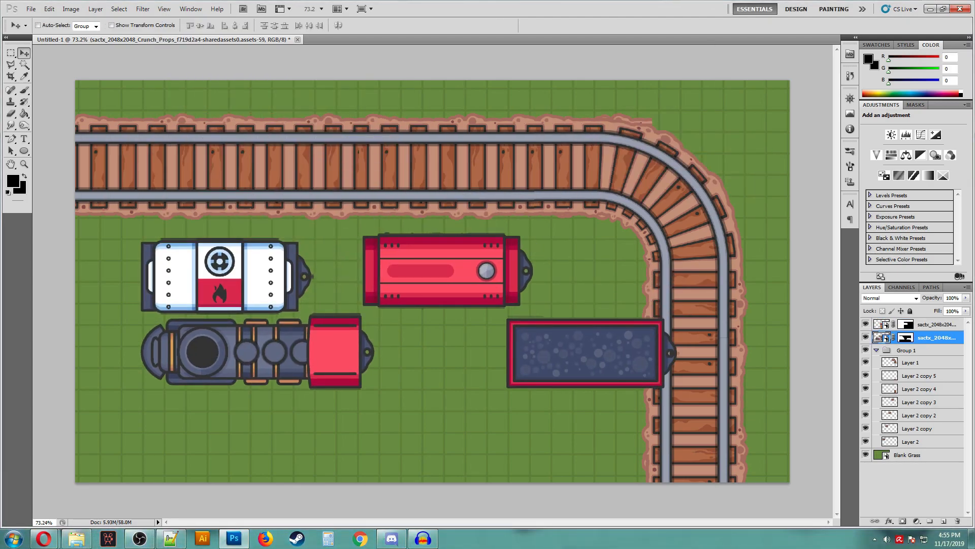
left_click(893, 174)
right_click(936, 323)
left_click(892, 162)
left_click(917, 349)
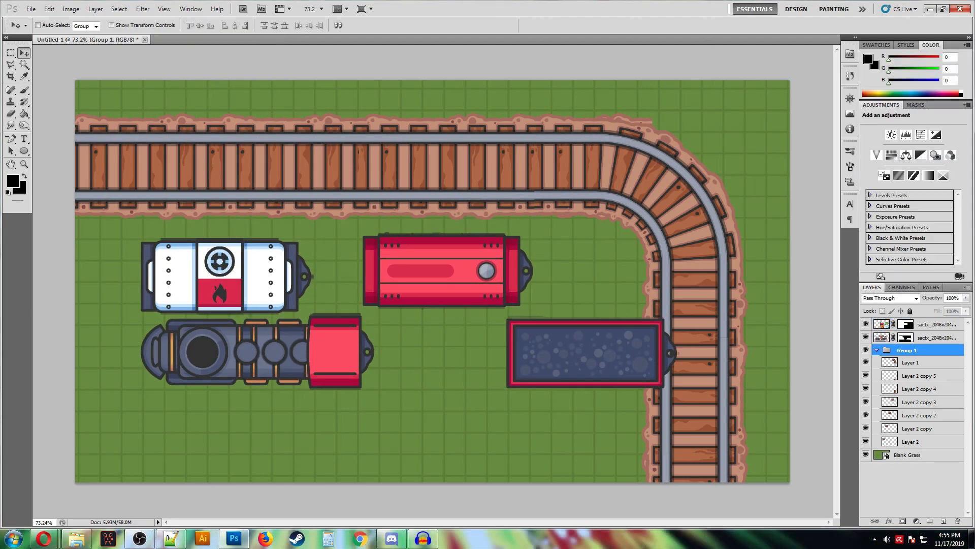
right_click(936, 338)
left_click(892, 320)
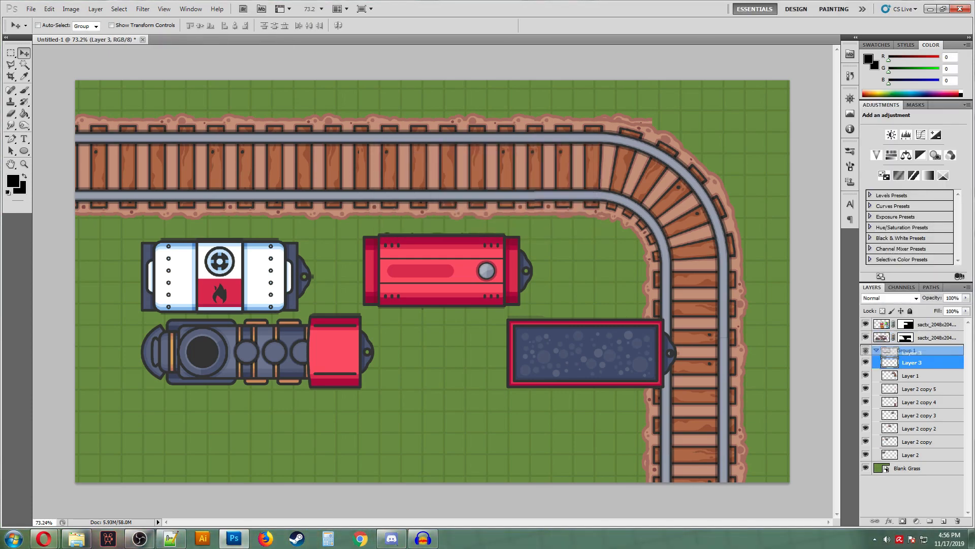
Cut the white tank car onto its own layer with the Polygonal Lasso and place it over the track's left part.
left_click_drag(220, 276, 197, 225)
key("m")
key("l")
left_click(107, 166)
left_click(101, 283)
left_click(134, 267)
left_click(271, 264)
left_click(284, 259)
key("ctrl+x")
key("ctrl+v")
key("v")
left_click_drag(433, 283, 189, 167)
Cut the red wagon and the coal wagon onto separate layers and line them up along the upper track.
left_click(903, 337)
key("ctrl+v")
mouse_move(432, 283)
left_mouse_down()
mouse_move(368, 166)
mouse_move(562, 189)
mouse_move(543, 165)
left_mouse_up()
left_click(483, 360)
key("ctrl+x")
key("ctrl+v")
key("v")
Tilt the locomotive counterclockwise and place it at the left end of the upper track.
left_click(904, 364)
left_click_drag(234, 299, 232, 258)
key("ctrl+t")
left_click_drag(356, 216, 342, 188)
key("Return")
left_click_drag(232, 258, 215, 156)
Move the coal wagon, red wagon and white tank car off the track onto the grass below.
left_click(903, 350)
left_click_drag(538, 165, 476, 290)
left_click_drag(361, 166, 324, 311)
left_click_drag(181, 166, 483, 400)
left_click_drag(325, 312, 305, 392)
Place the coal wagon behind the locomotive with a clockwise tilt, and position the red wagon directly behind it.
left_click_drag(476, 290, 414, 150)
key("ctrl+t")
left_click_drag(510, 113, 517, 139)
key("Return")
left_click(904, 324)
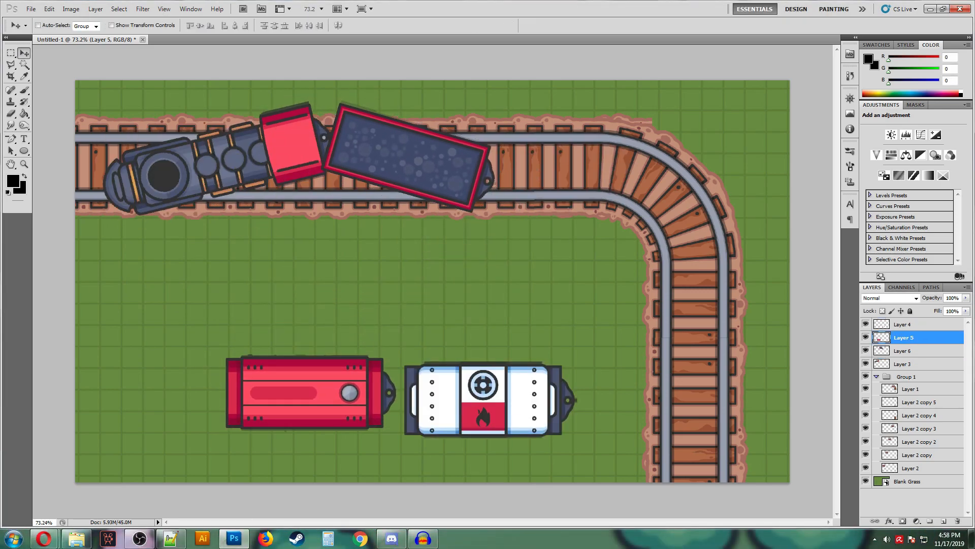
left_click_drag(305, 392, 568, 165)
Rotate the white tank car about 100° and place it on the track's curve behind the red wagon.
left_click_drag(483, 400, 535, 371)
key("ctrl+t")
left_click_drag(627, 330, 577, 464)
left_click_drag(534, 372, 692, 240)
left_click_drag(737, 331, 718, 337)
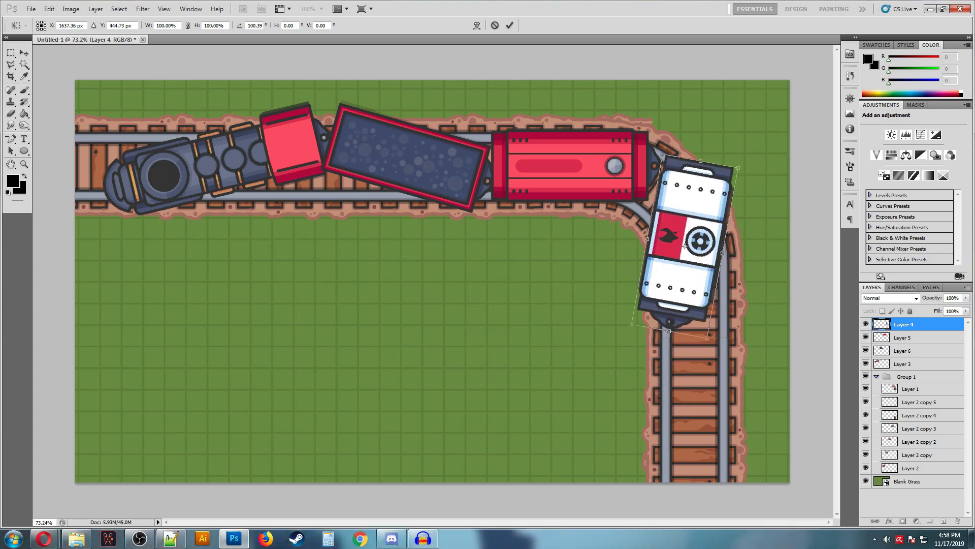
left_click_drag(692, 240, 689, 215)
key("Return")
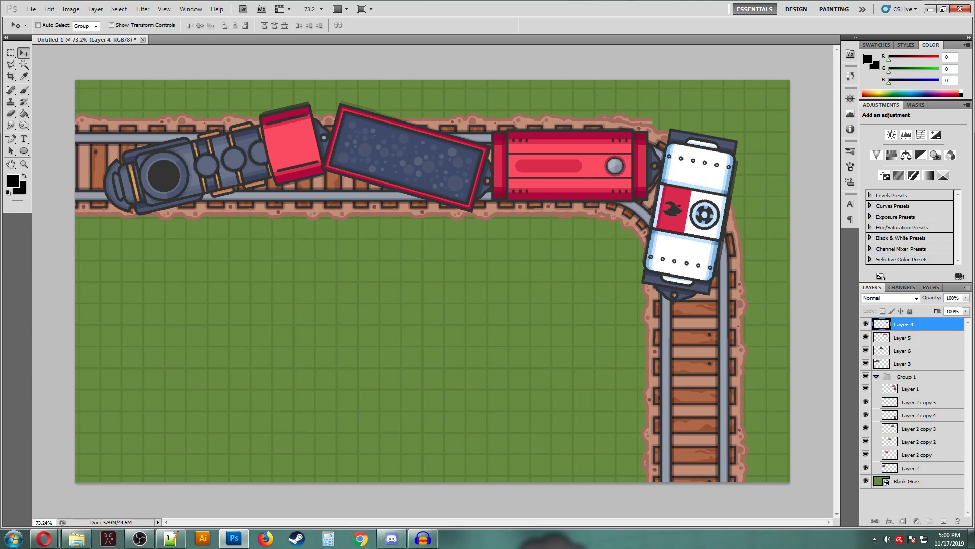
Add a new empty layer directly above the Blank Grass layer.
left_click(917, 481)
key("ctrl+shift+n")
key("Return")
left_click(13, 181)
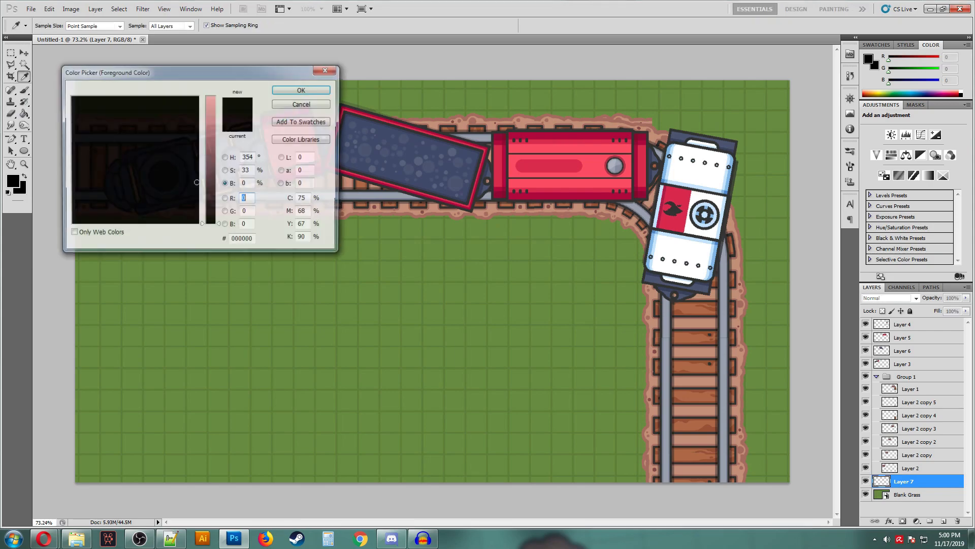
left_click_drag(147, 96, 143, 96)
left_click(303, 104)
Place the MythTreeGreen tree above the train layers in the canvas's upper-right corner and enlarge it.
left_click(917, 324)
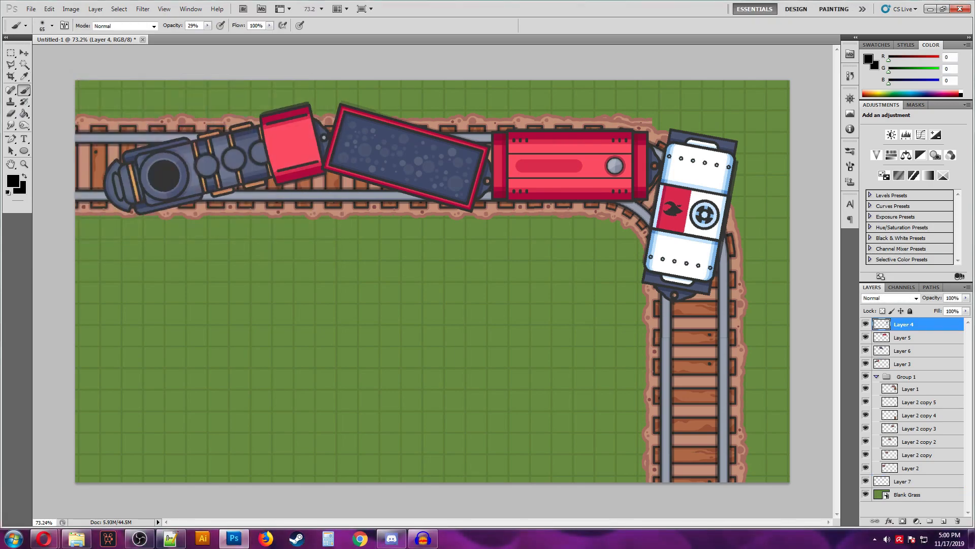
left_click_drag(433, 281, 786, 87)
key("Return")
key("ctrl+t")
mouse_move(743, 131)
left_mouse_down()
mouse_move(721, 153)
mouse_move(730, 144)
left_mouse_up()
key("Return")
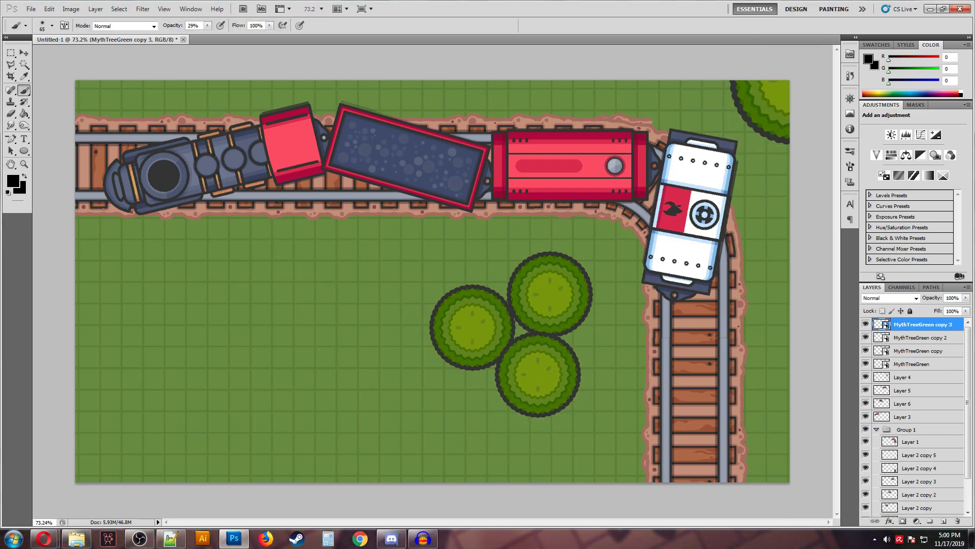
Place the MythFruitTreeGreen image at the upper left of the three round trees.
left_click_drag(433, 281, 422, 289)
key("Return")
key("b")
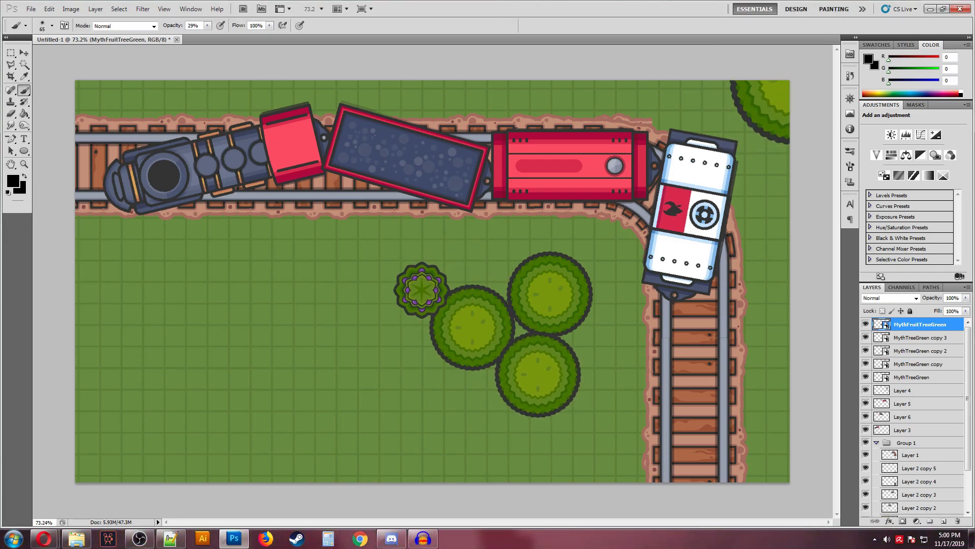
Place a scaled-down HauntedDeadTree3 between the three round trees and move its layer below the MythTreeGreen layers.
left_click_drag(483, 329, 467, 315)
left_click_drag(433, 281, 517, 326)
key("Return")
left_click_drag(918, 324, 917, 396)
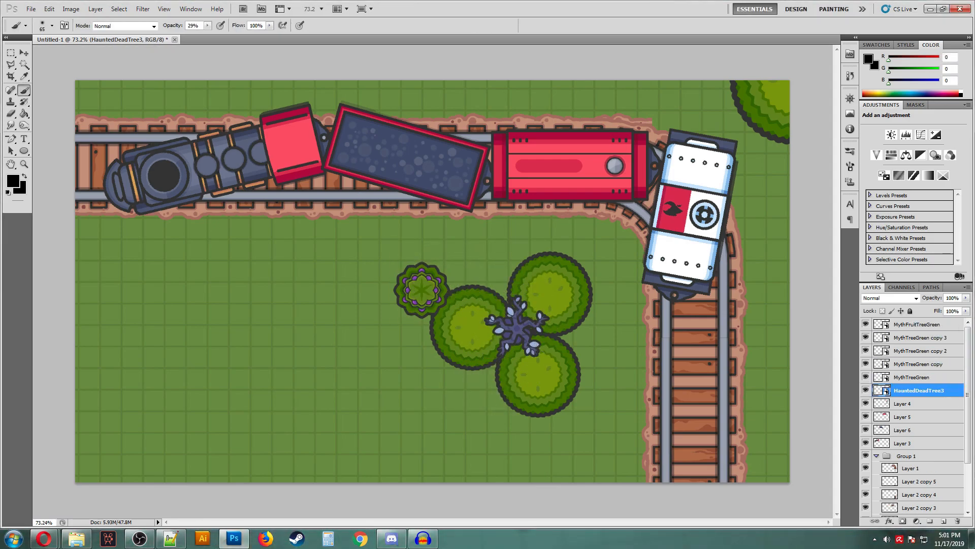
Place HauntedDeadTree1 behind the upper round tree and a second HauntedDeadTree3 behind the lowest one.
left_click_drag(433, 281, 547, 270)
key("Return")
left_click_drag(447, 295, 560, 390)
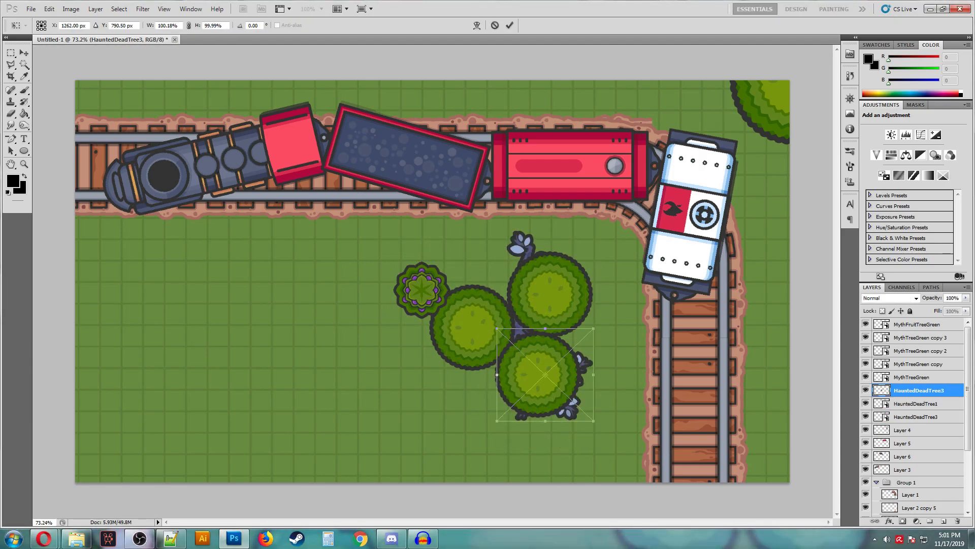
key("Return")
Place the DesertLongCrate image just below the coal wagon, rotated about -10°.
left_click(76, 538)
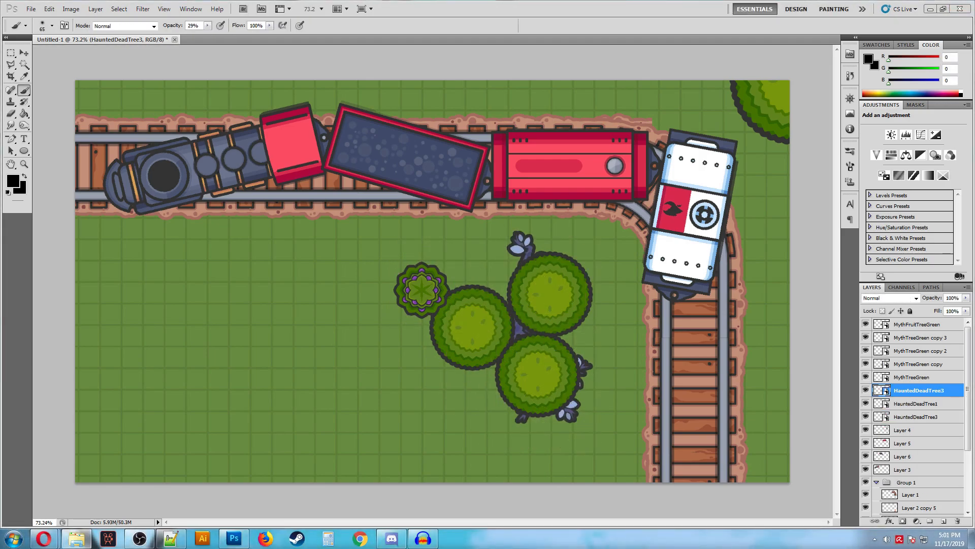
left_click_drag(440, 285, 352, 229)
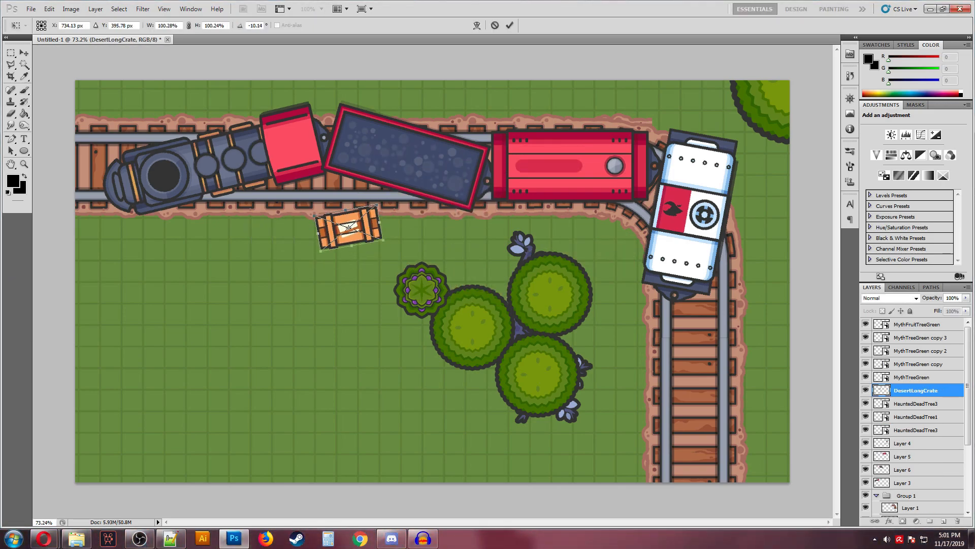
key("Return")
Place the Zombs06 tree on the left grass area and duplicate it beside the round trees and at the top edge.
left_click_drag(433, 281, 152, 349)
key("Return")
left_click(388, 357, "alt+shift")
key("v")
left_click_drag(152, 350, 158, 94, "alt")
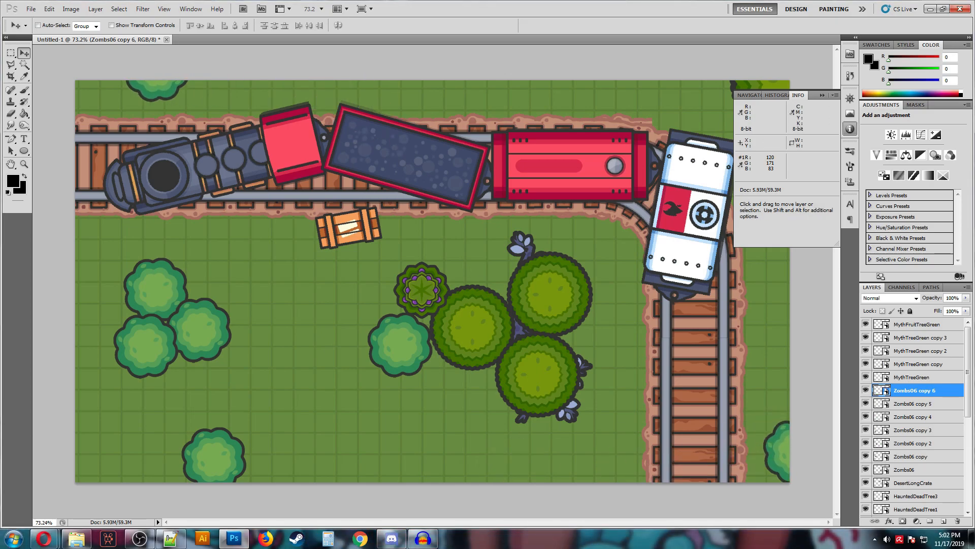
Create a new layer above Blank Grass and paint a wide, soft blue (0, 186, 255) river at 29% opacity across the lower-left grass.
scroll(914, 407, "down", 5)
left_click(915, 497)
left_click(12, 181)
left_click(211, 95)
left_click(140, 96)
left_click(303, 90)
left_click(51, 25)
mouse_move(76, 363)
left_mouse_down()
mouse_move(339, 434)
mouse_move(460, 480)
left_mouse_up()
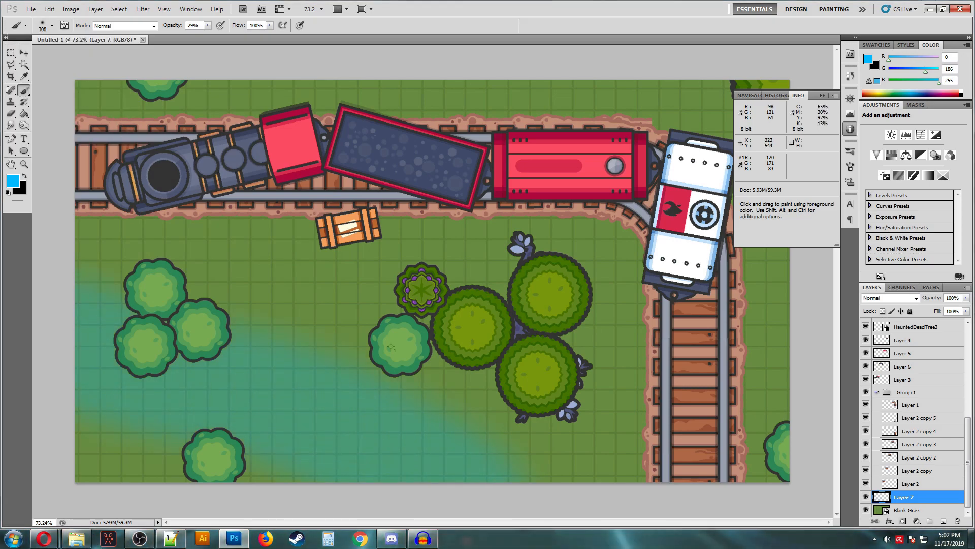
Try painting the river with a turquoise (0, 255, 216) stroke at 100% brush opacity.
left_click(208, 26)
left_click_drag(207, 37, 246, 37)
left_click(13, 181)
left_click(131, 96)
left_click(303, 90)
left_click_drag(76, 358, 459, 480)
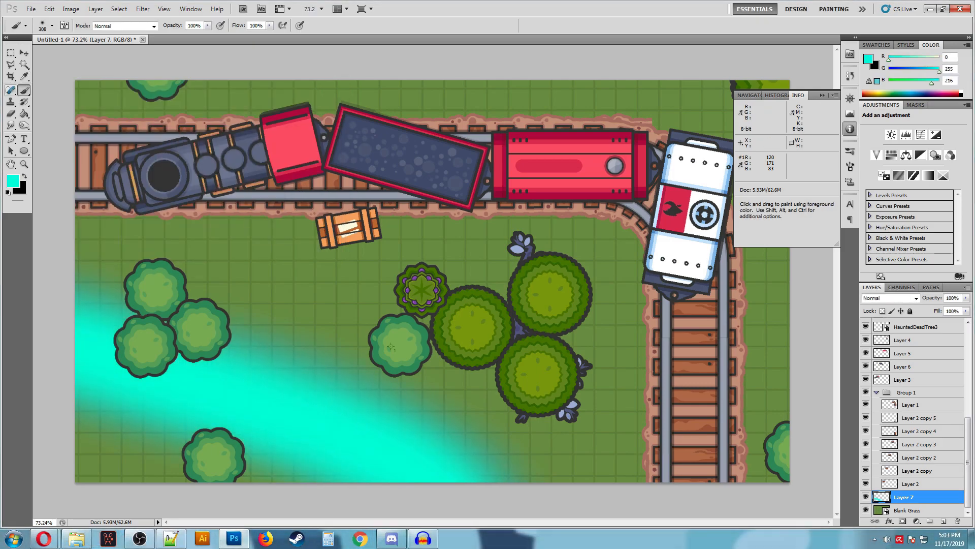
Try a blue river stroke with a different brush, and undo both full-opacity strokes.
left_click(13, 181)
left_click(144, 96)
left_click(303, 89)
left_click(52, 25)
double_click(39, 96)
left_click(52, 25)
left_click_drag(64, 53, 40, 53)
mouse_move(76, 350)
left_mouse_down()
mouse_move(386, 457)
mouse_move(418, 480)
left_mouse_up()
key("ctrl+alt+z")
key("ctrl+alt+z")
Create a new layer and paint a narrower blue (0, 84, 255) river at 100% opacity along the middle of the faint one.
key("ctrl+shift+n")
key("Return")
left_click_drag(77, 337, 385, 476)
key("ctrl+z")
left_click(13, 180)
left_click(149, 95)
left_click(303, 90)
left_click(52, 25)
double_click(20, 95)
left_click(207, 25)
mouse_move(76, 335)
left_mouse_down()
mouse_move(109, 356)
mouse_move(477, 480)
mouse_move(76, 304)
mouse_move(308, 401)
mouse_move(416, 473)
mouse_move(358, 480)
mouse_move(76, 356)
left_mouse_up()
Add a new layer beneath the blue river and paint brown (161, 121, 0) banks along both of its edges.
left_click(914, 510)
left_click(943, 521)
left_click(13, 181)
left_click(83, 96)
left_click_drag(84, 96, 85, 96)
left_click_drag(211, 96, 211, 144)
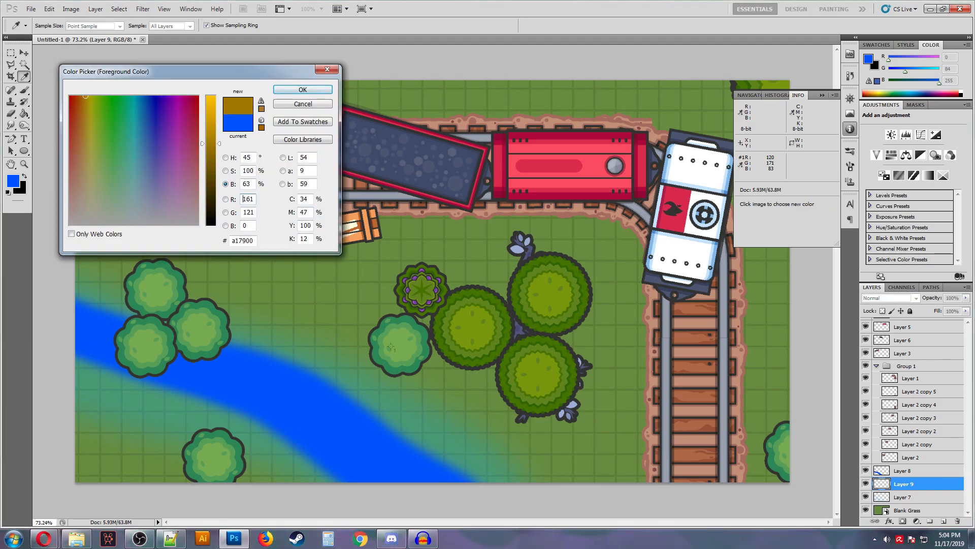
key("Return")
mouse_move(76, 362)
left_mouse_down()
mouse_move(241, 420)
mouse_move(315, 477)
left_mouse_up()
mouse_move(76, 279)
left_mouse_down()
mouse_move(120, 309)
mouse_move(313, 362)
mouse_move(485, 480)
left_mouse_up()
left_click_drag(77, 363, 313, 480)
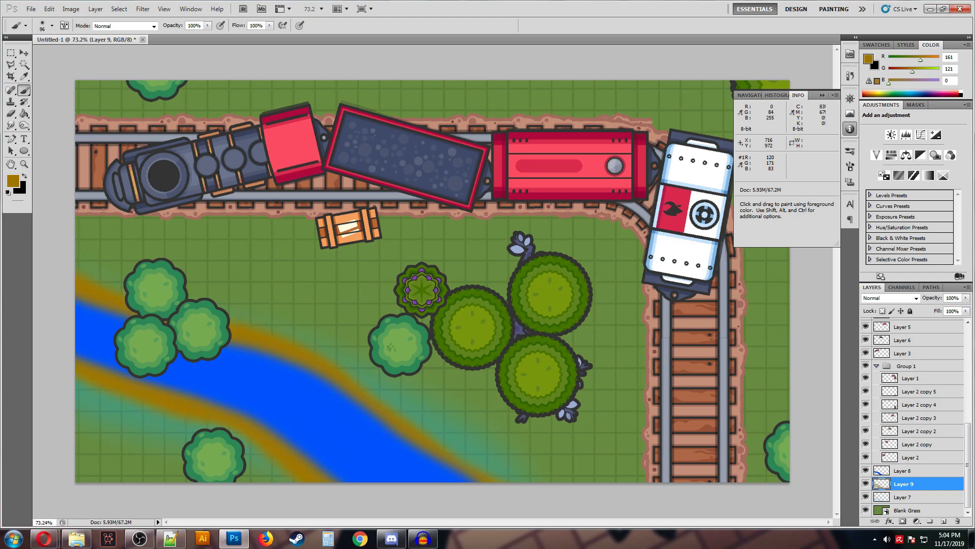
Move two Zombs06 trees of the left cluster off the river onto the upper bank, beside the remaining tree.
key("v")
left_click_drag(146, 346, 202, 278)
left_click_drag(200, 330, 231, 308)
left_click_drag(202, 278, 199, 276)
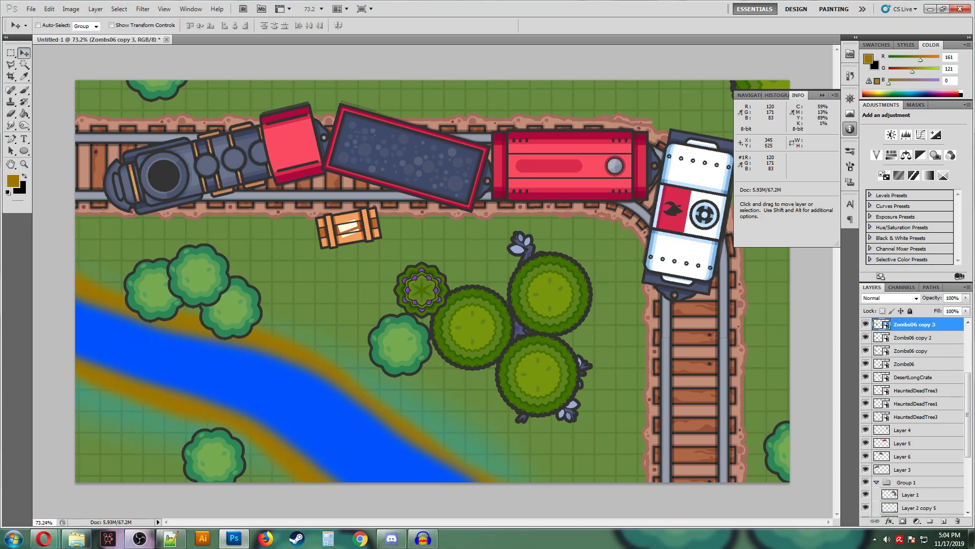
Scale down the upper Zombs06 tree of the left cluster, send it behind its neighbours and place a duplicate below it.
key("ctrl+t")
left_click_drag(167, 242, 180, 314)
key("Return")
key("ctrl+bracketleft")
key("ctrl+bracketleft")
scroll(320, 311, "down", 3, "alt")
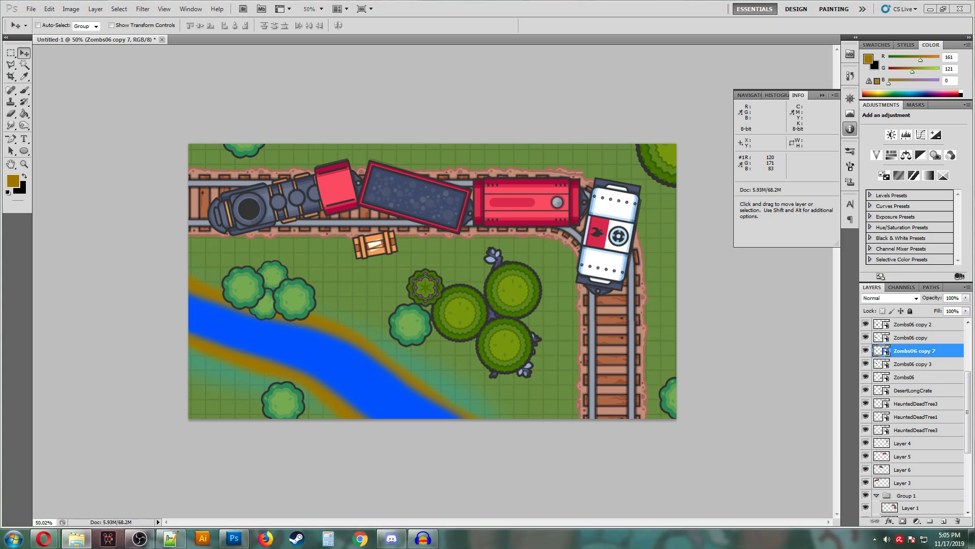
Place the Combat_Shotgun and Pump_Shotgun character images between the crate and the left tree cluster.
key("Return")
left_click_drag(399, 278, 308, 255)
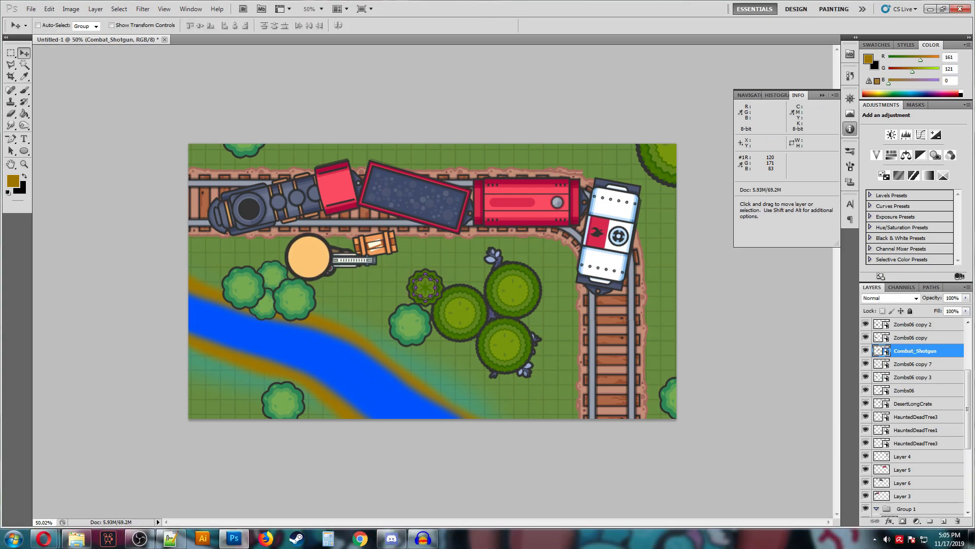
left_click(76, 538)
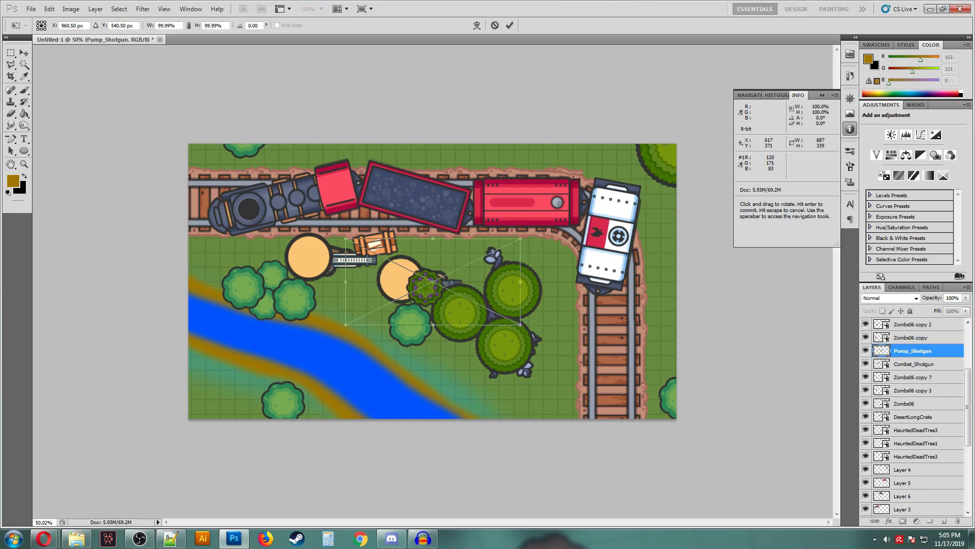
key("Return")
left_click_drag(399, 278, 312, 299)
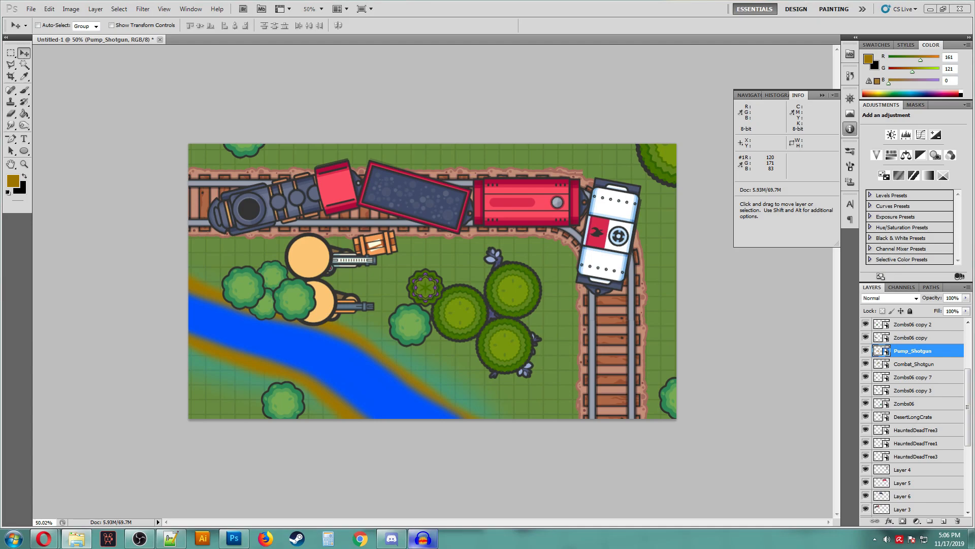
Switch to Zombs Royale, search the outfit cosmetics for "col" and equip The Colonel.
left_click(391, 538)
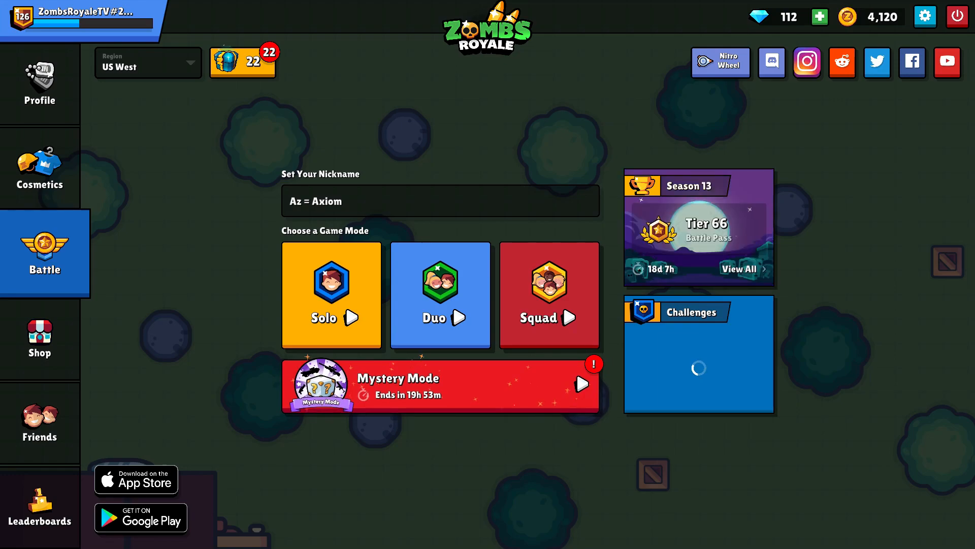
left_click(45, 167)
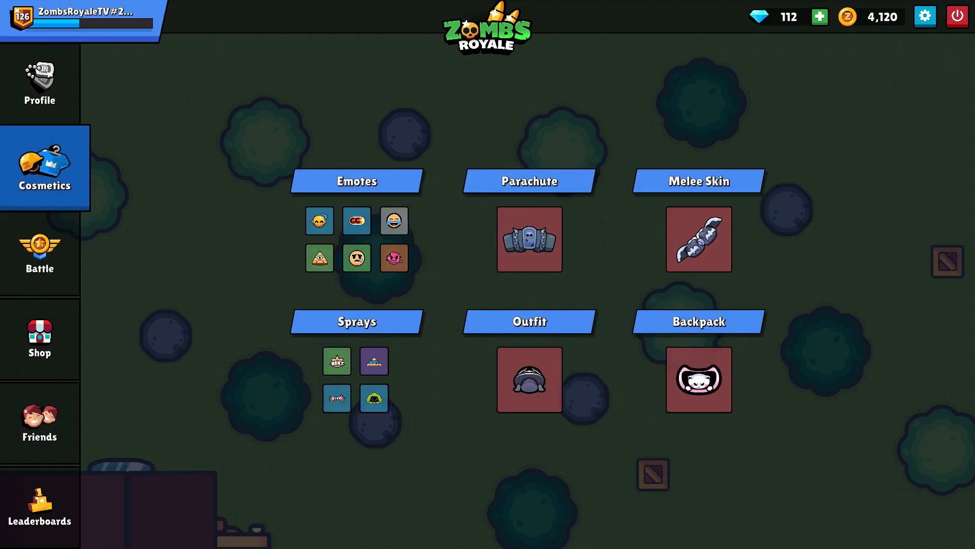
left_click(529, 379)
scroll(583, 290, "down", 1)
scroll(582, 289, "up", 1)
scroll(582, 289, "down", 8)
scroll(582, 289, "down", 8)
scroll(582, 290, "down", 5)
type("col")
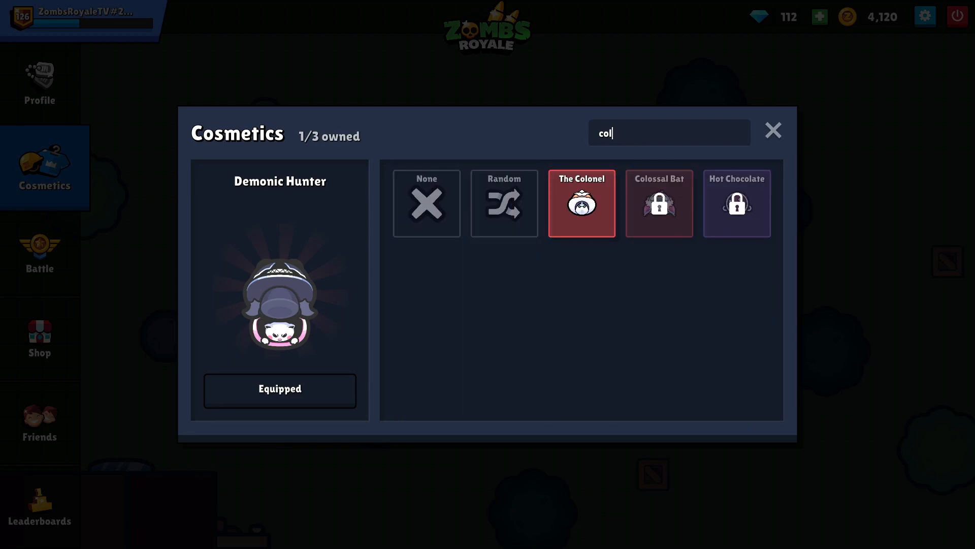
left_click(581, 203)
left_click(280, 390)
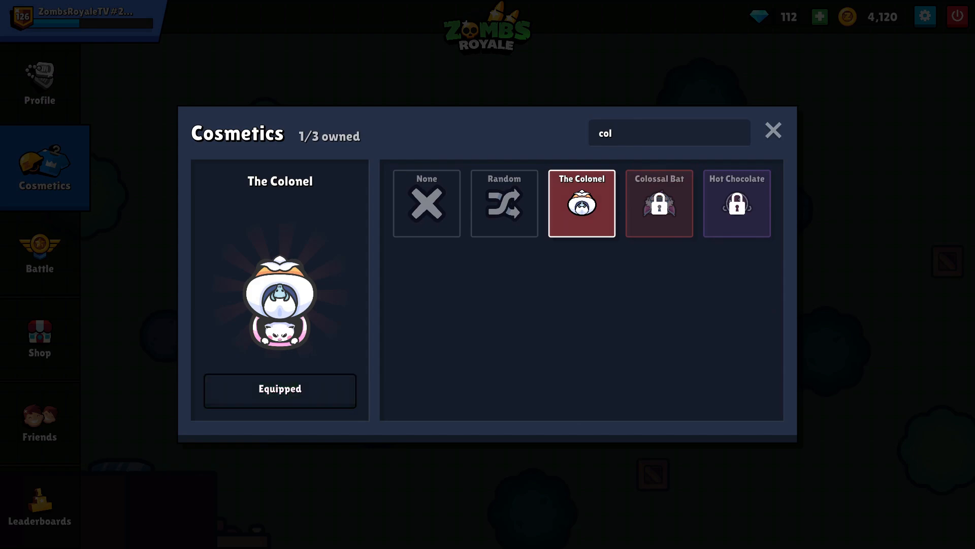
Equip the Paladin's Cape from the backpack cosmetics.
left_click(773, 130)
left_click(714, 374)
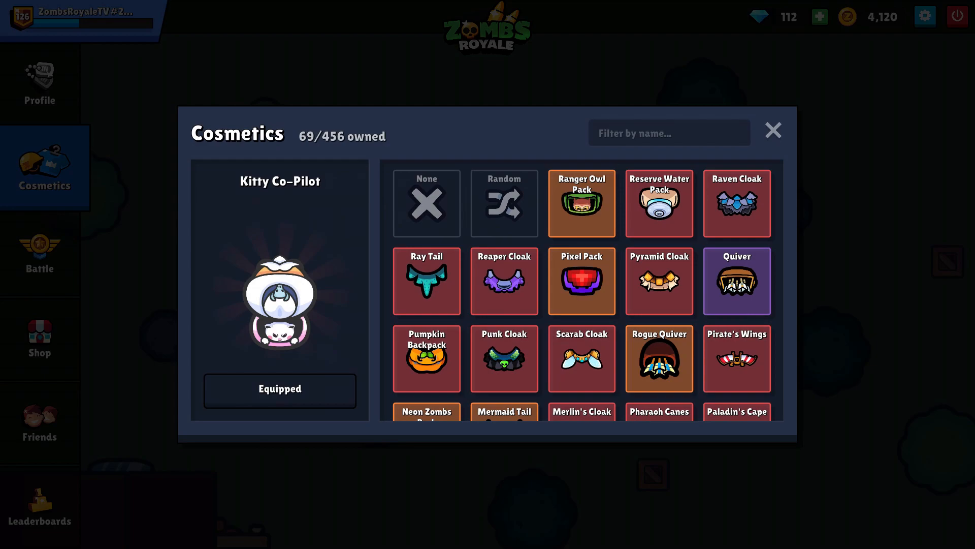
scroll(737, 261, "down", 3)
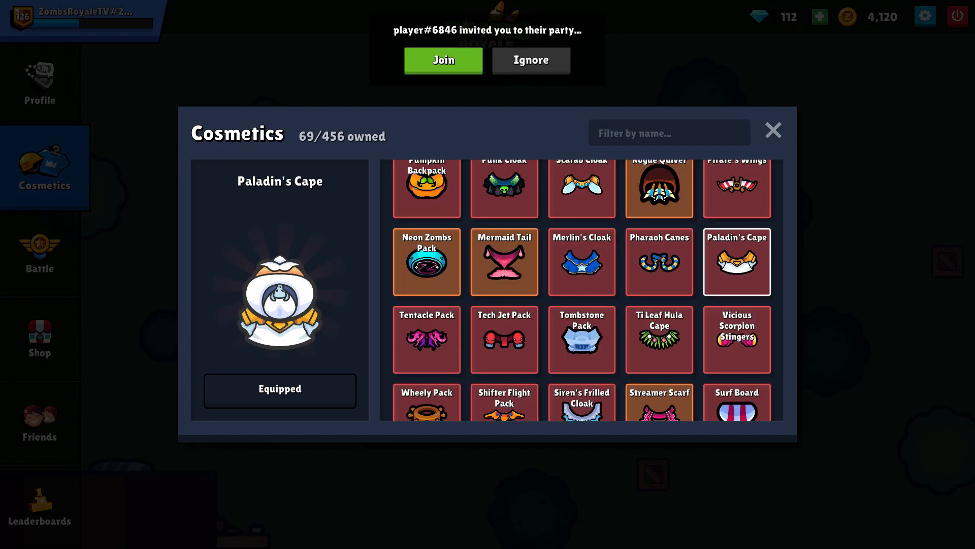
Equip the Magic Candle Stick as the melee skin and close the cosmetics selection.
left_click(773, 130)
left_click(698, 240)
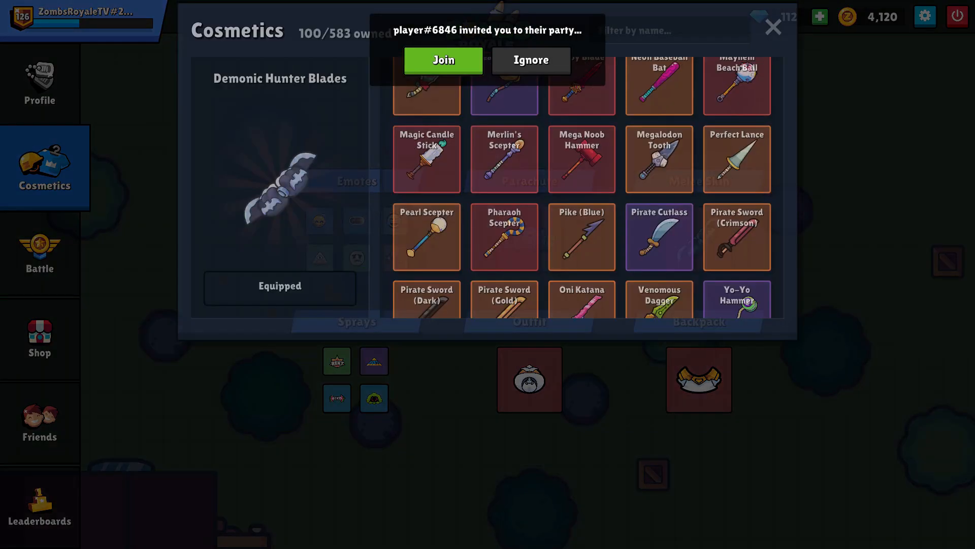
scroll(582, 290, "up", 3)
scroll(581, 290, "down", 4)
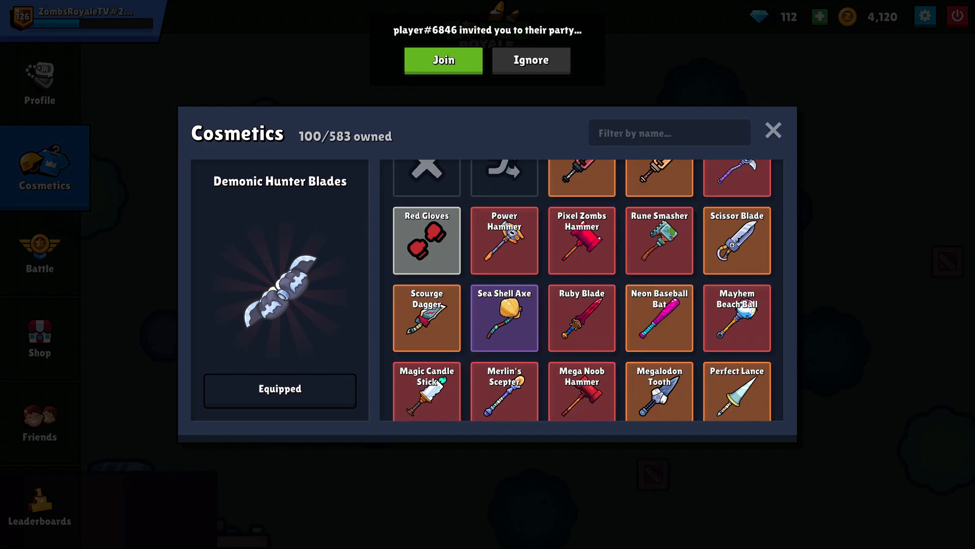
scroll(582, 290, "down", 1)
scroll(582, 290, "up", 3)
left_click(426, 304)
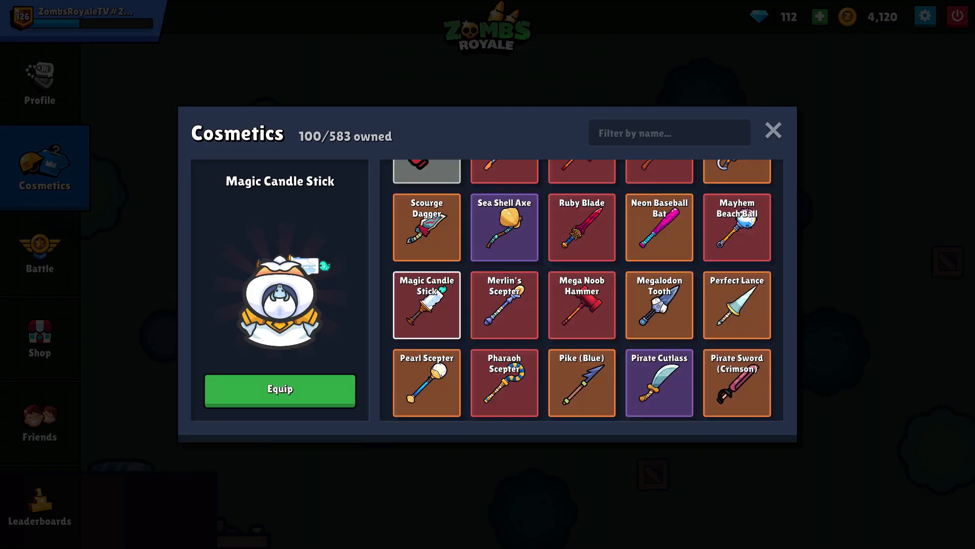
left_click(280, 390)
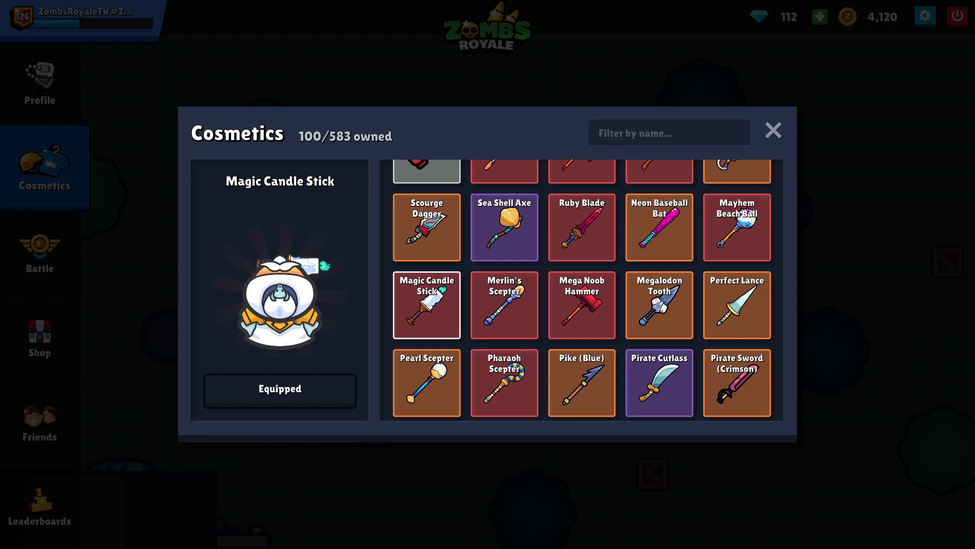
key("Escape")
key("Escape")
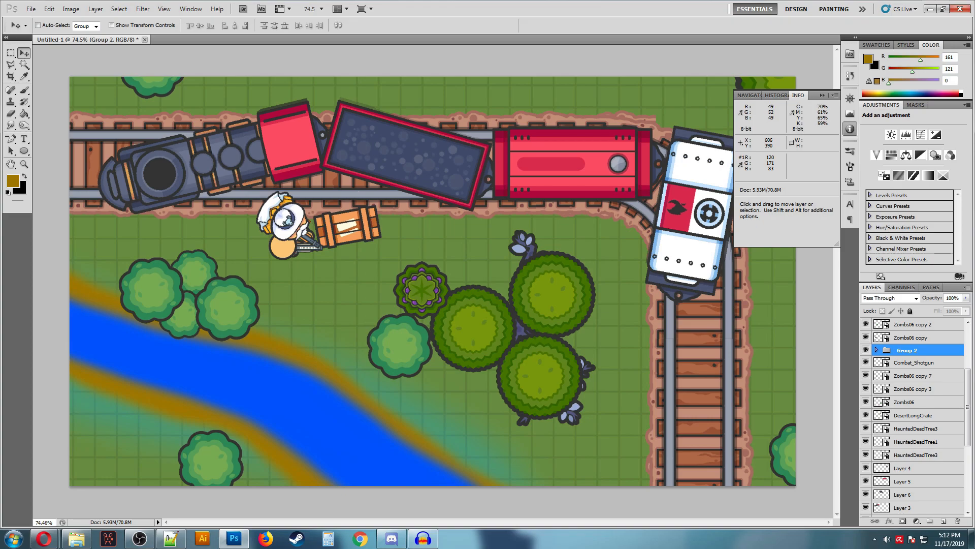
Move the Combat_Shotgun character above the purple-flowered bush and rotate it to about -160.5° so it faces the crate.
left_click(914, 362)
left_click_drag(288, 251, 473, 262)
key("ctrl+t")
left_click_drag(544, 231, 423, 255)
left_click_drag(486, 262, 447, 261)
left_click_drag(478, 309, 486, 302)
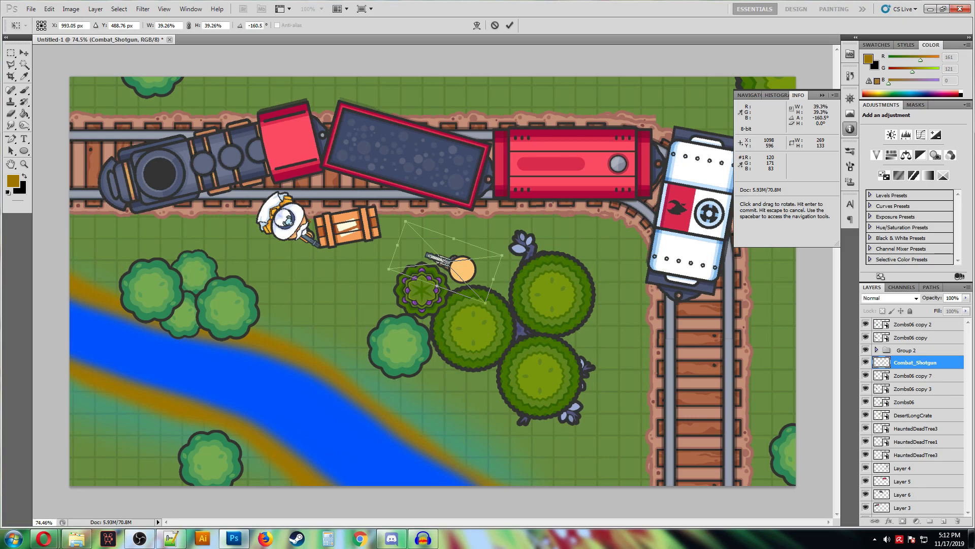
key("Return")
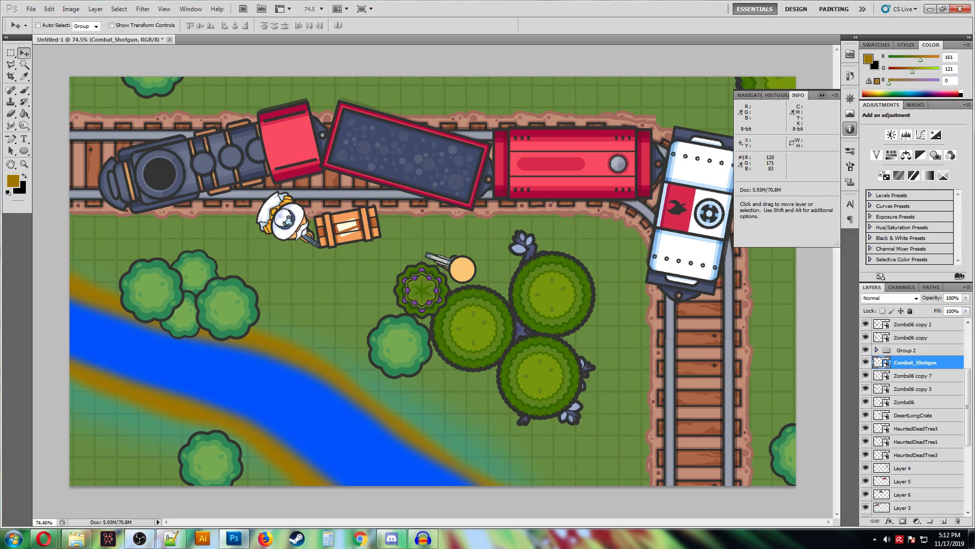
Nudge the Combat_Shotgun character toward the crate and place a duplicate below the round trees, rotated to about -172.2°.
key("F8")
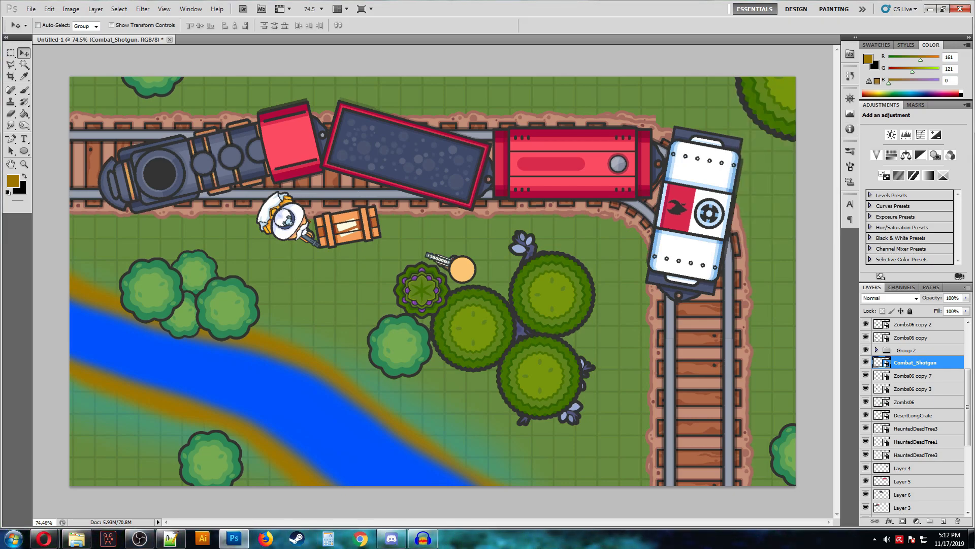
key("shift+Left")
key("Left")
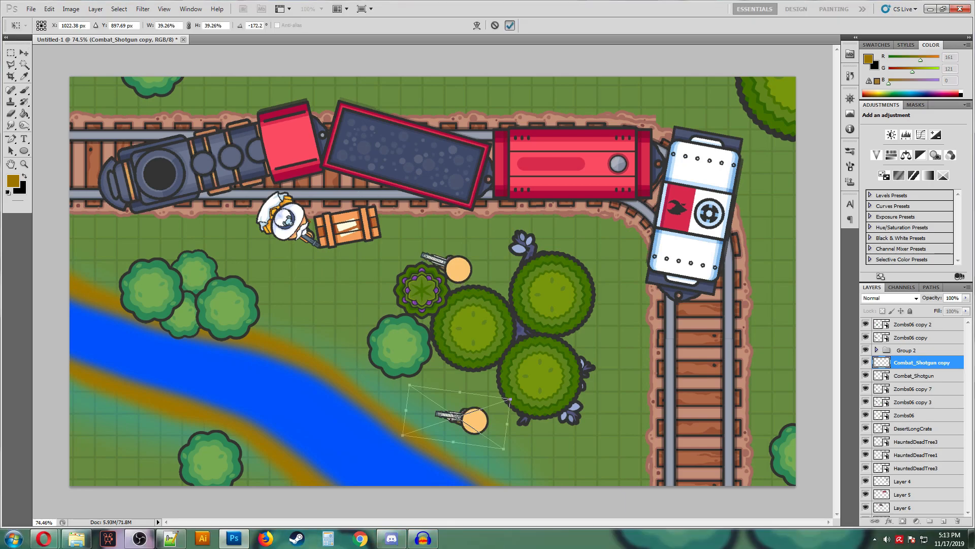
key("Return")
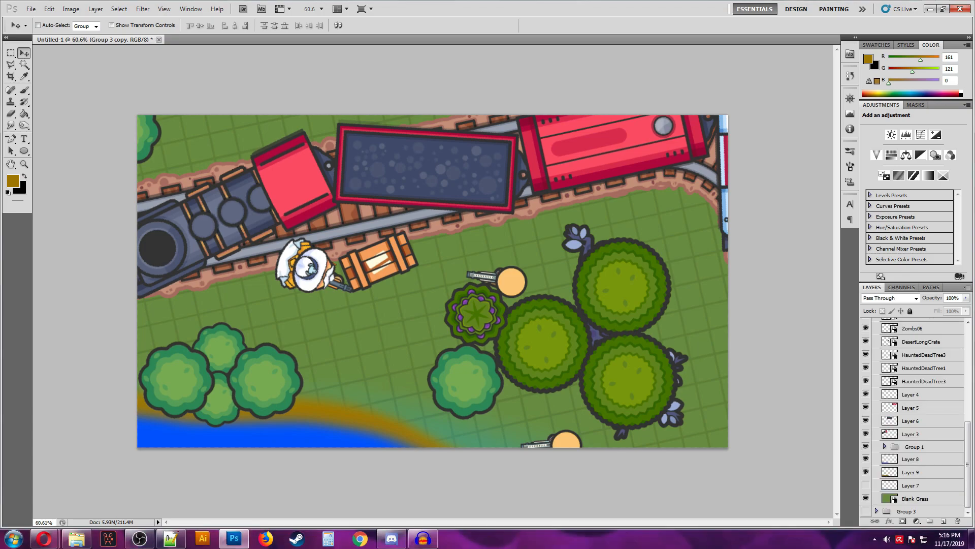
Organise the river, track, train and prop layers into groups named River, Tracks, Trains and Assets.
left_click(865, 485)
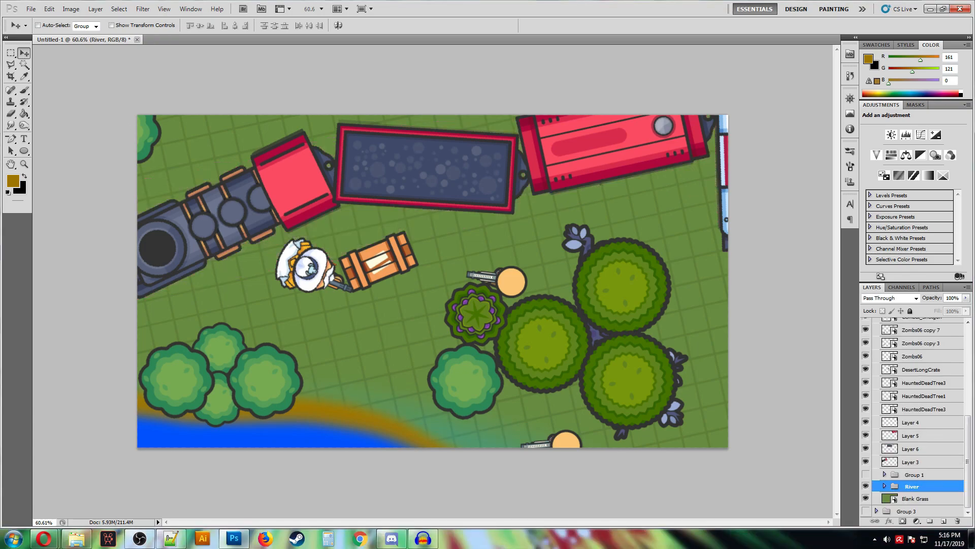
left_click(915, 474)
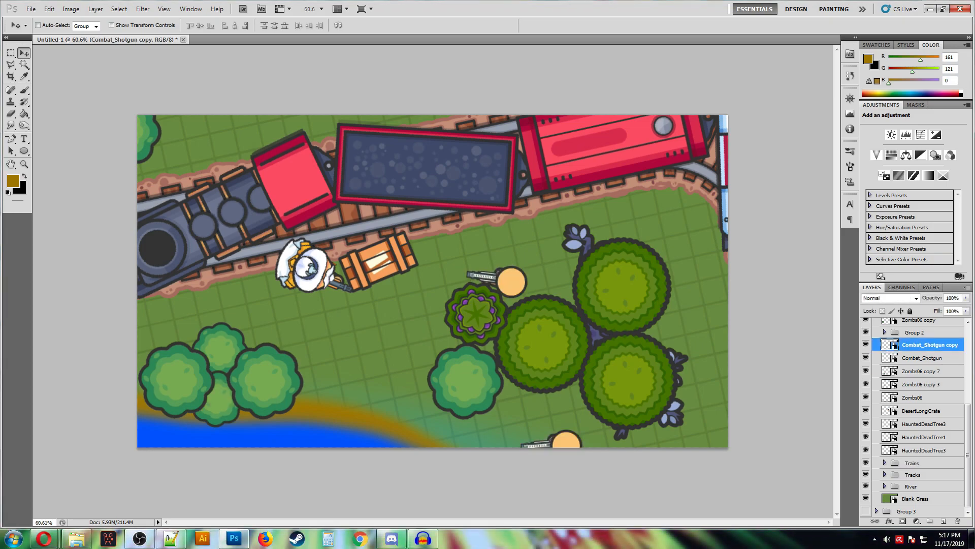
left_click(922, 371)
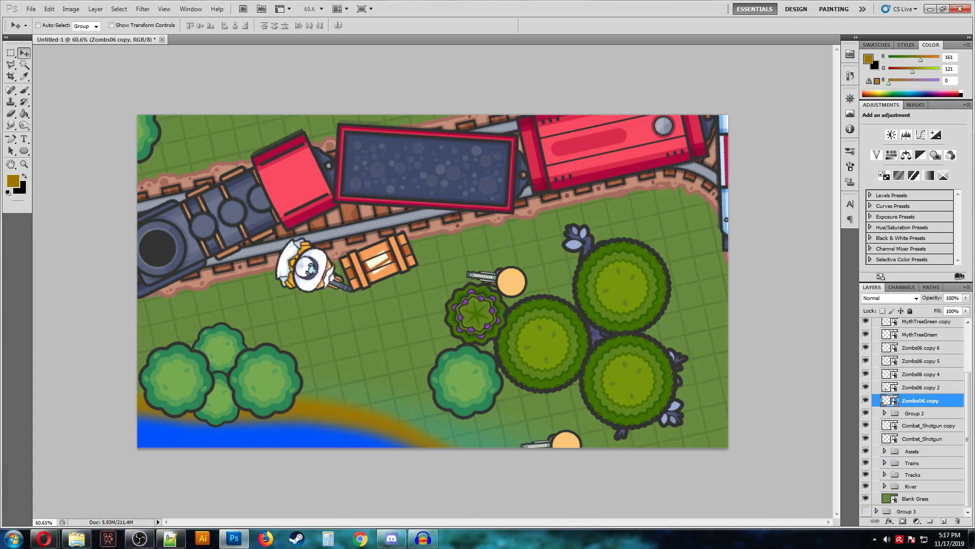
Rename Group 2 as "Main Player".
double_click(914, 413)
type("Main Player")
key("Return")
Group the tree layers from Zombs06 copy up to the topmost tree and name the group "Assets2".
left_click(919, 400)
scroll(918, 401, "up", 3)
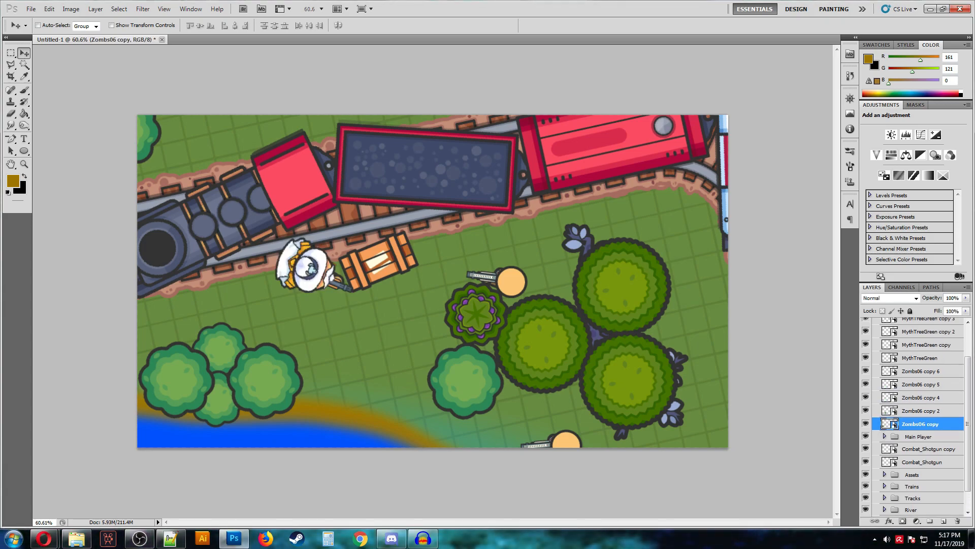
left_click(918, 347, "shift")
left_click_drag(918, 347, 929, 521)
double_click(915, 347)
type("Assets2")
key("Return")
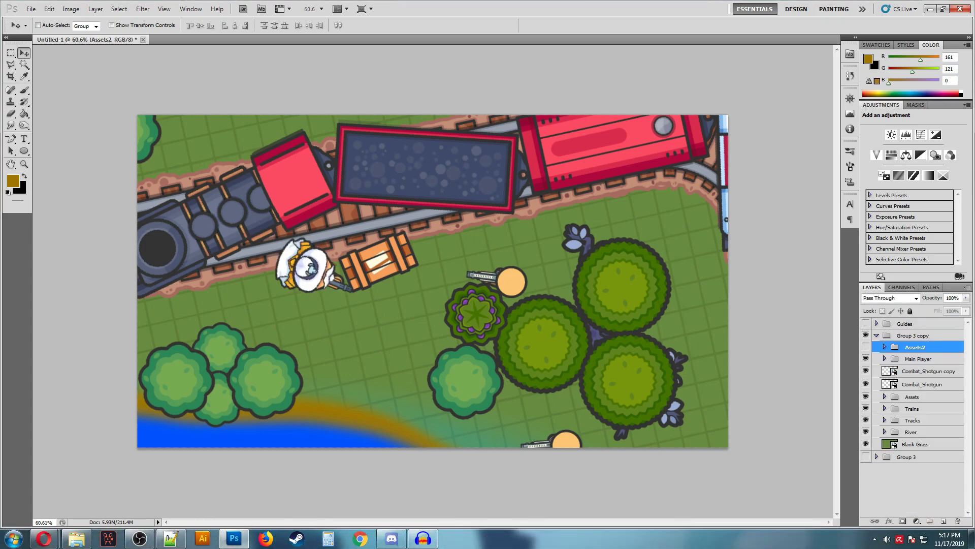
Combine the Assets layers with Assets2 beneath the Combat_Shotgun layers and delete the leftover Assets group.
left_click_drag(915, 347, 930, 372)
left_click(884, 396)
left_click(930, 409)
left_click(929, 488, "shift")
left_click(884, 385)
scroll(918, 417, "down", 5)
left_click(914, 452)
key("Delete")
left_click(884, 385)
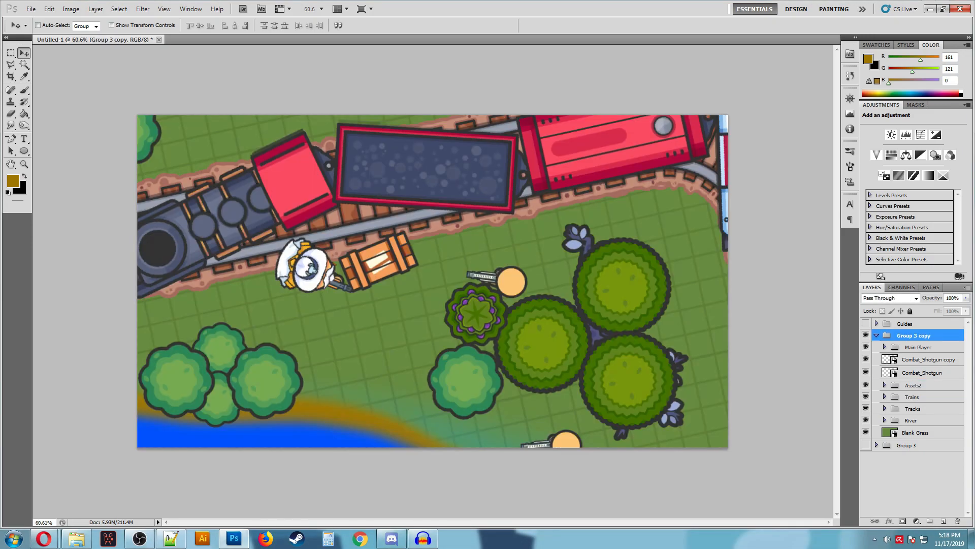
Rename the Group 3 copy group as "Scene1".
double_click(943, 335)
type("Scene1")
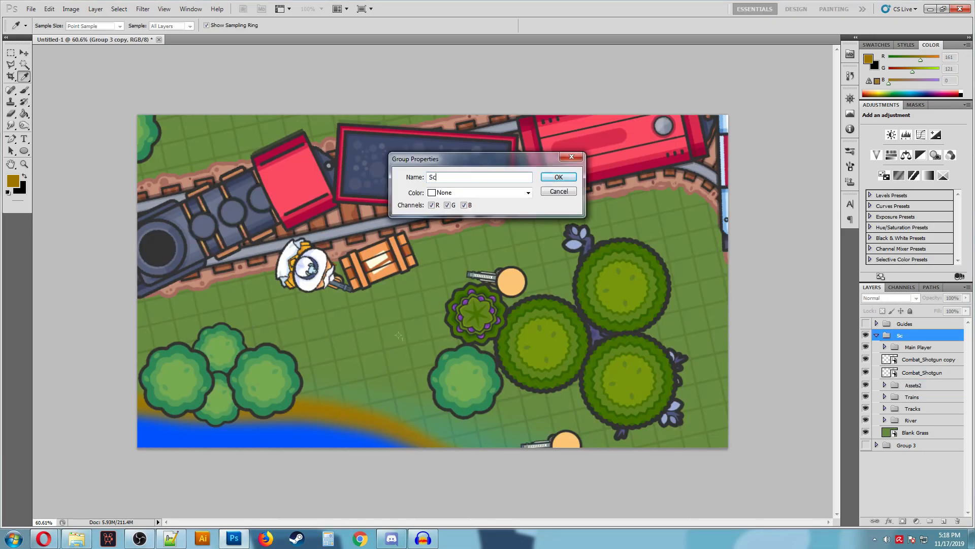
key("Return")
Add a Gradient Overlay effect to the Blank Grass layer and set its blend mode to Overlay.
left_click(930, 432)
left_click(865, 432)
left_click(865, 432)
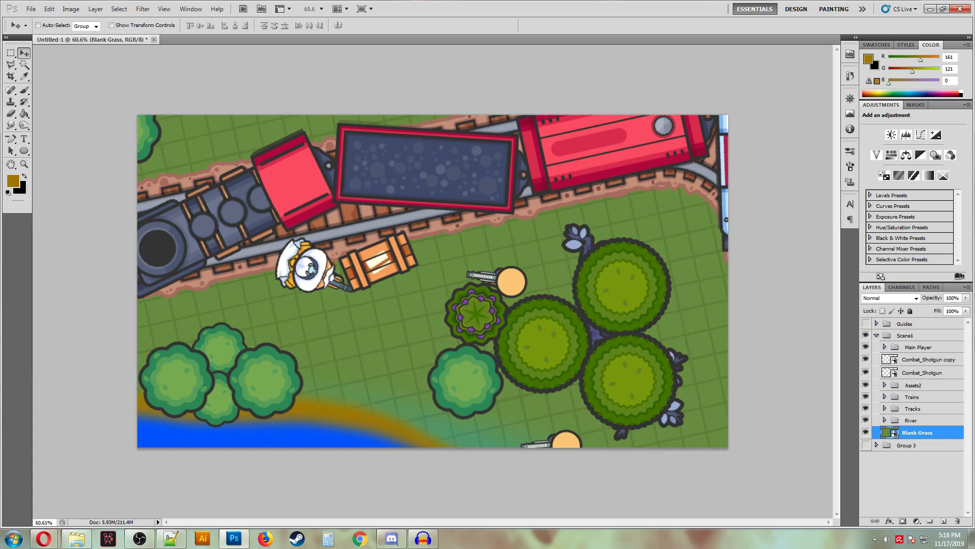
left_click(865, 432)
left_click(866, 432)
double_click(940, 432)
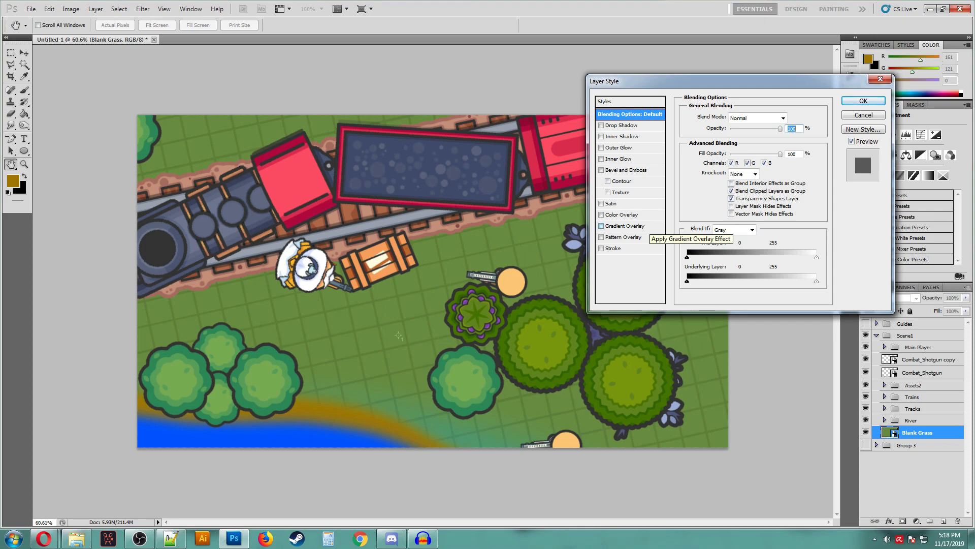
left_click(625, 226)
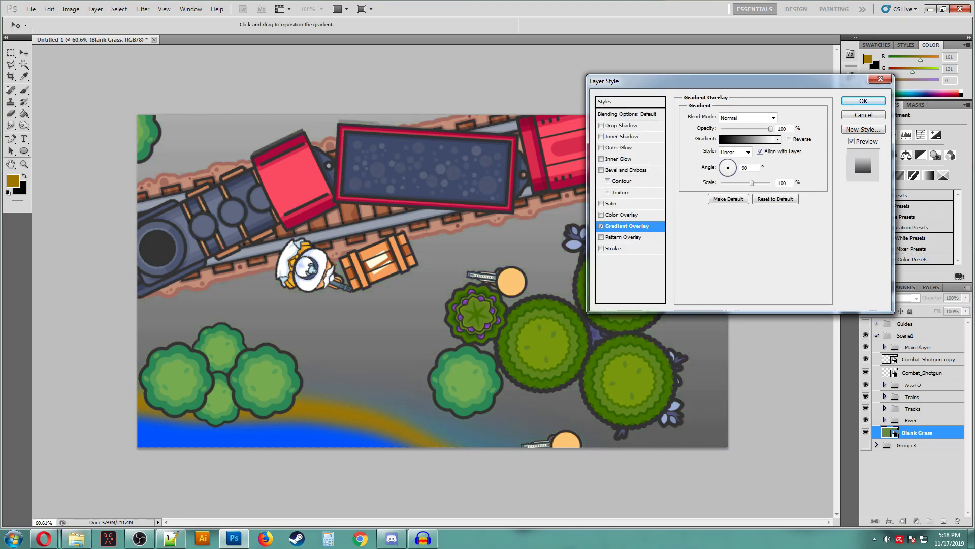
left_click(746, 118)
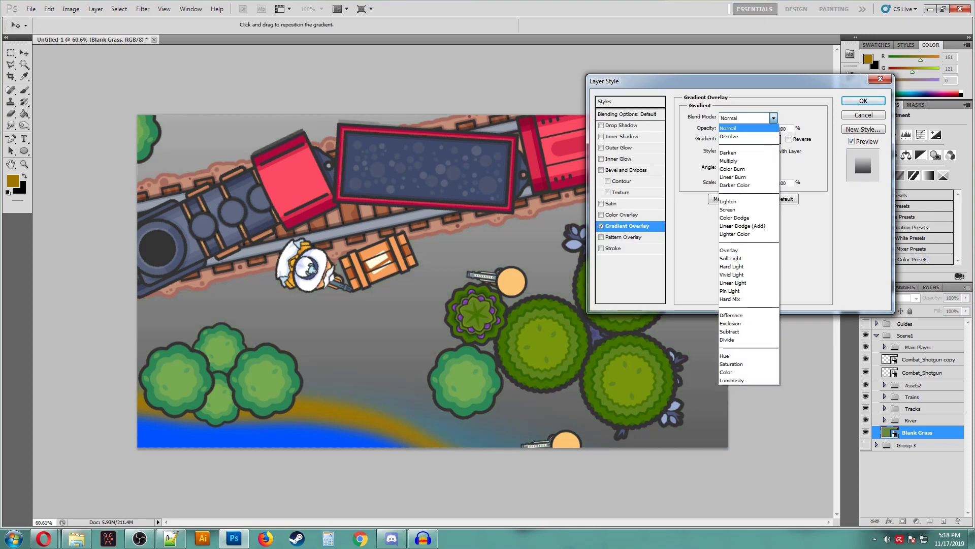
left_click(747, 250)
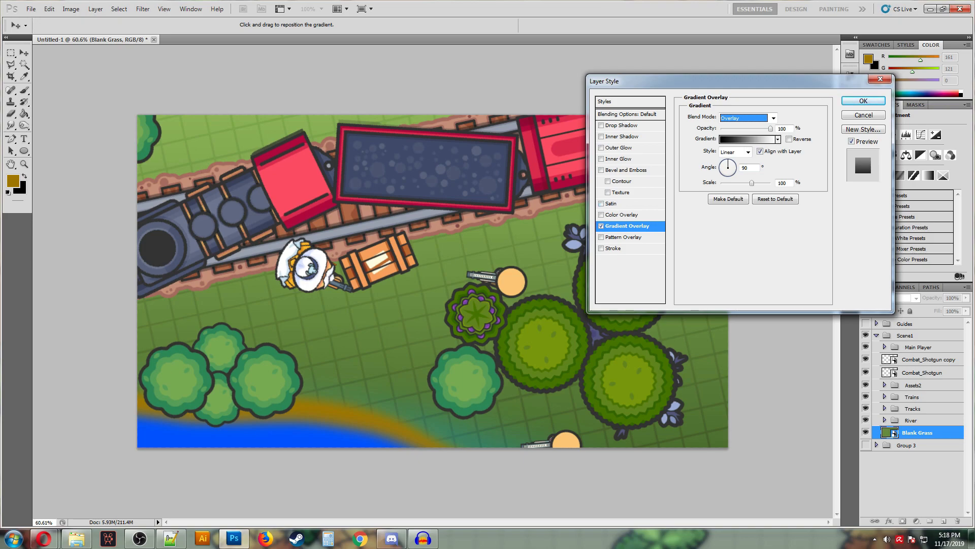
Try several gradient presets for the grass overlay and apply the Black, White gradient.
left_click(747, 139)
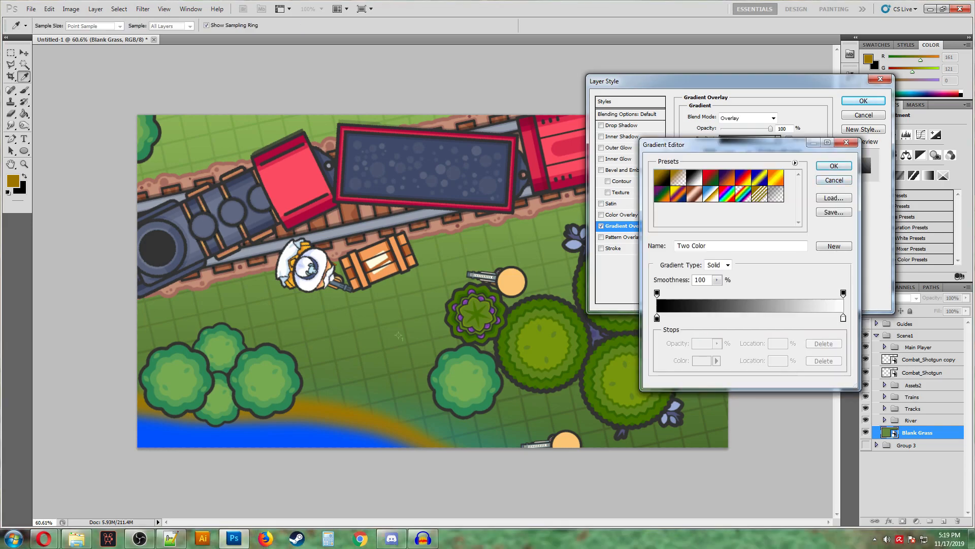
left_click(710, 177)
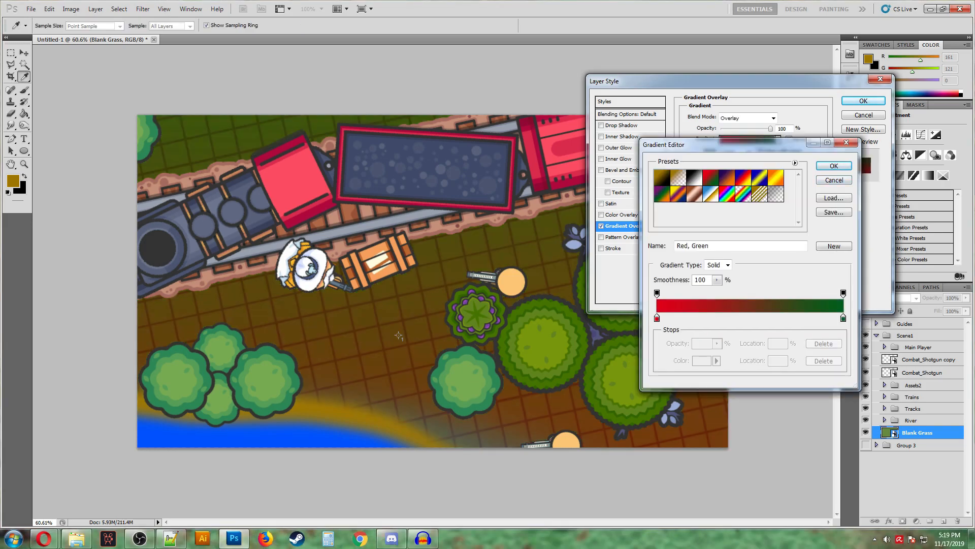
left_click(726, 177)
left_click(743, 177)
left_click(760, 177)
left_click(776, 177)
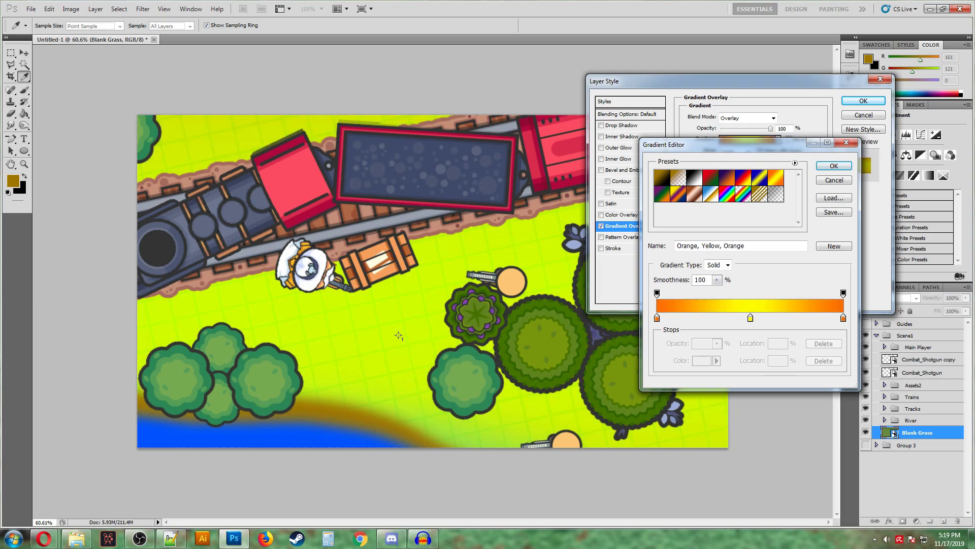
left_click(759, 194)
left_click(727, 194)
left_click(694, 193)
left_click(662, 194)
left_click(662, 178)
left_click(694, 177)
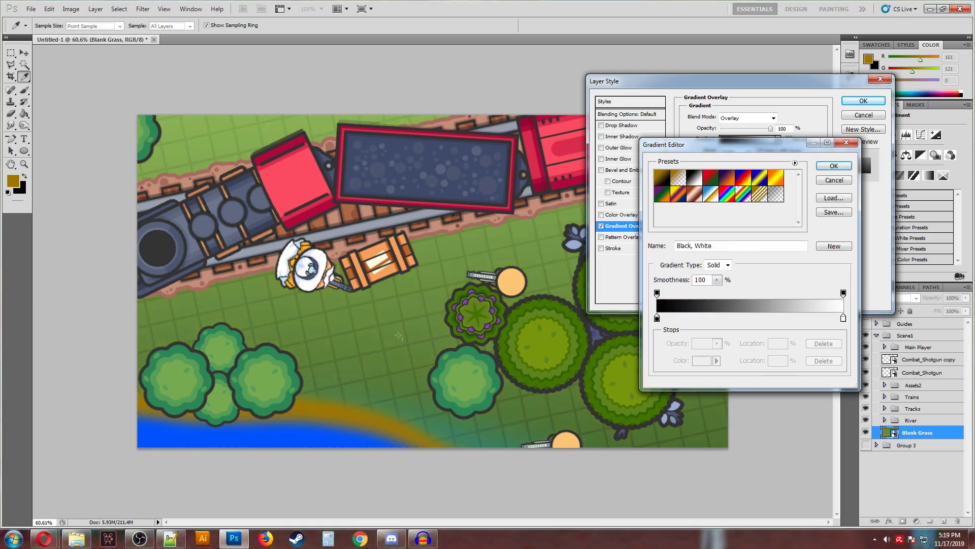
left_click(834, 165)
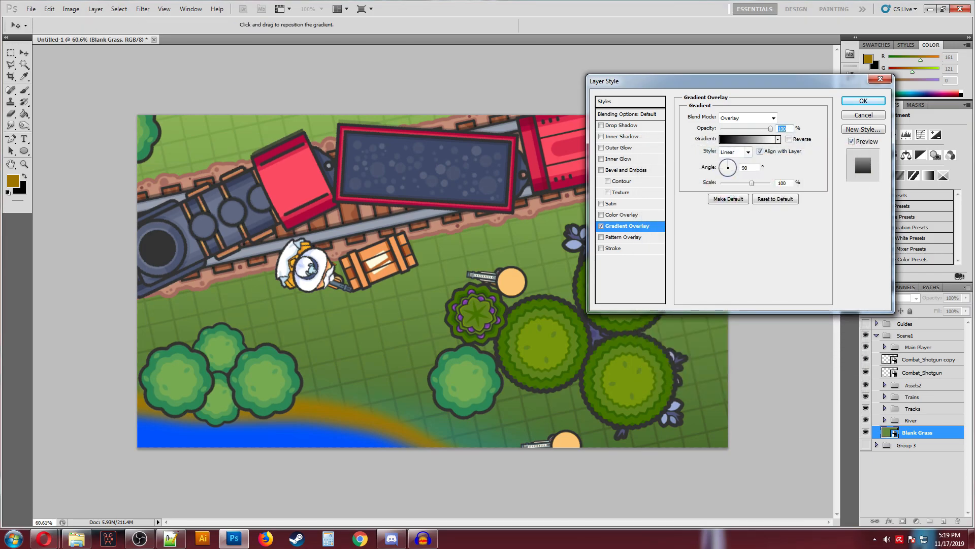
Set the grass gradient's angle to 105° and scale to 74% at 100% opacity, and apply the style.
left_click_drag(726, 160, 725, 160)
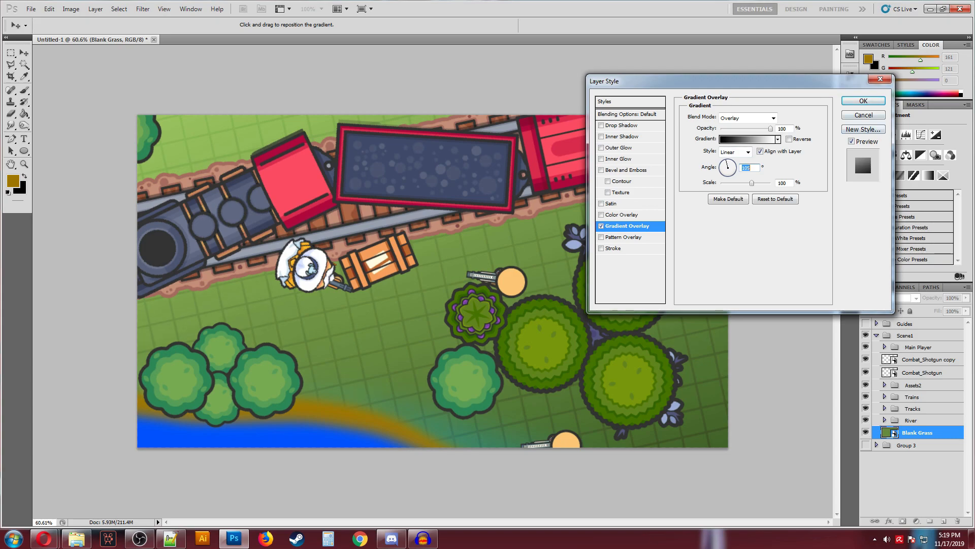
mouse_move(752, 182)
left_mouse_down()
mouse_move(727, 183)
mouse_move(742, 183)
left_mouse_up()
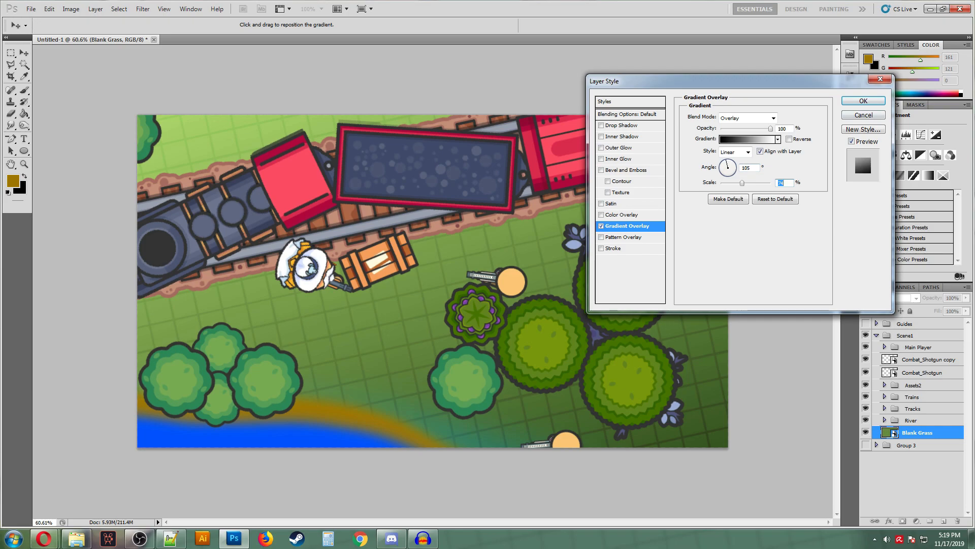
mouse_move(770, 129)
left_mouse_down()
mouse_move(735, 128)
mouse_move(770, 128)
left_mouse_up()
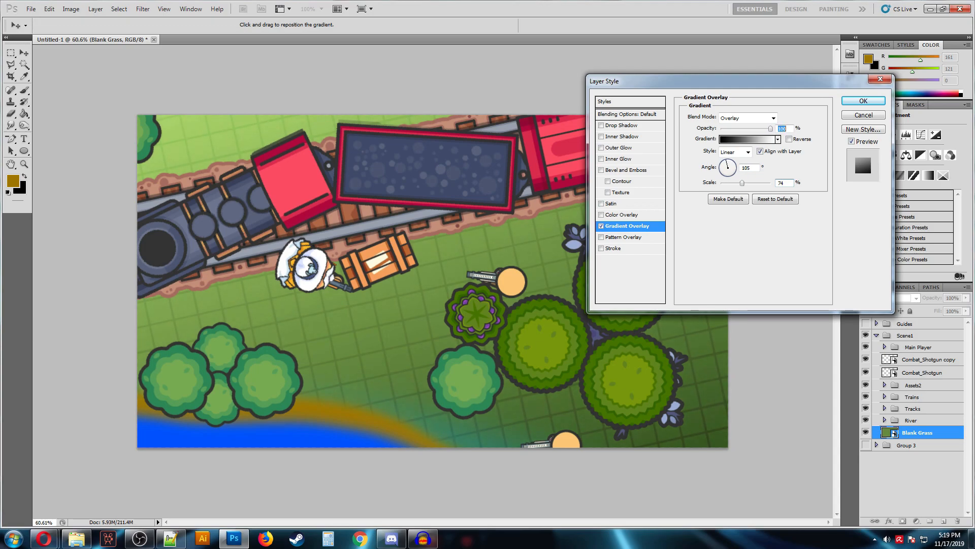
left_click(864, 101)
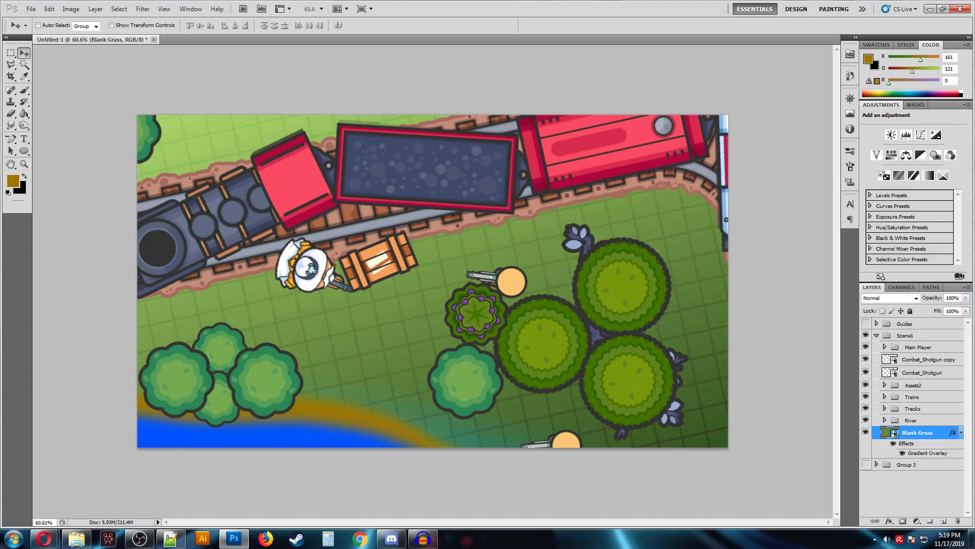
Expand the River group, toggle Layer 9's visibility off and on, and select that layer.
left_click(911, 420)
left_click(885, 420)
left_click(865, 444)
left_click(865, 445)
left_click(919, 446)
Try various blend modes on Layer 9 in the River group and return it to Normal.
left_click(889, 298)
left_click(890, 298)
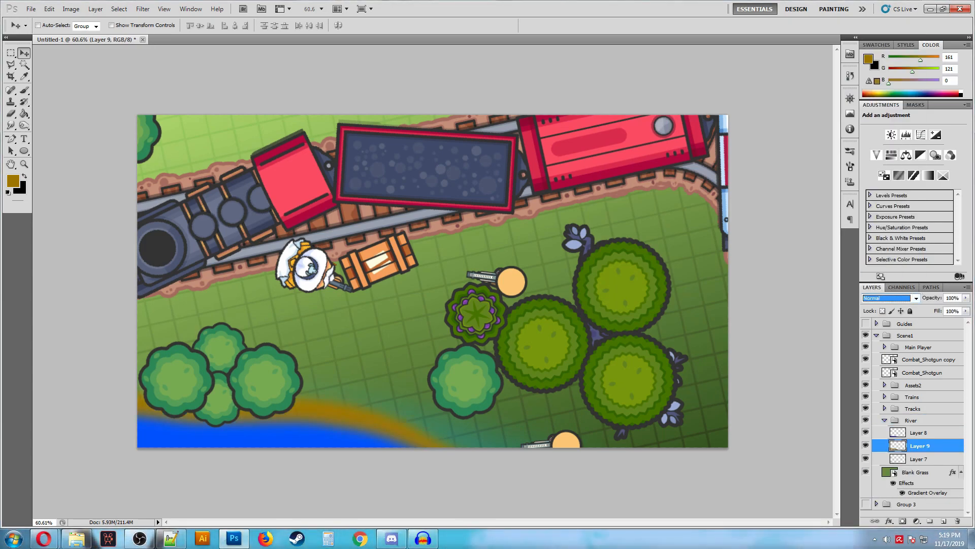
left_click(890, 298)
left_click(889, 68)
key("Down")
key("Down")
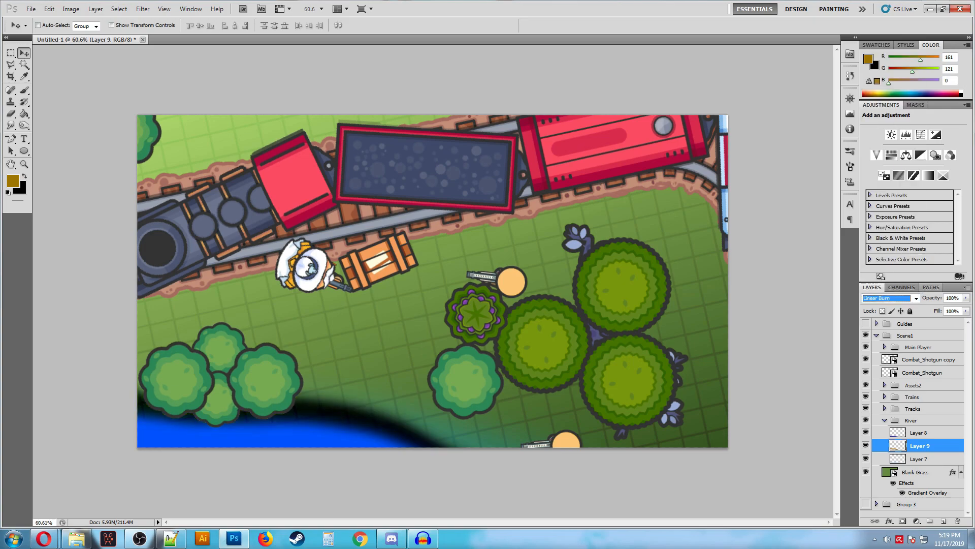
key("Down")
key("Down")
key("Down")
key("Down")
key("Down")
key("Up")
key("Up")
key("Up")
key("Up")
key("Up")
key("Up")
key("Up")
key("Up")
key("Up")
key("Up")
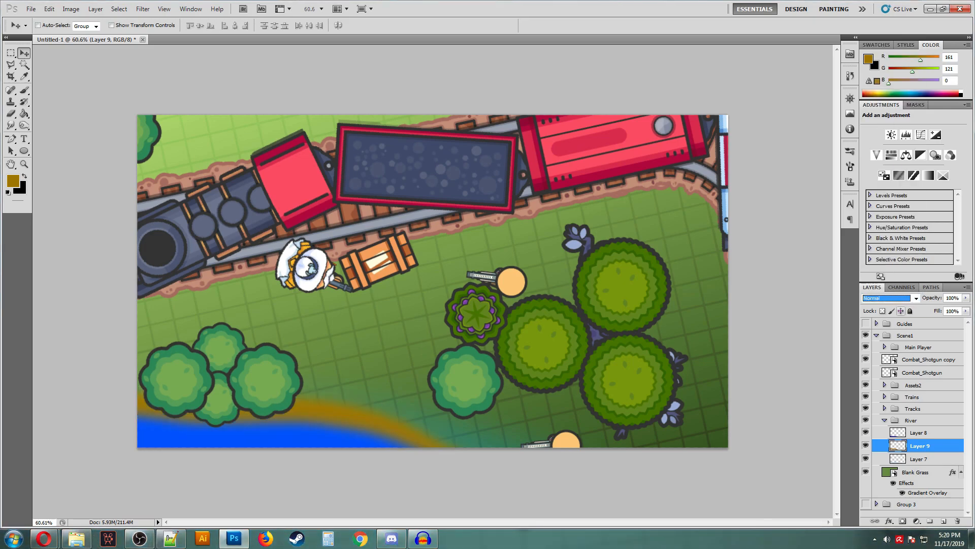
Set the blend mode of Layer 9, the brown riverbank, to Color.
double_click(937, 446)
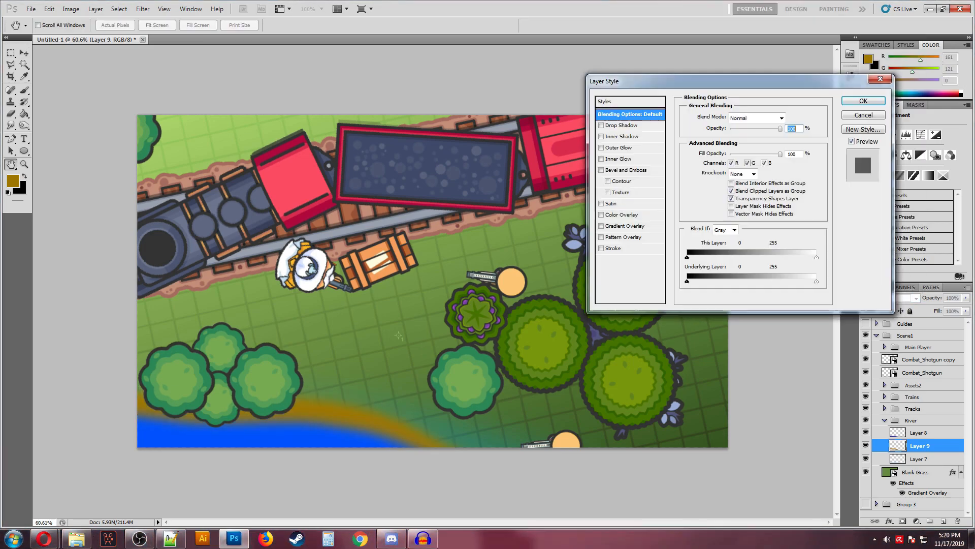
key("Return")
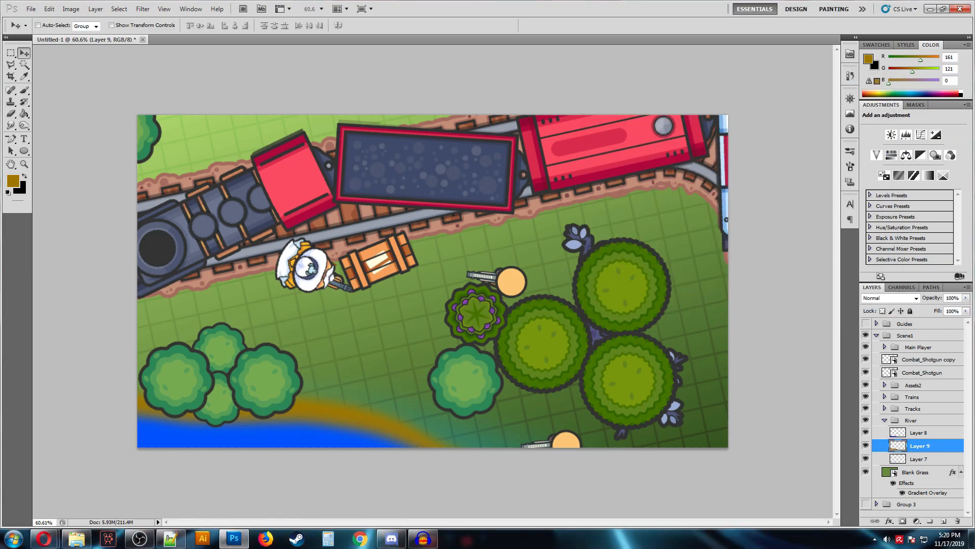
left_click(890, 298)
left_click(886, 285)
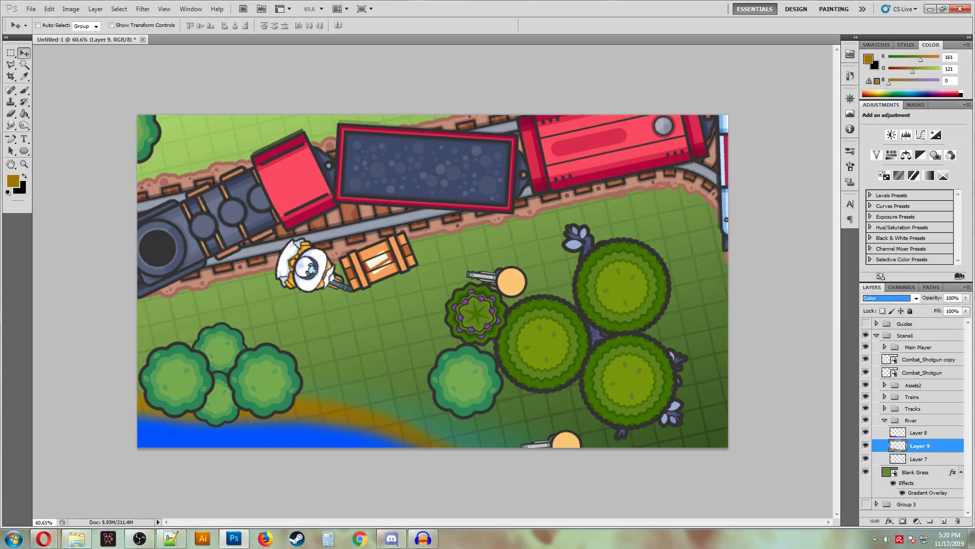
Try several blend modes, including Linear Light, on Layer 8 and return it to Normal.
left_click(918, 432)
left_click(890, 298)
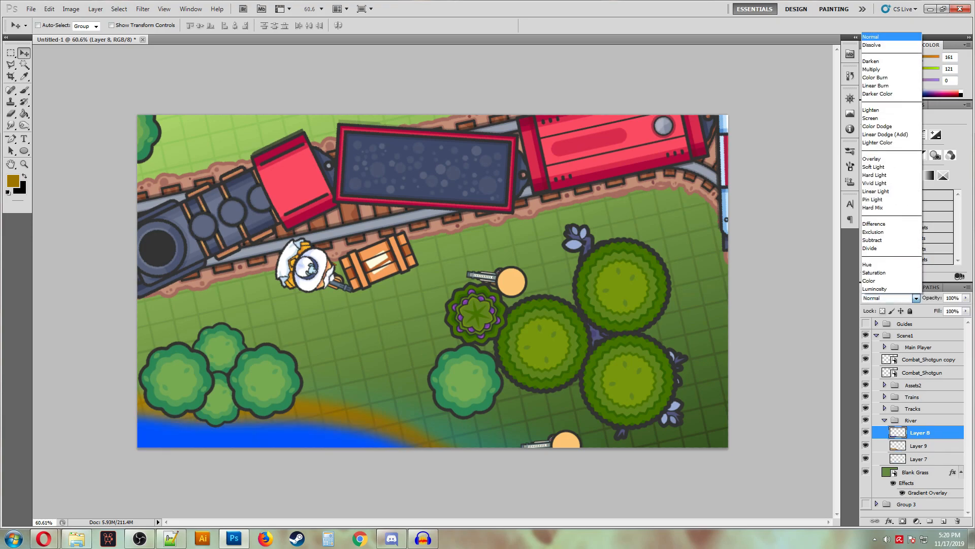
left_click(886, 276)
key("Up")
key("Up")
key("Up")
key("Up")
key("Up")
key("Up")
key("Up")
key("Up")
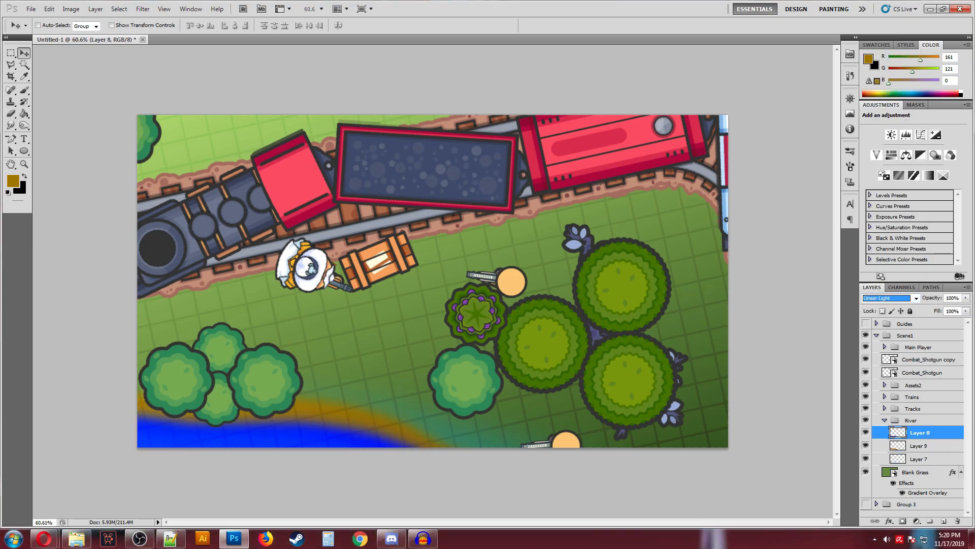
left_click(902, 297)
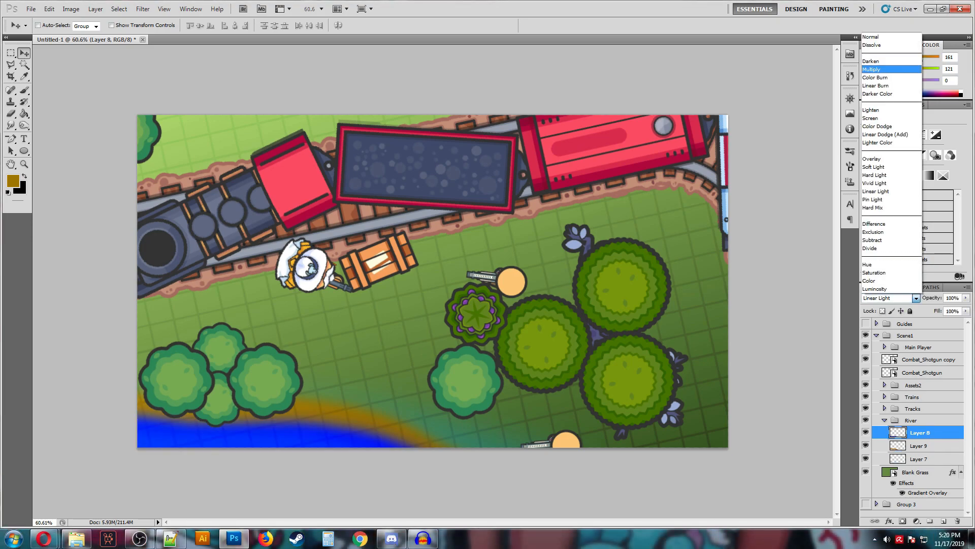
left_click(901, 37)
left_click(901, 298)
left_click(902, 37)
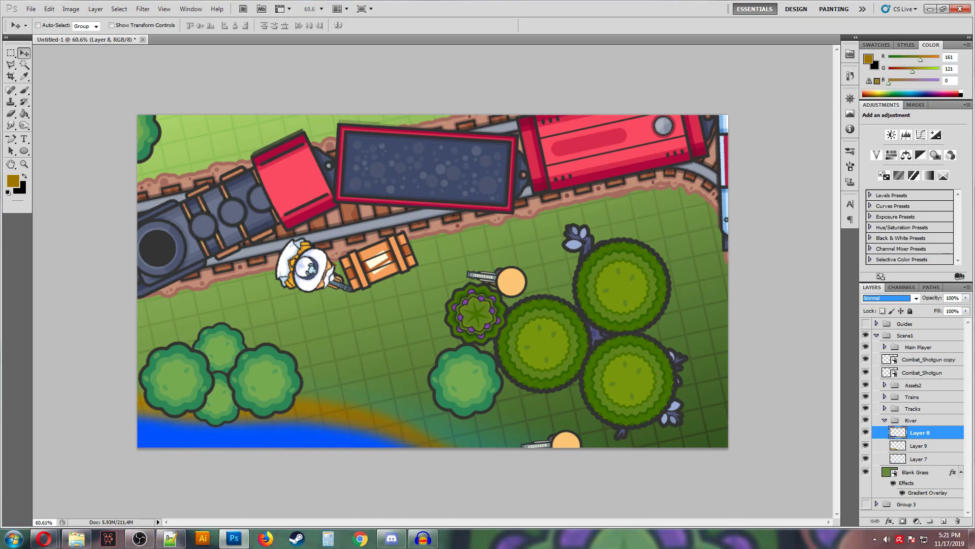
Collapse the River group and toggle its visibility off and on to check the river.
left_click(885, 420)
left_click(865, 420)
left_click(865, 420)
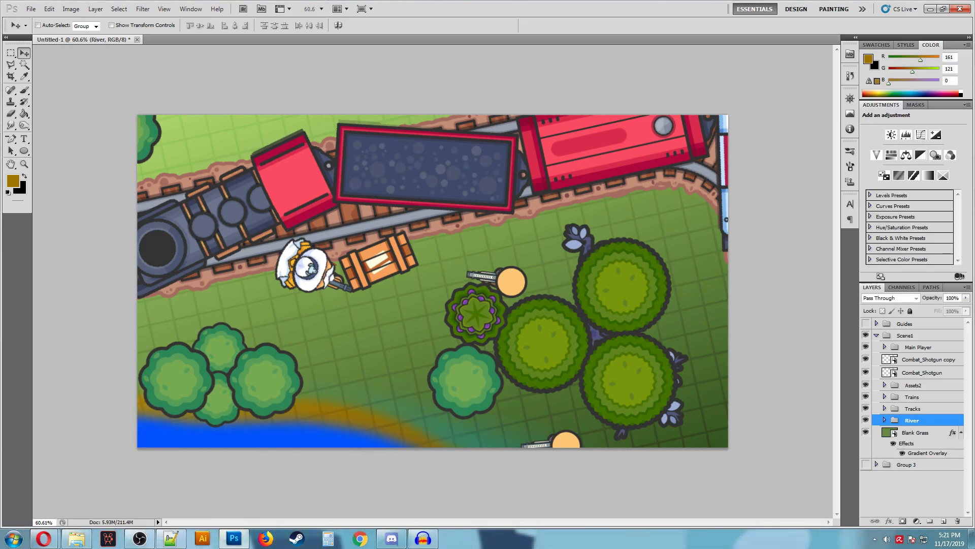
left_click(914, 409)
double_click(934, 408)
left_click(558, 191)
double_click(935, 408)
left_click(557, 191)
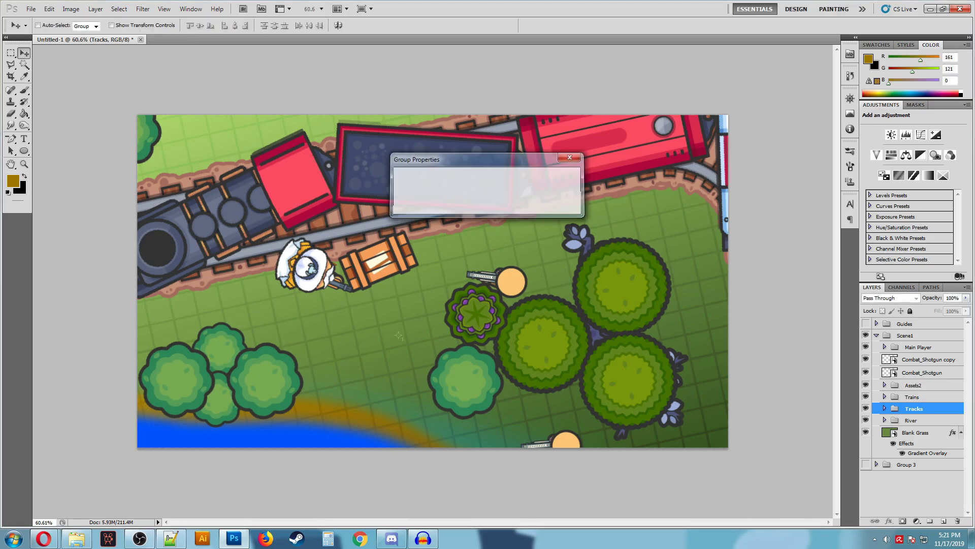
Expand the Tracks group and merge all of its track layers into a single layer.
left_click(884, 408)
left_click(919, 420)
scroll(920, 457, "down", 3)
left_click(920, 465)
left_click(918, 385)
left_click(920, 465, "shift")
key("ctrl+e")
Add a reversed Gradient Overlay to the merged tracks layer with Overlay blending, lowered opacity and a slightly larger scale.
left_click(865, 420)
left_click(865, 420)
double_click(934, 421)
left_click(625, 226)
left_click(747, 118)
left_click(736, 249)
left_click_drag(737, 81, 696, 251)
left_click(748, 308)
left_click_drag(729, 298, 690, 299)
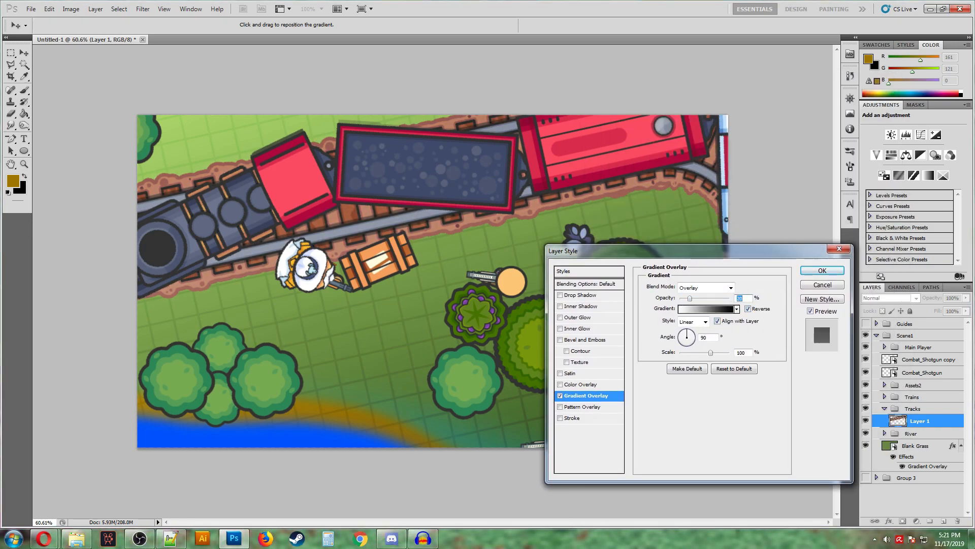
left_click_drag(711, 352, 718, 352)
Add a Drop Shadow to the tracks layer with distance 0 px, size 21 px, spread 10% and opacity 69%.
left_click(581, 295)
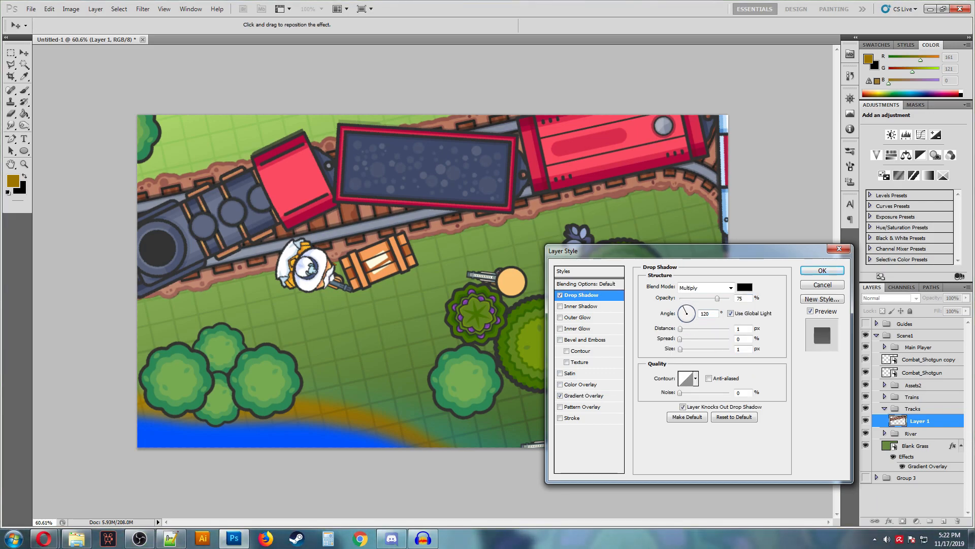
left_click_drag(680, 328, 679, 329)
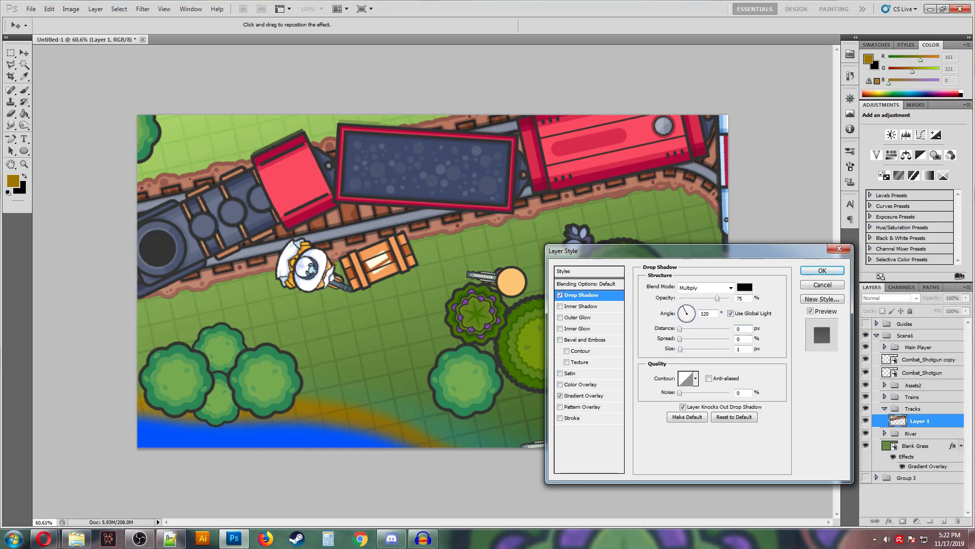
mouse_move(680, 339)
left_mouse_down()
mouse_move(707, 339)
mouse_move(689, 349)
mouse_move(708, 349)
mouse_move(680, 349)
mouse_move(707, 348)
mouse_move(680, 349)
mouse_move(695, 328)
mouse_move(682, 349)
mouse_move(695, 349)
mouse_move(679, 349)
mouse_move(679, 328)
mouse_move(687, 349)
left_mouse_up()
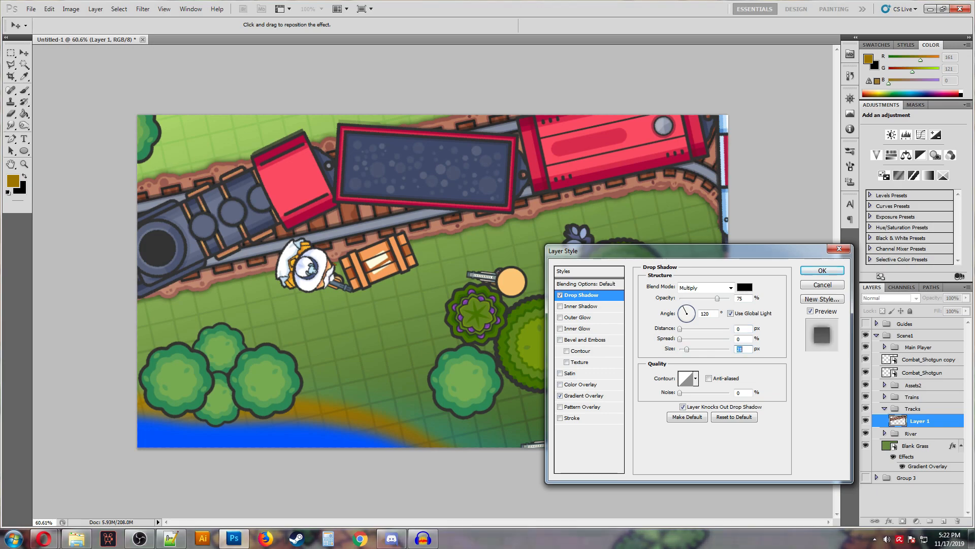
left_click_drag(680, 339, 685, 339)
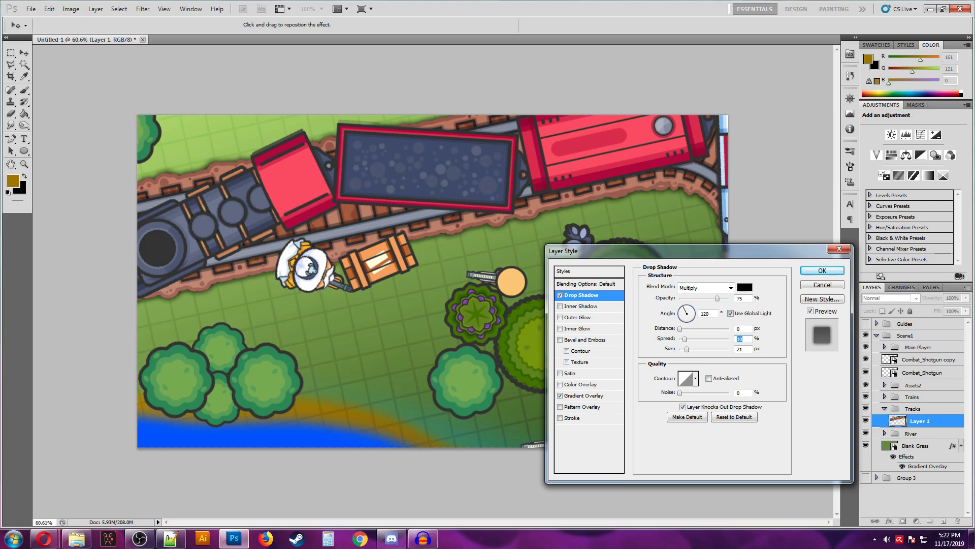
left_click_drag(718, 299, 714, 298)
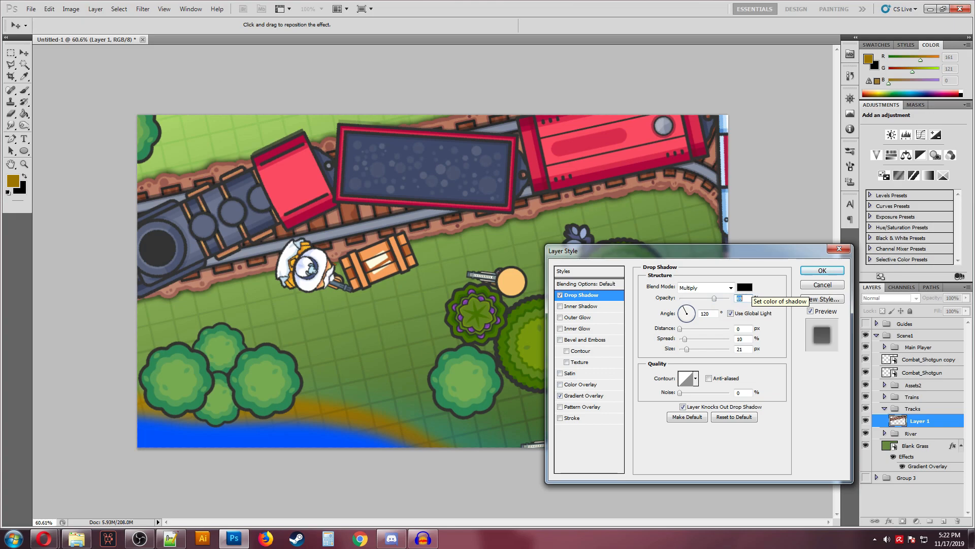
Change the tracks' drop shadow colour to a brown darker than #895a41.
left_click(745, 287)
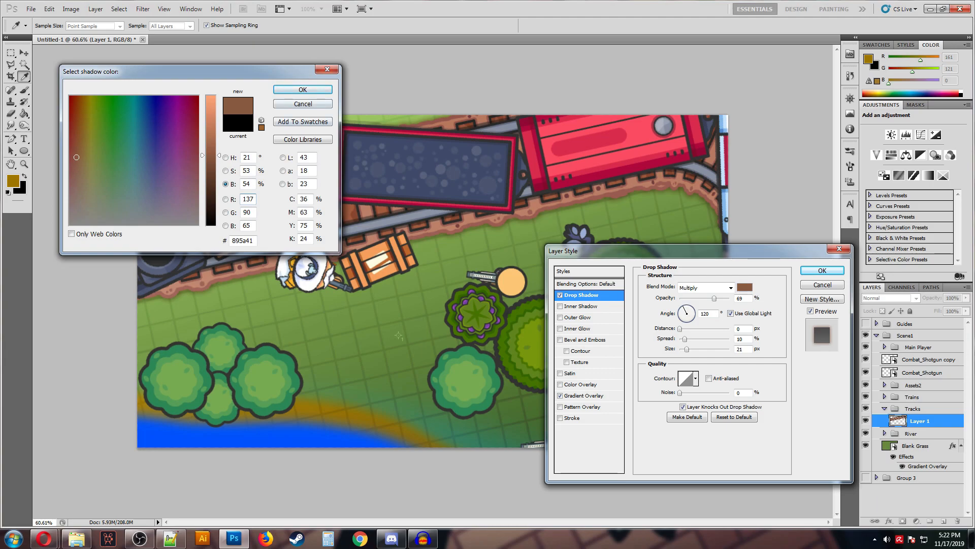
left_click_drag(211, 155, 210, 171)
key("Return")
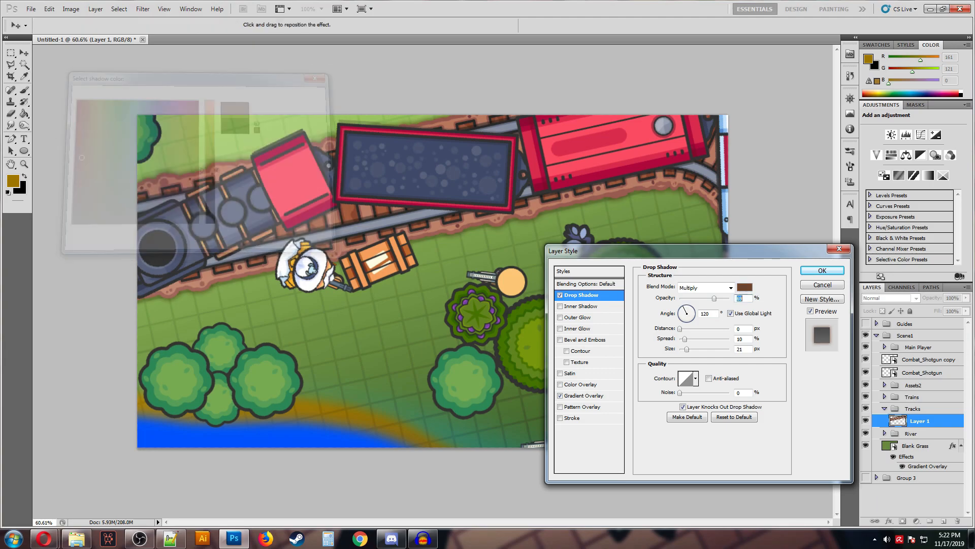
Set the tracks' drop shadow to Normal blending at 100% opacity and fine-tune its size and spread.
left_click_drag(714, 298, 730, 298)
left_click(705, 287)
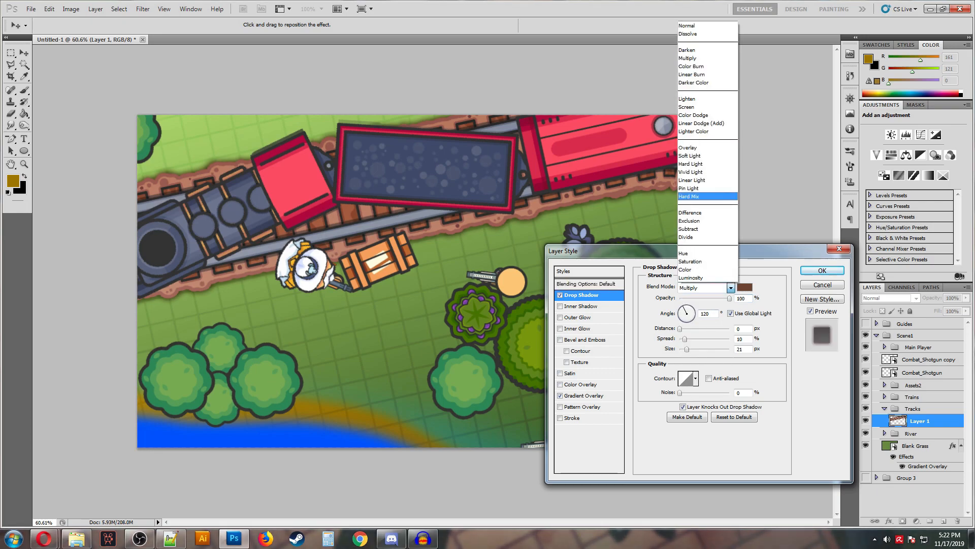
left_click(693, 25)
left_click_drag(687, 348, 692, 338)
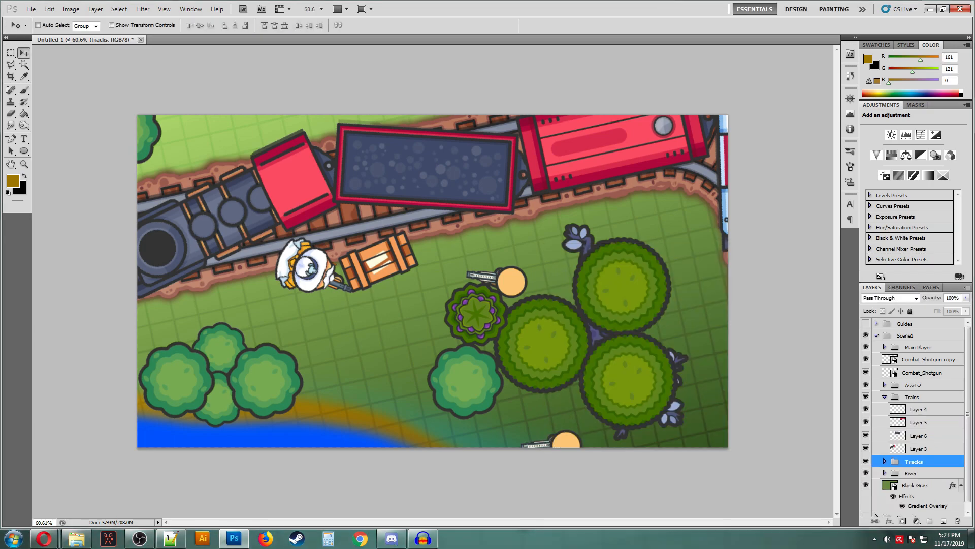
Add a Gradient Overlay to the locomotive on Layer 3 with Overlay blending, 77% opacity, a 109° angle and a slightly smaller scale.
double_click(939, 448)
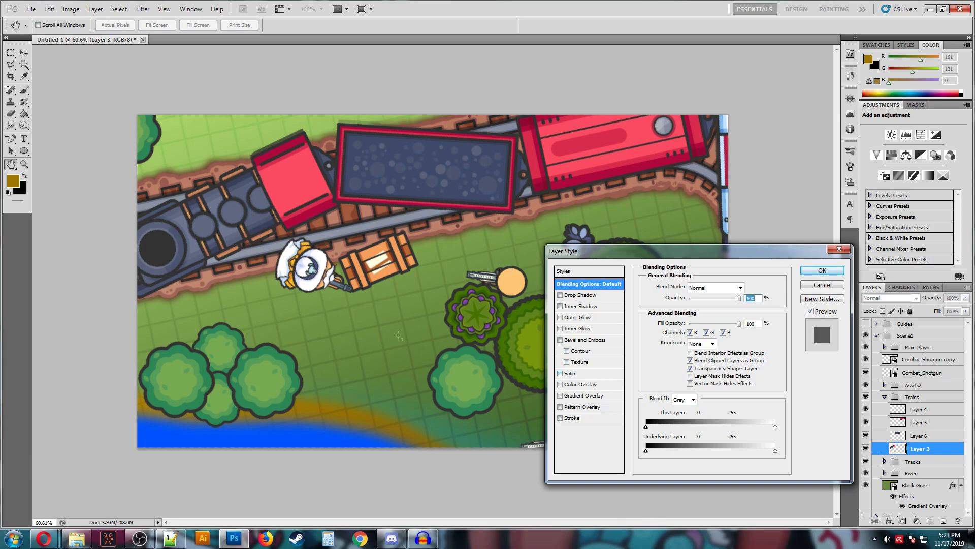
left_click(560, 395)
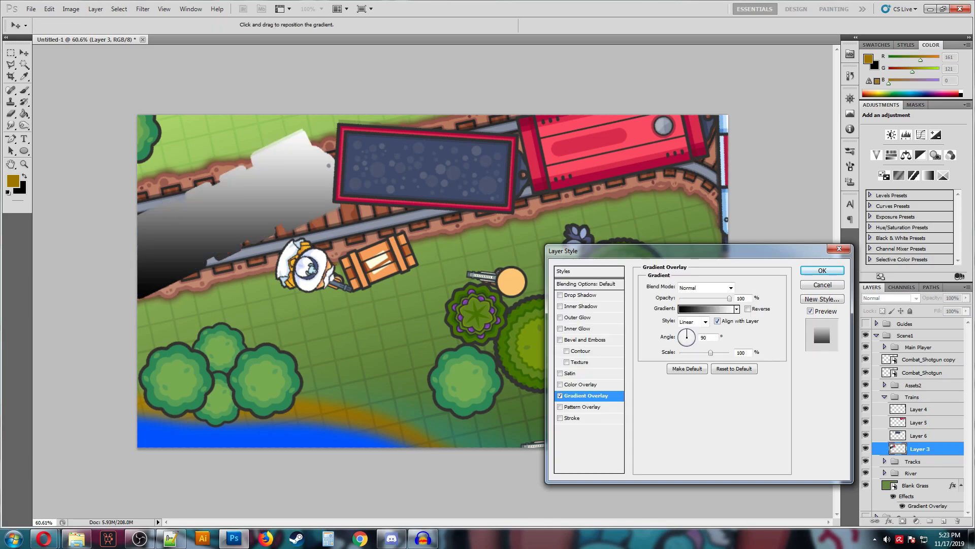
left_click(706, 287)
left_click(709, 155)
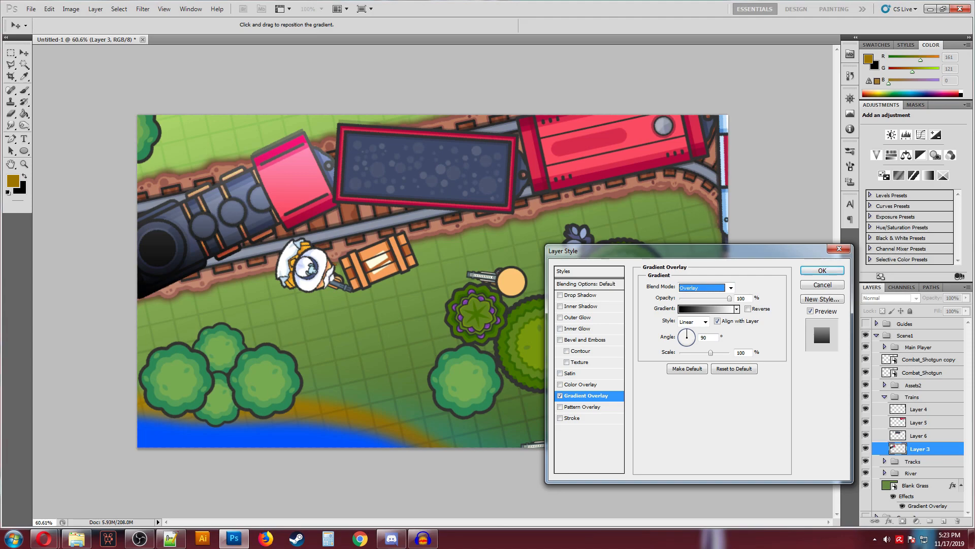
left_click(685, 329)
left_click_drag(684, 330, 684, 329)
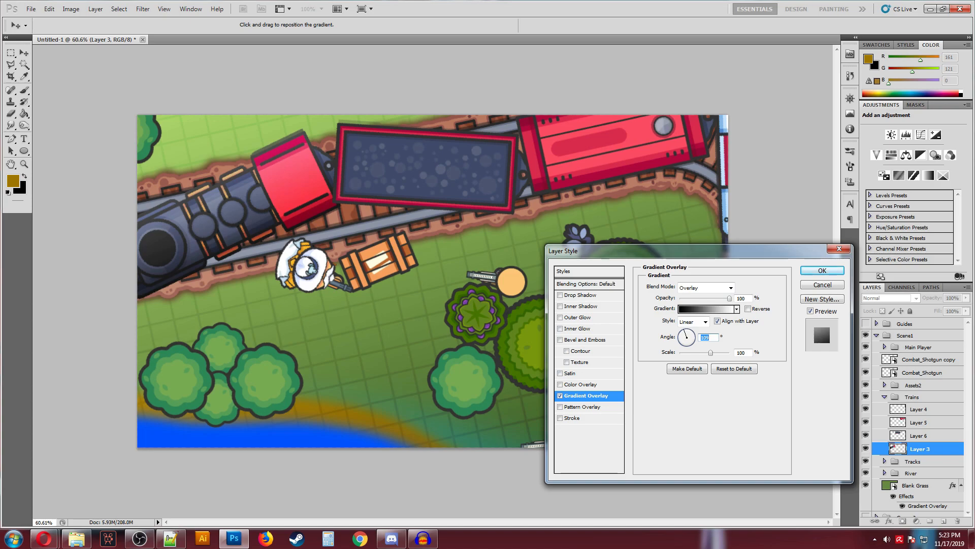
left_click_drag(729, 298, 718, 298)
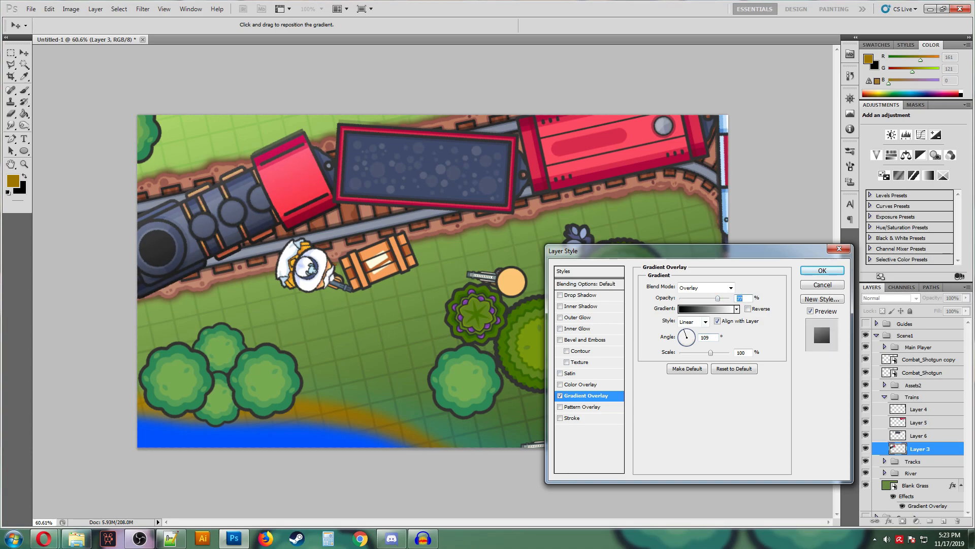
left_click_drag(711, 352, 705, 352)
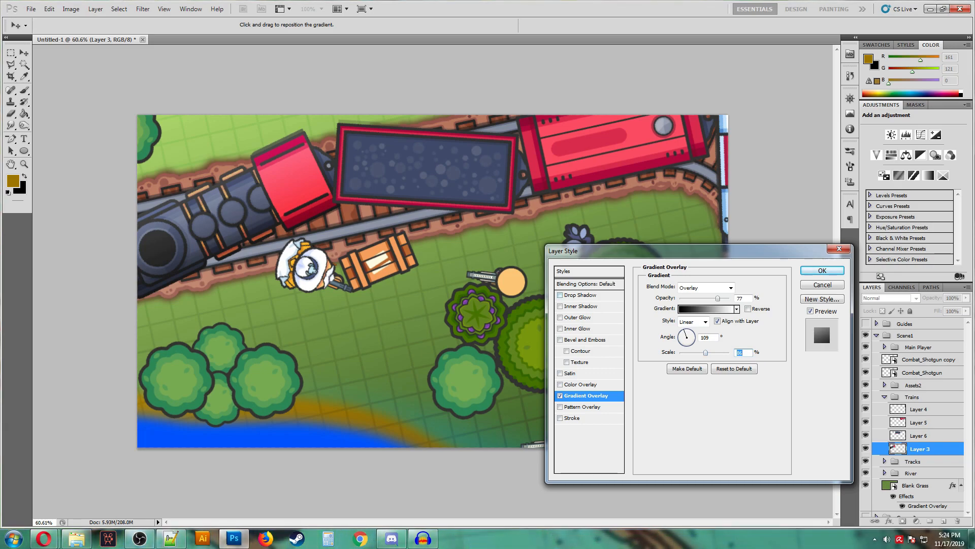
Add a Drop Shadow to the locomotive without global light, at a 103° angle, with 11 px distance and a larger, softer size.
left_click(580, 295)
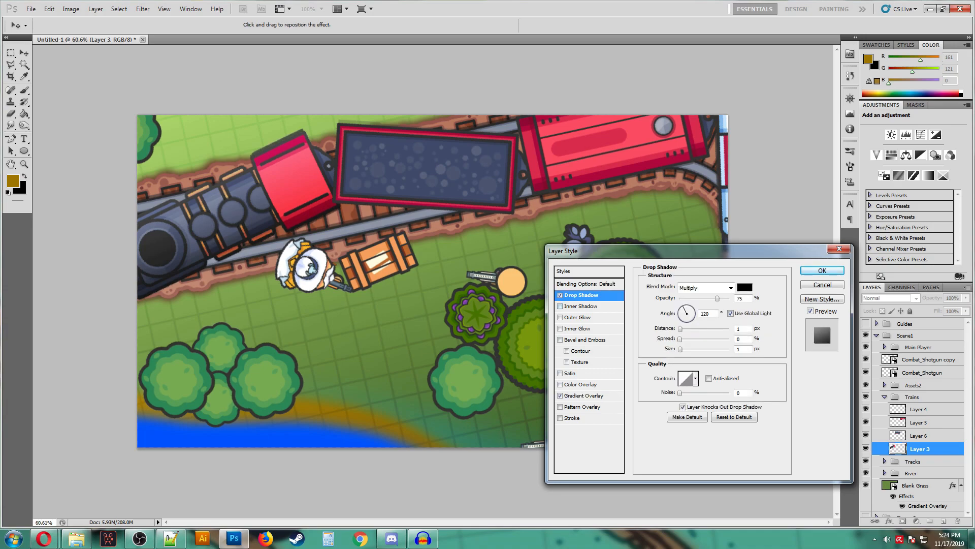
left_click_drag(680, 329, 682, 329)
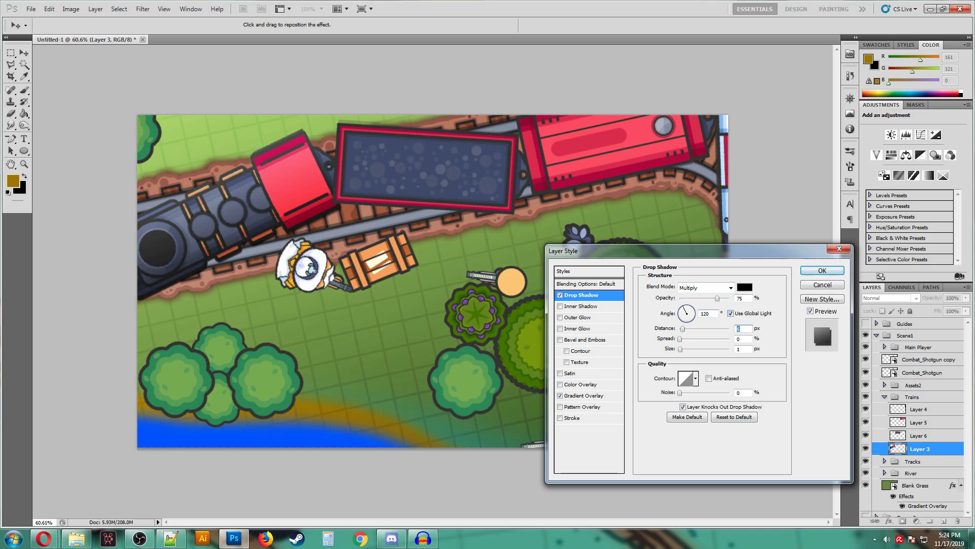
left_click(730, 313)
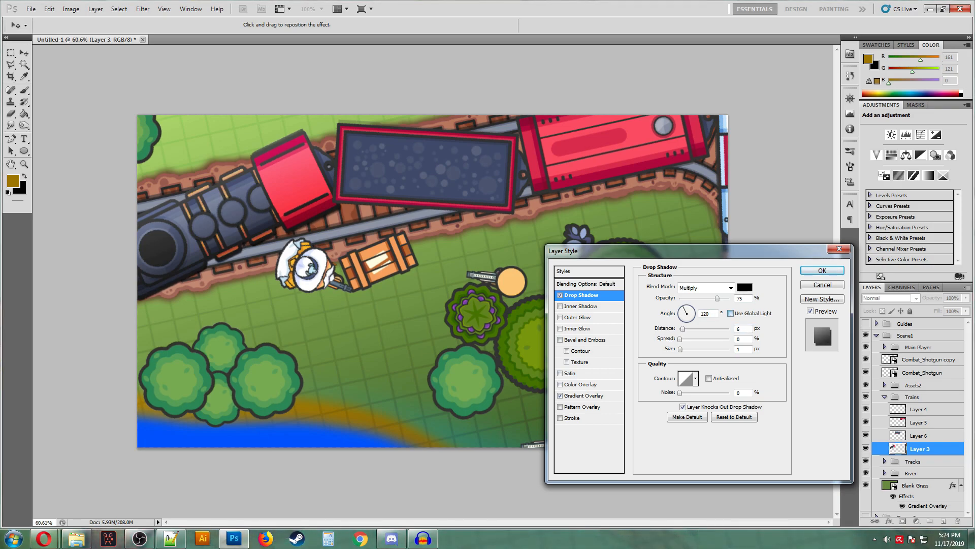
left_click(685, 308)
left_click_drag(682, 329, 685, 328)
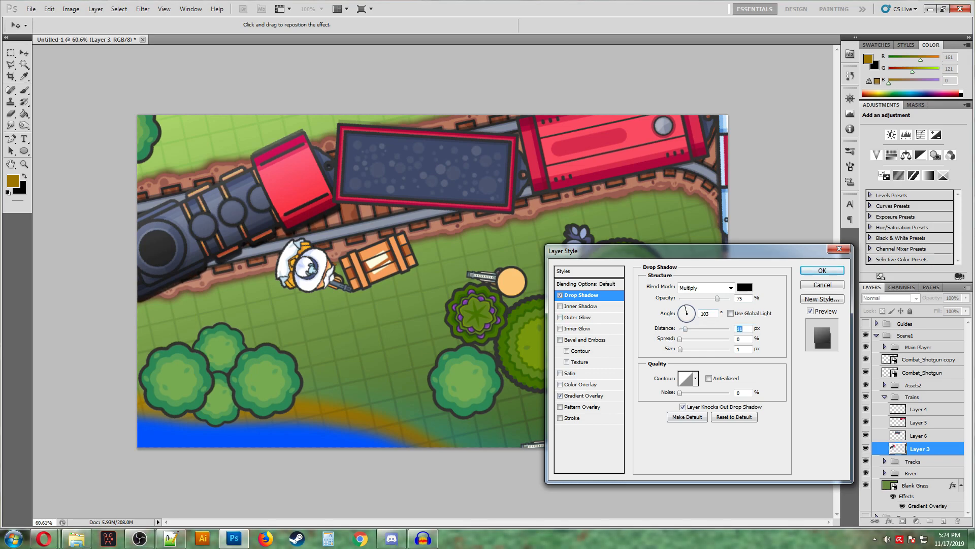
left_click_drag(680, 349, 686, 349)
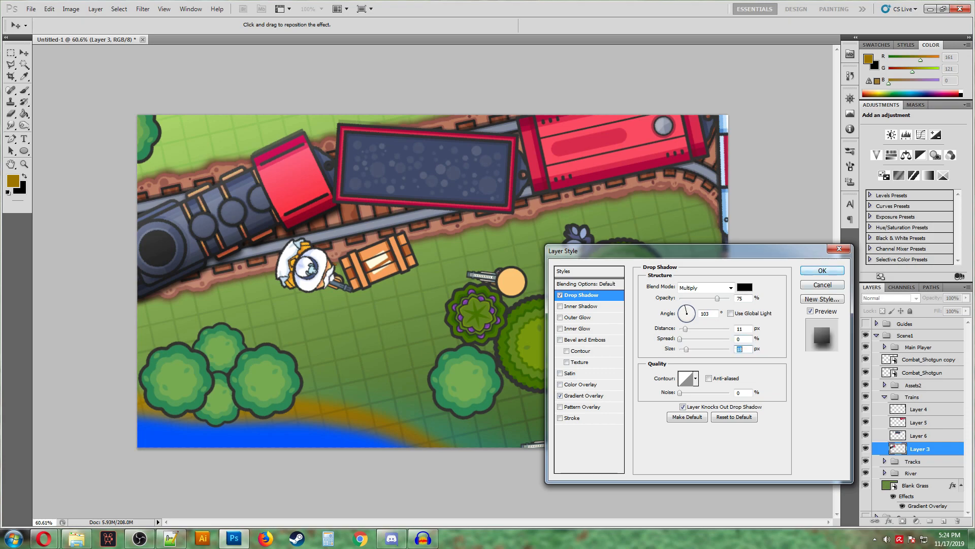
left_click(822, 270)
Copy the locomotive's layer style and paste it onto Layer 4, Layer 5 and Layer 6 in the Trains group.
right_click(872, 449)
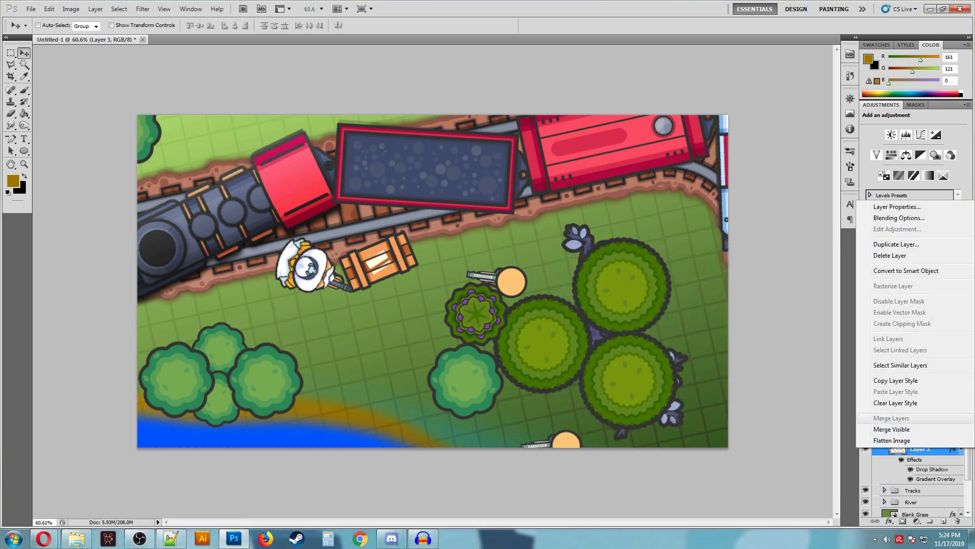
left_click(896, 380)
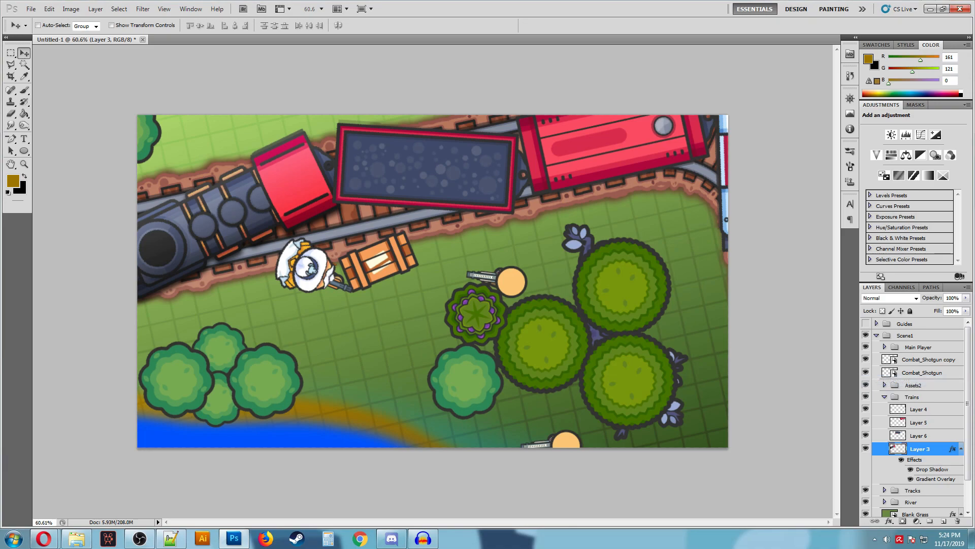
left_click(919, 435)
left_click(920, 409, "shift")
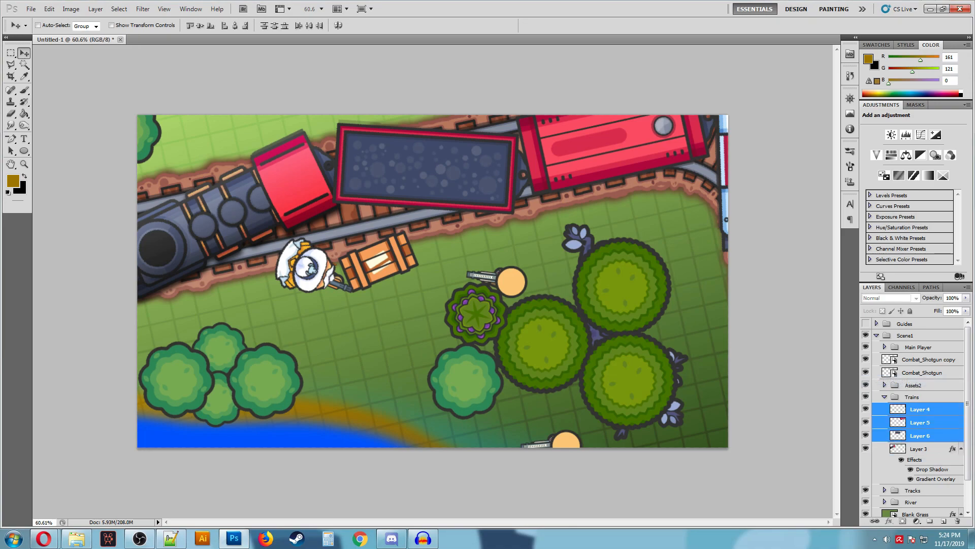
right_click(909, 436)
left_click(895, 380)
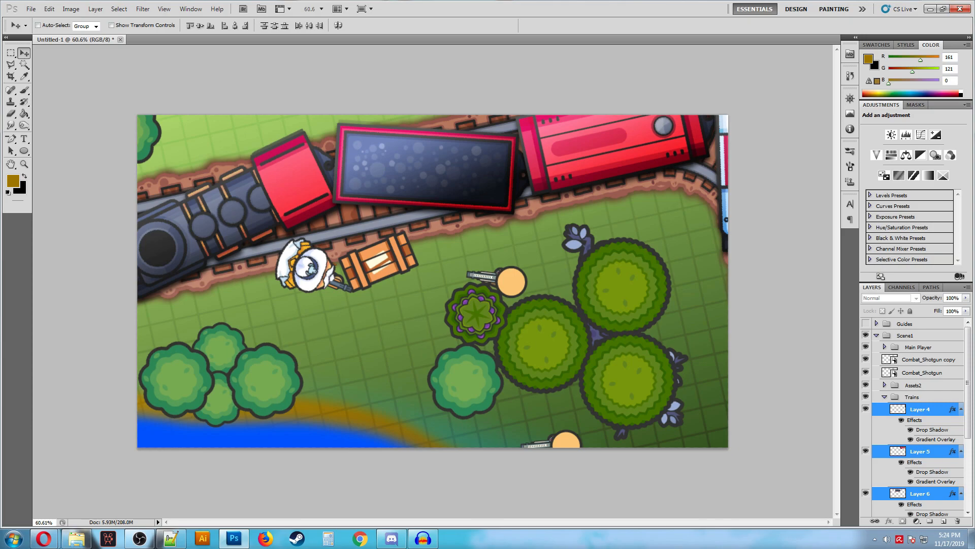
Collapse the effects lists under the train layers and expand the Assets2 group.
scroll(915, 417, "down", 1)
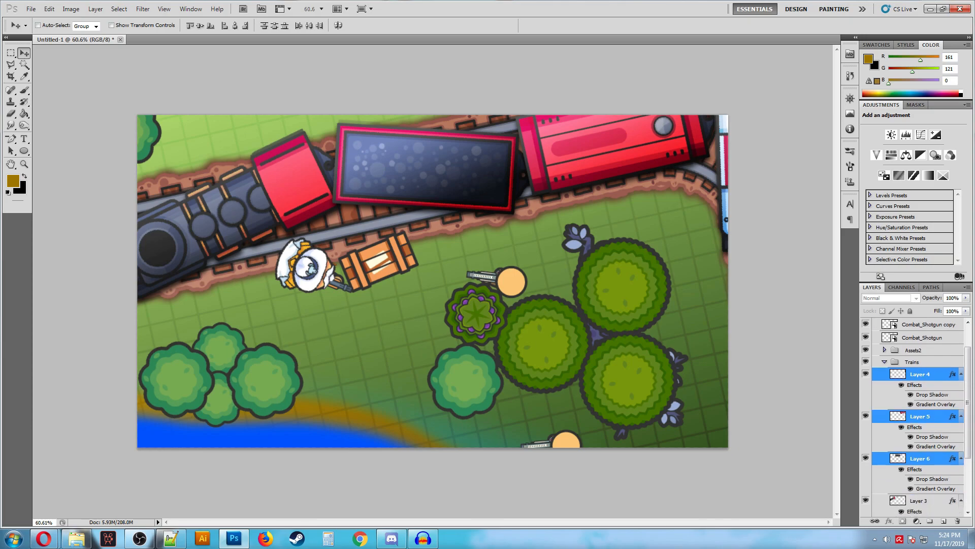
left_click(961, 458)
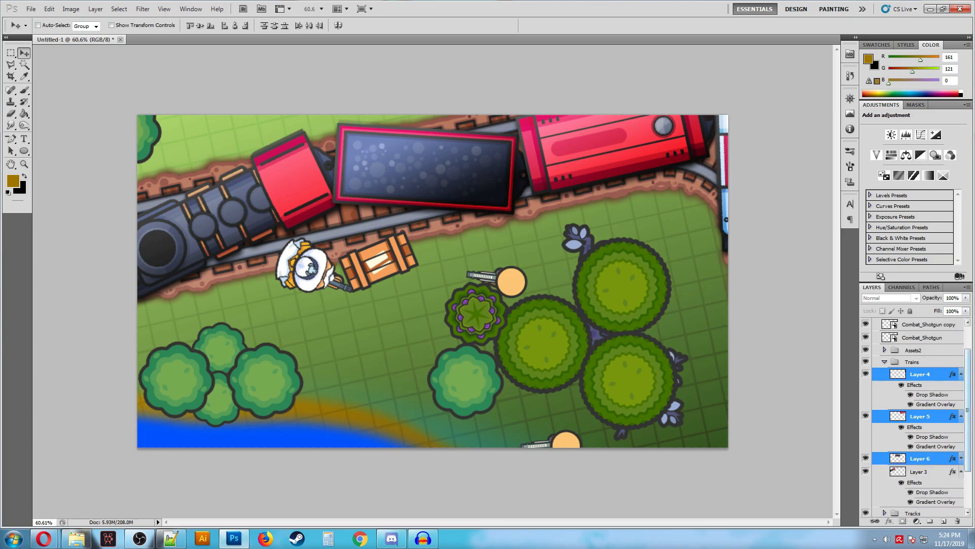
left_click(961, 416)
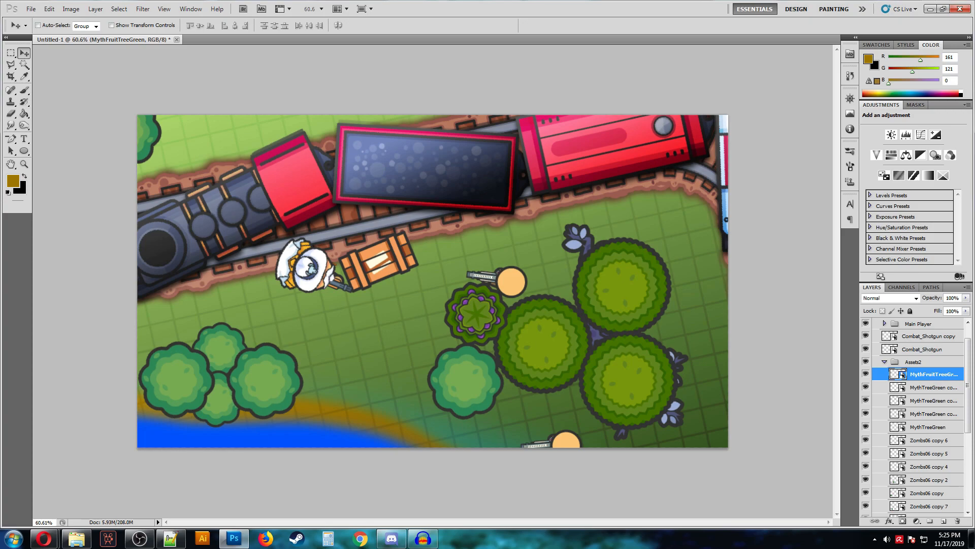
Toggle the visibility of the MythFruitTreeGreen and MythTreeGreen copy layers to identify which tree each one holds.
double_click(960, 374)
key("Escape")
left_click(865, 374)
left_click(866, 374)
left_click(865, 373)
left_click(866, 374)
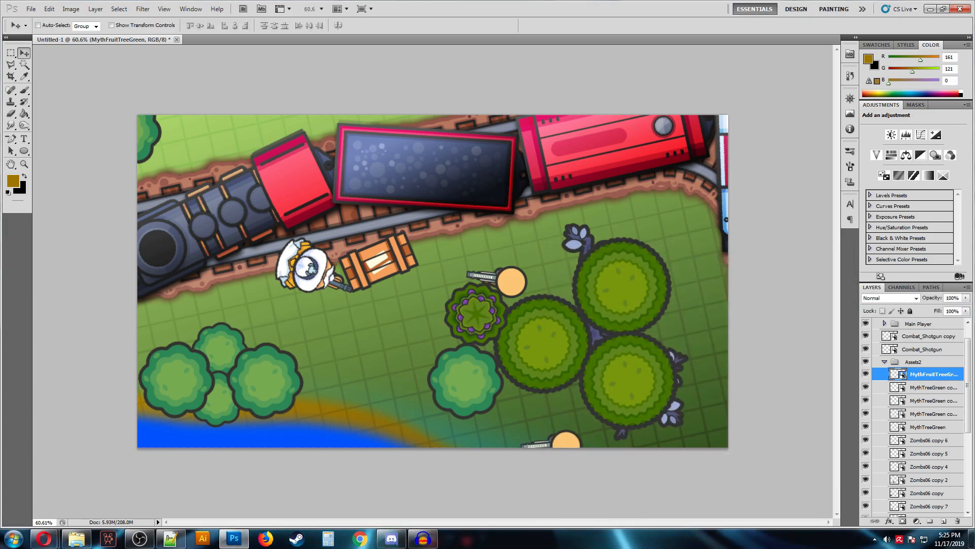
left_click(866, 401)
left_click(865, 400)
left_click(866, 413)
left_click(866, 413)
left_click(865, 413)
left_click(865, 413)
Add a reversed radial Gradient Overlay at 120% scale to the MythTreeGreen copy layer.
double_click(882, 413)
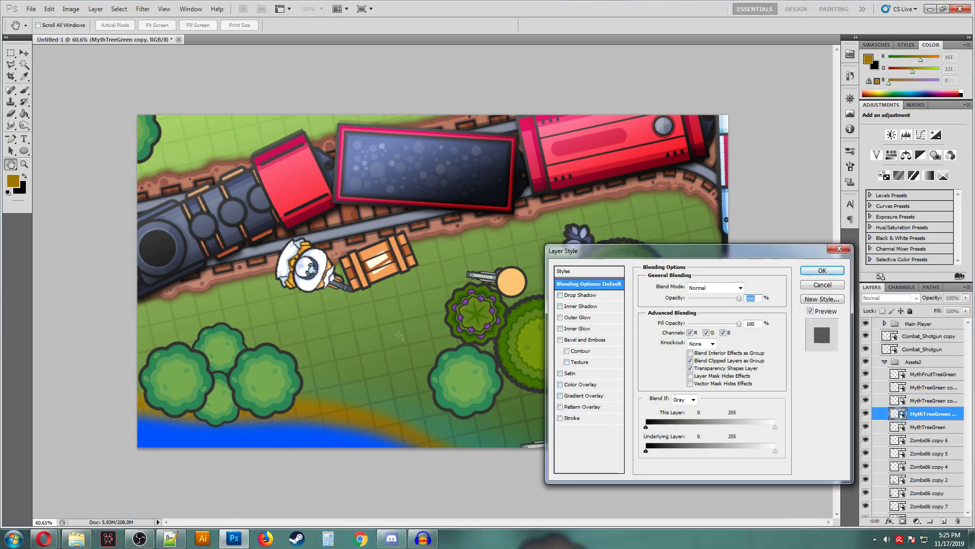
left_click(560, 395)
left_click(692, 322)
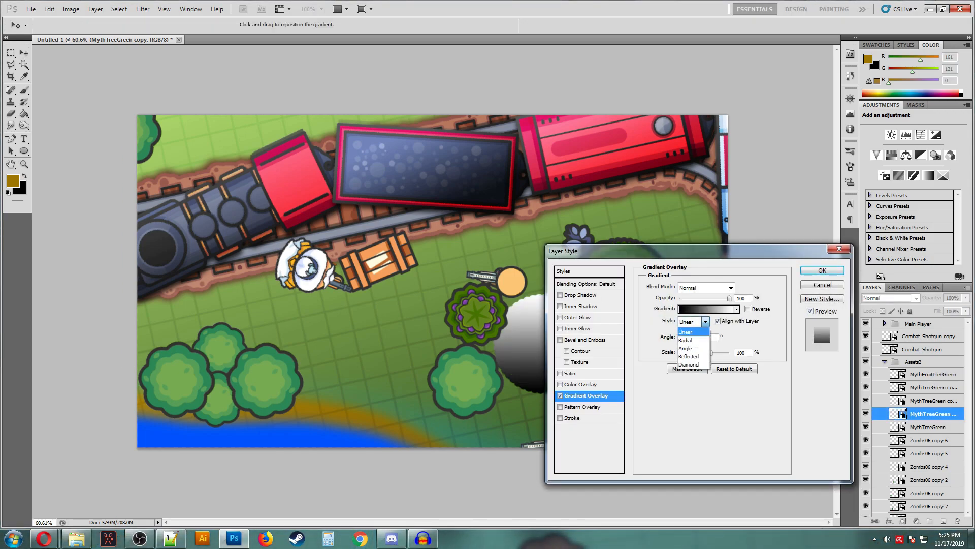
left_click(689, 338)
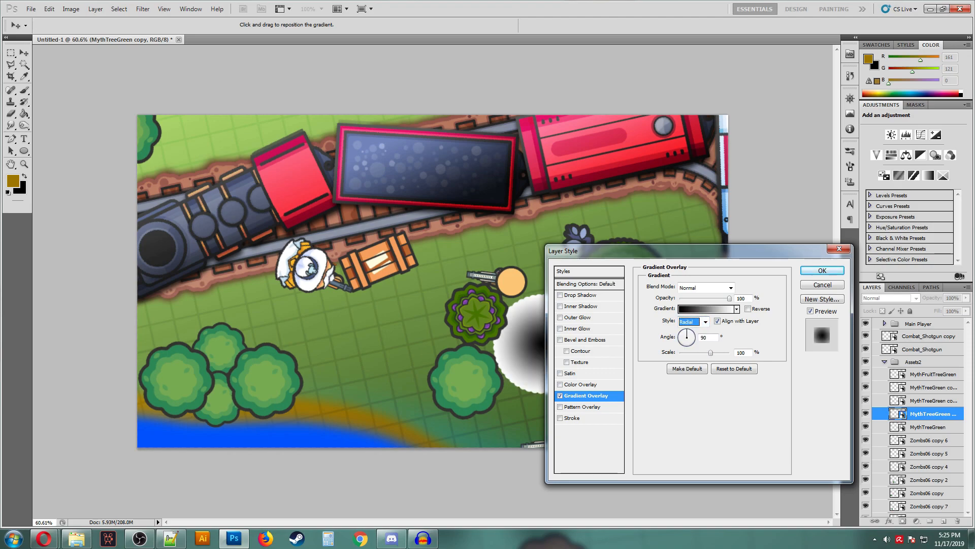
left_click_drag(635, 251, 705, 227)
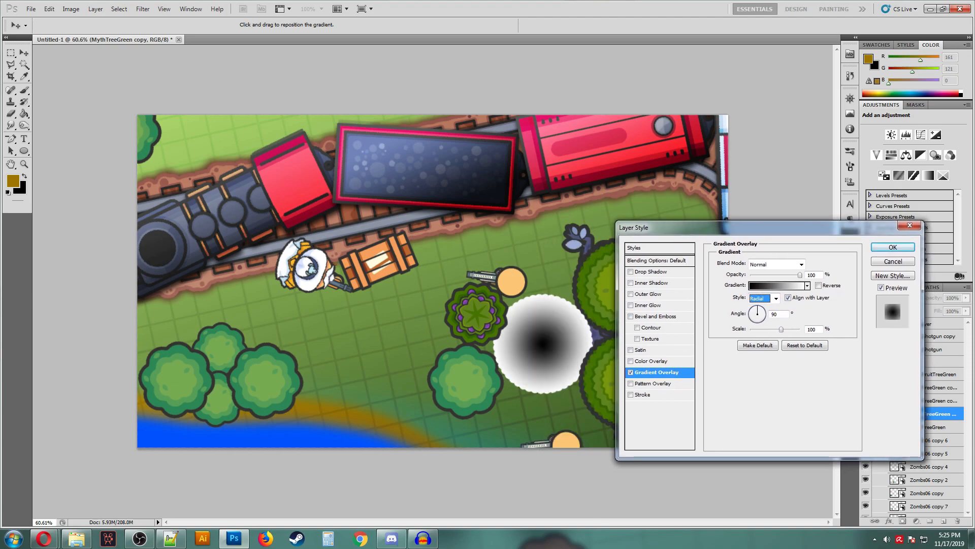
left_click(818, 285)
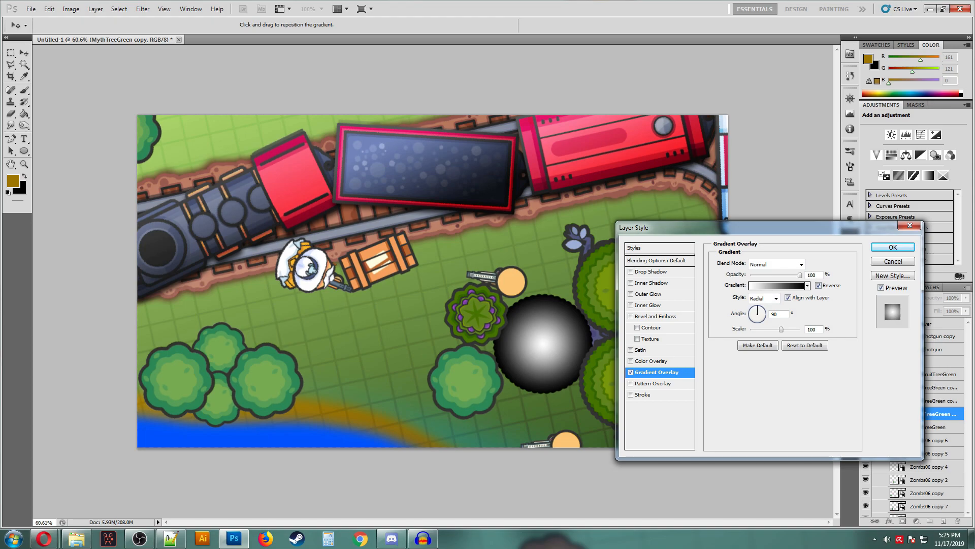
mouse_move(781, 330)
left_mouse_down()
mouse_move(772, 329)
mouse_move(789, 329)
left_mouse_up()
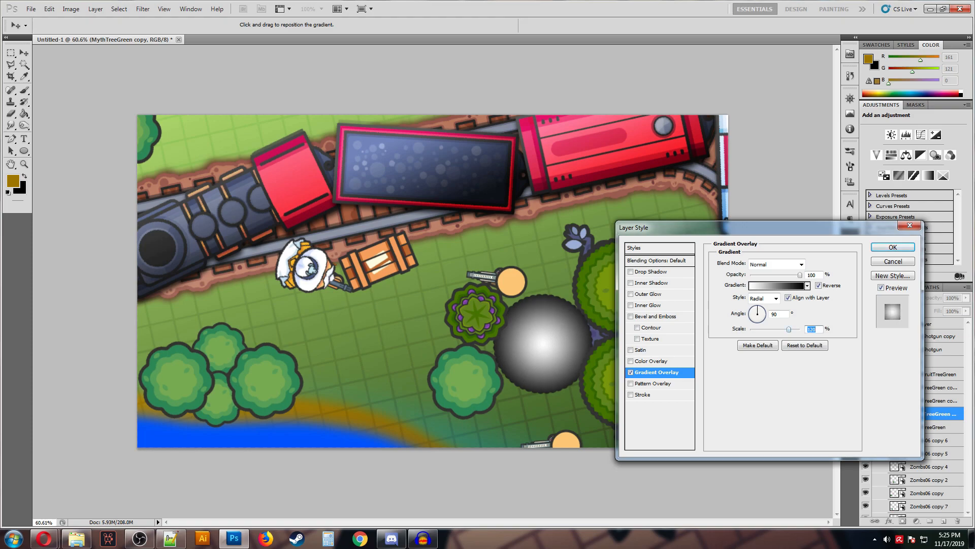
Set the tree's gradient overlay to Overlay blending with 64% opacity and 123% scale.
left_click(801, 264)
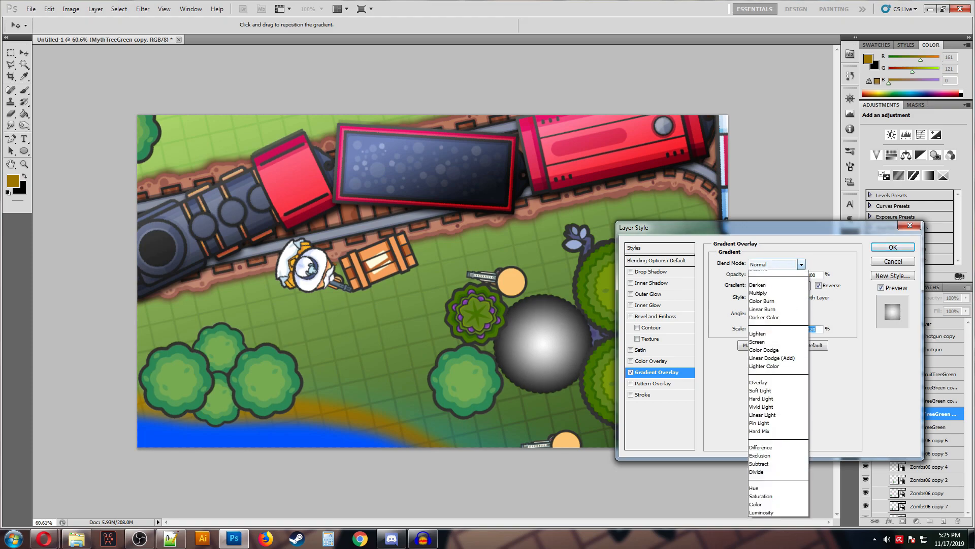
left_click(778, 396)
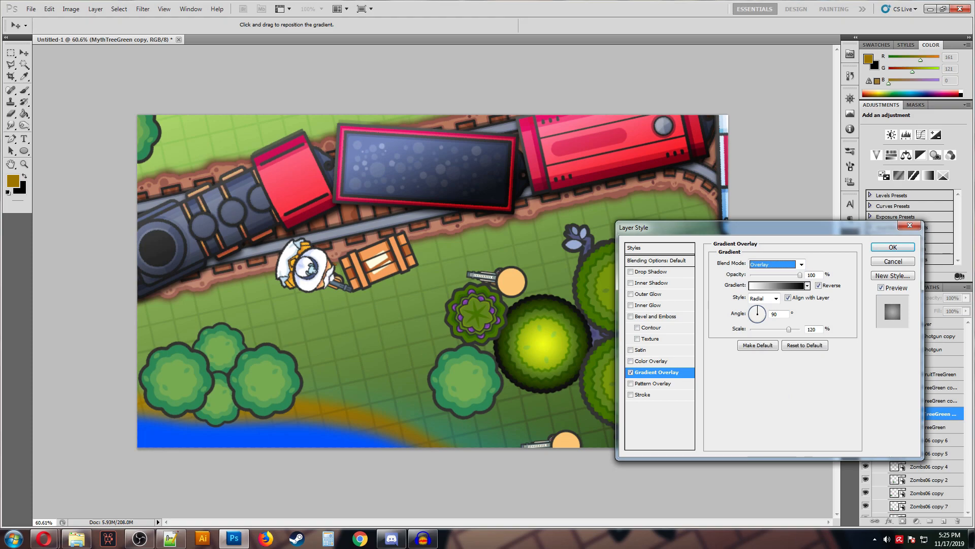
left_click_drag(789, 330, 789, 329)
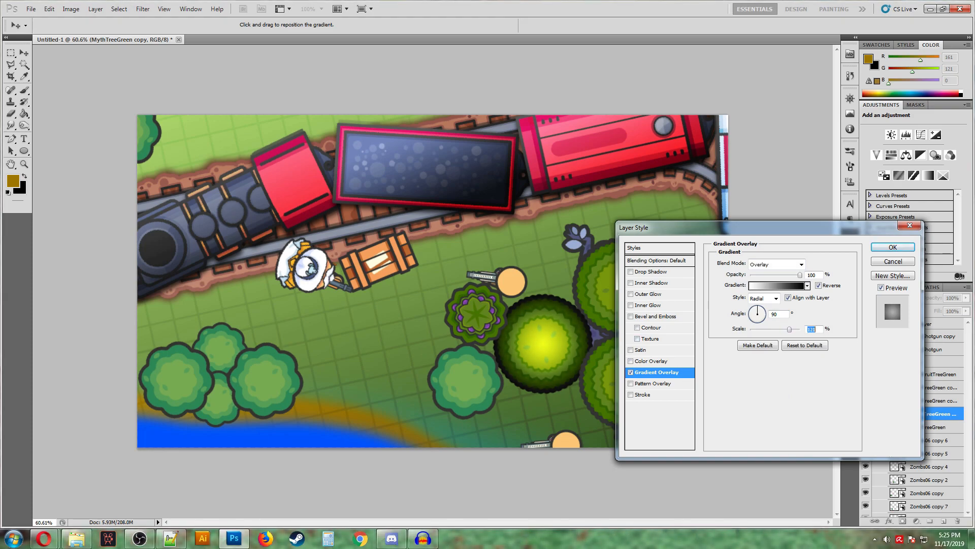
left_click_drag(800, 274, 782, 275)
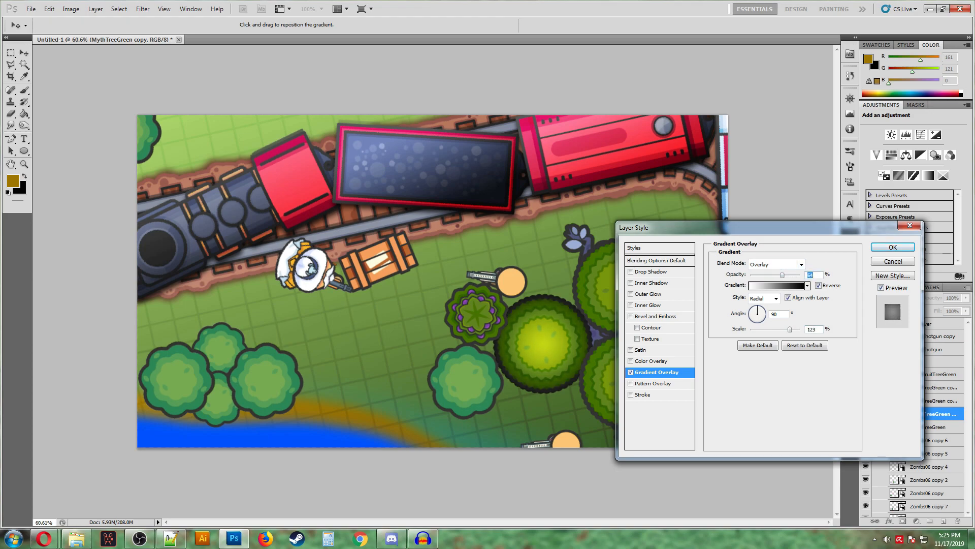
left_click_drag(757, 227, 802, 184)
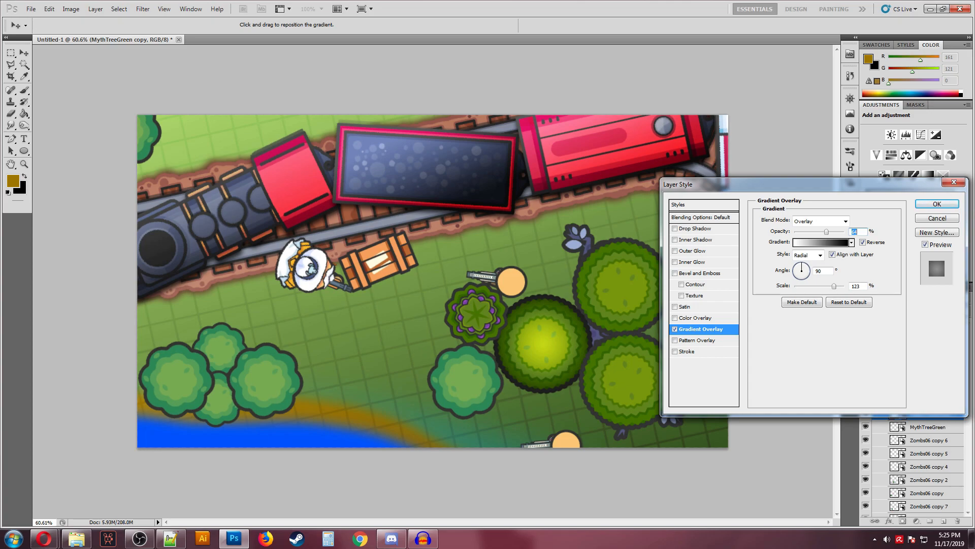
Add a Multiply Drop Shadow to the MythTreeGreen copy layer with 0 px distance, 21 px size and a slight spread.
left_click(696, 228)
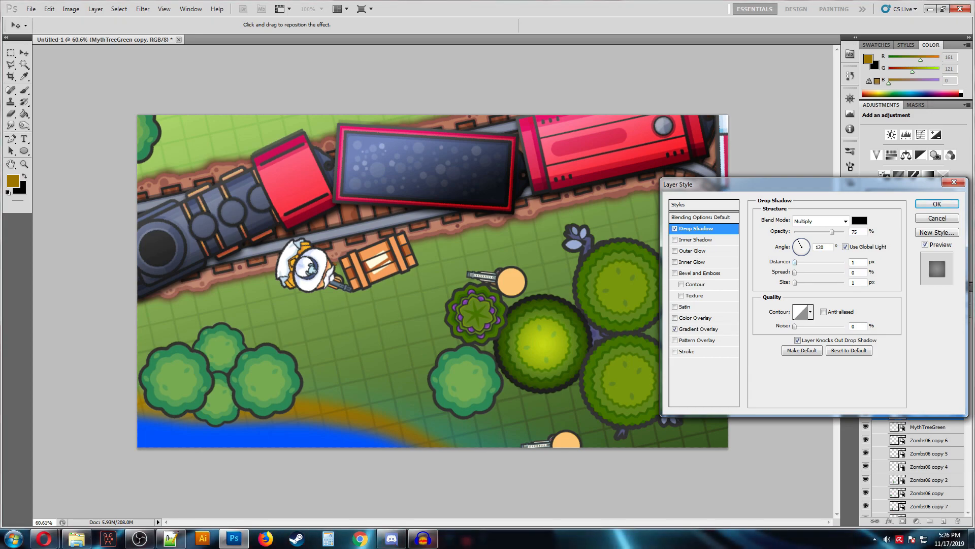
left_click_drag(795, 262, 802, 282)
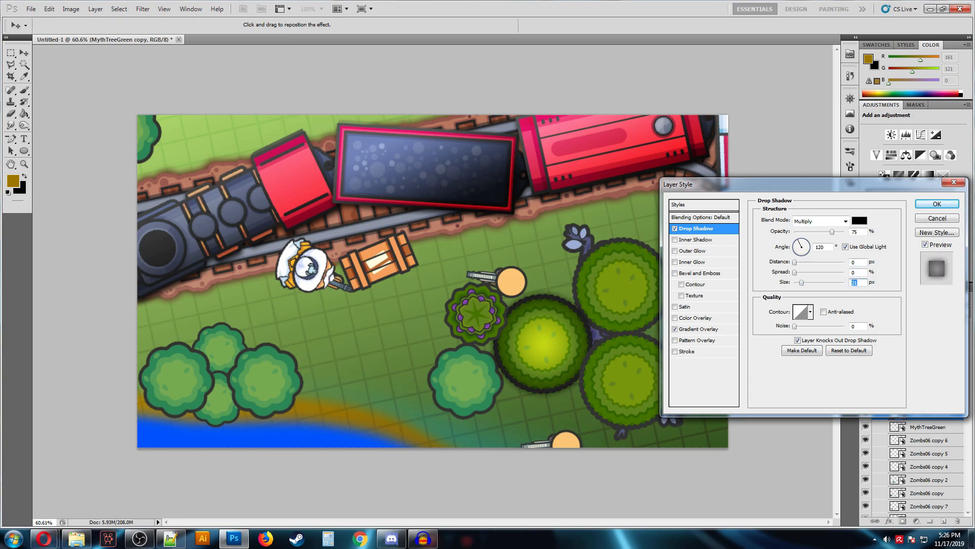
left_click_drag(795, 272, 798, 272)
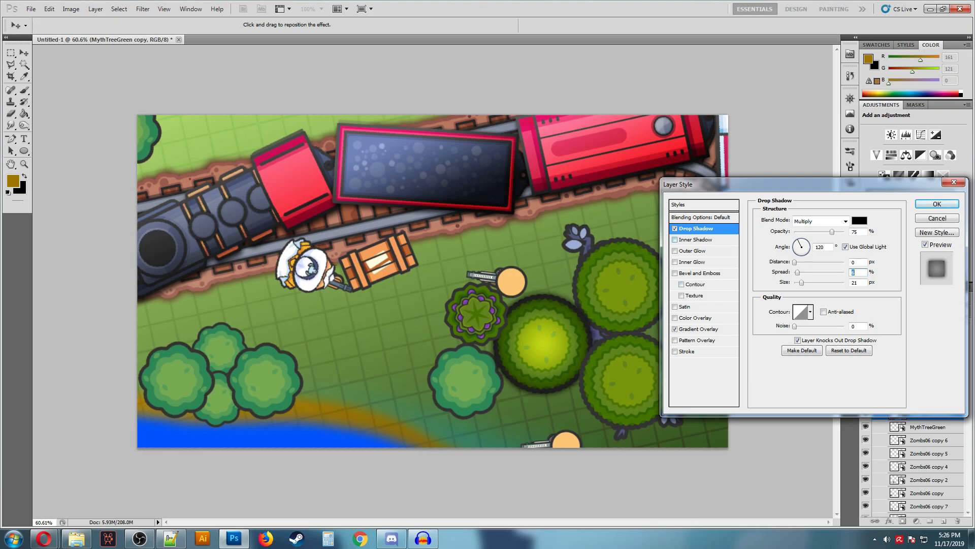
left_click(937, 204)
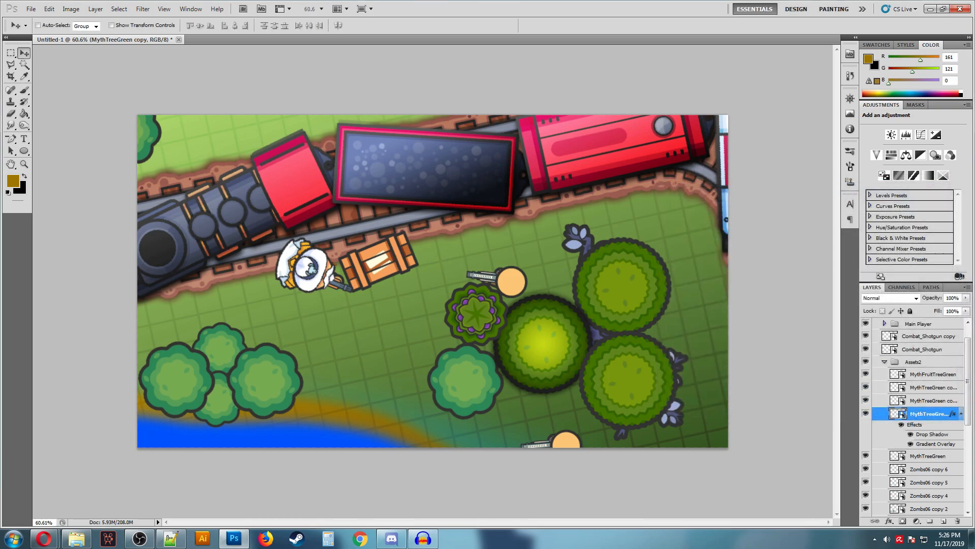
Copy the MythTreeGreen copy layer's style to every layer from MythFruitTreeGreen to the last HaunedDeadTree3 in Assets2, and collapse the group.
right_click(953, 414)
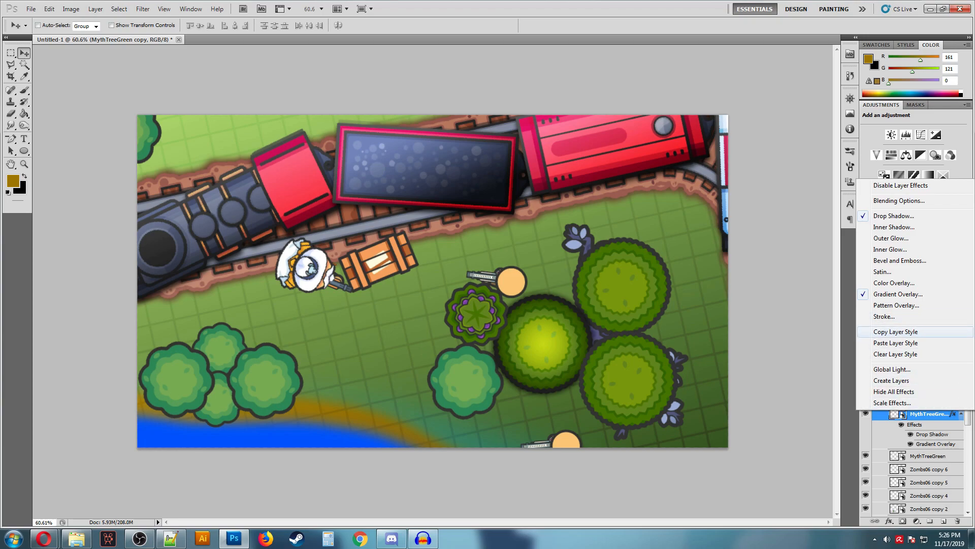
left_click(895, 331)
left_click(930, 374)
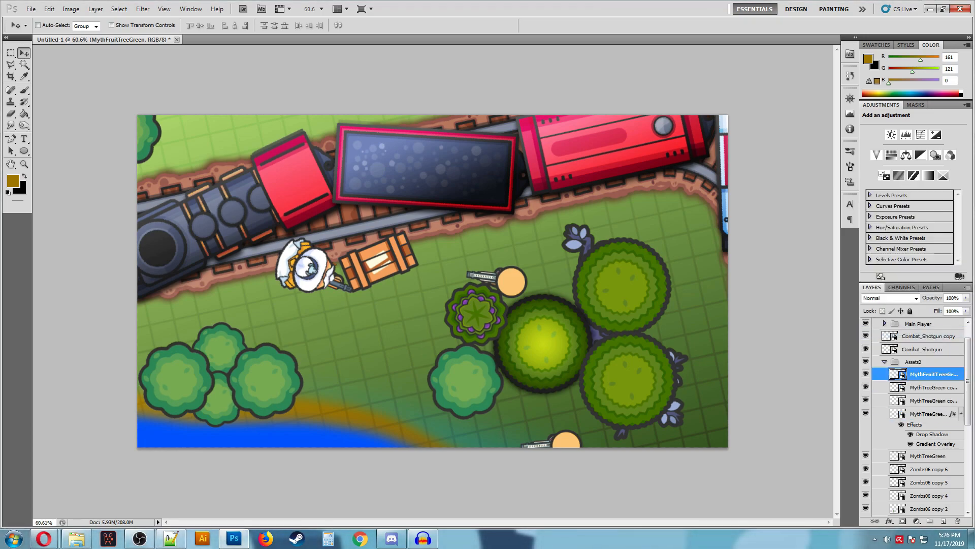
scroll(914, 417, "down", 5)
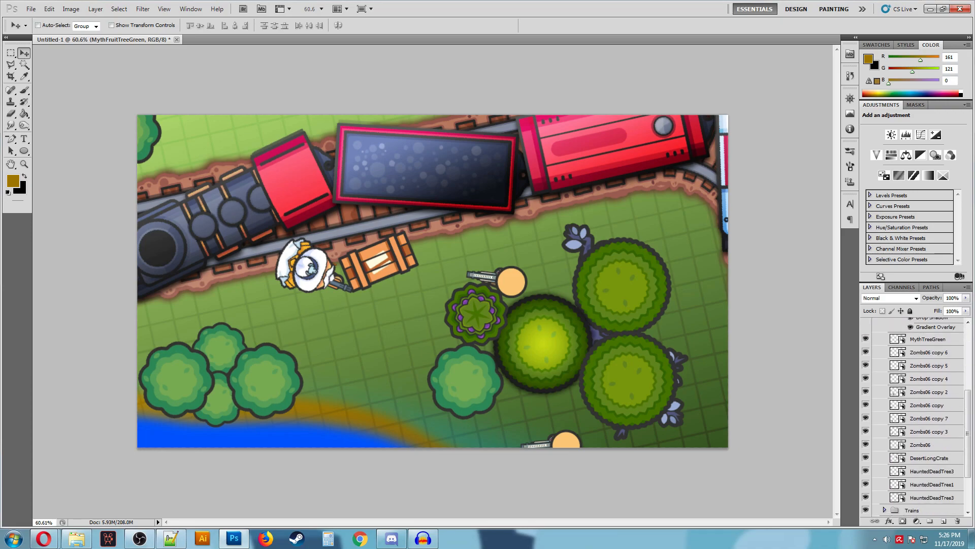
left_click(929, 498, "shift")
right_click(929, 497)
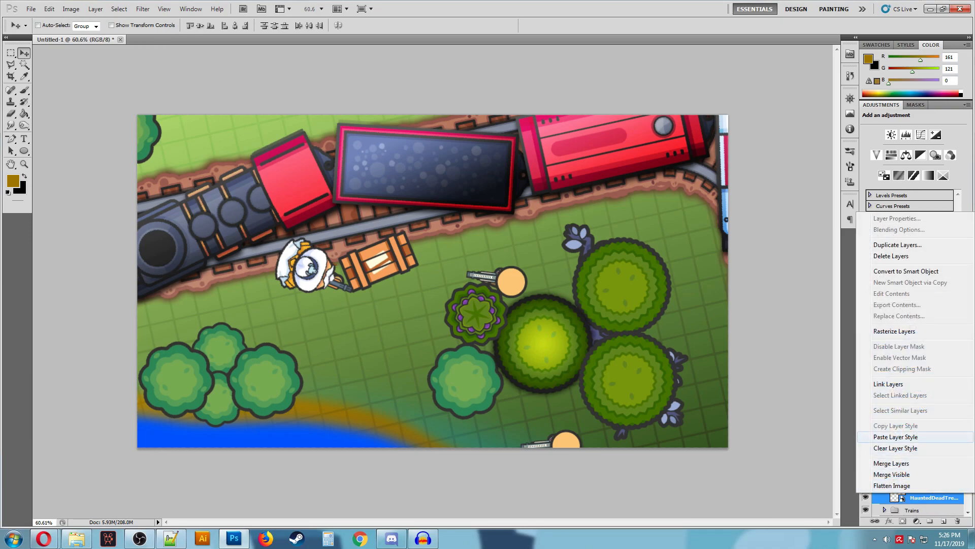
left_click(895, 437)
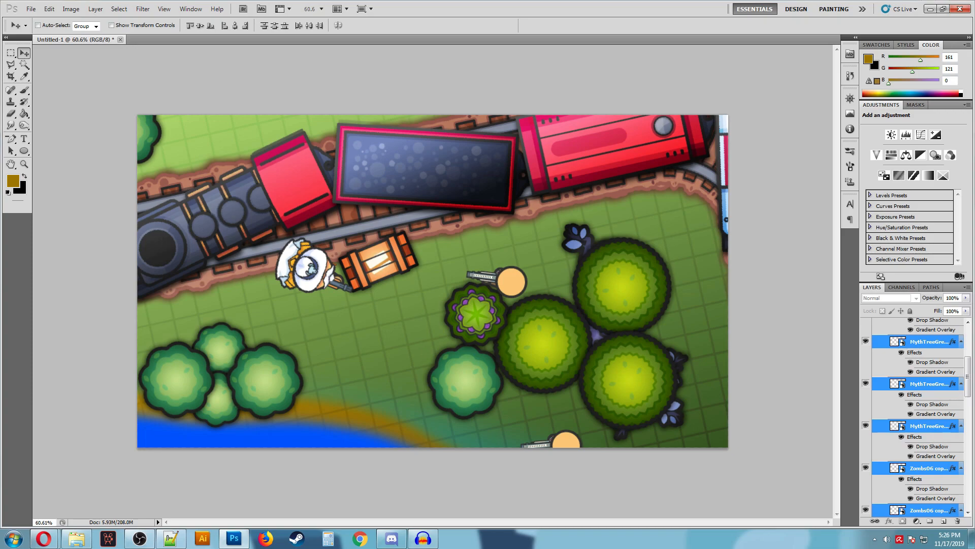
scroll(916, 416, "up", 5)
left_click(885, 373)
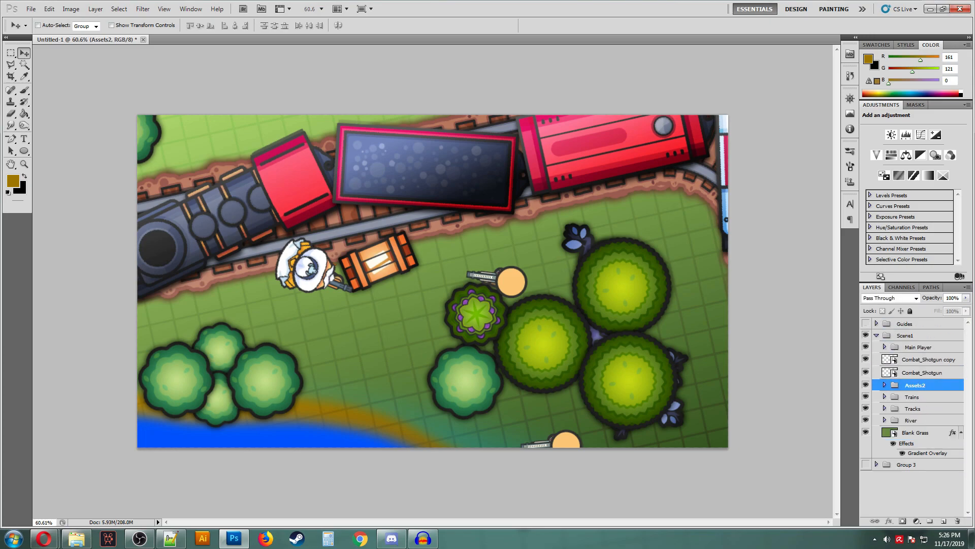
Paste the copied tree layer style onto the Combat_Shotgun and Combat_Shotgun copy layers.
left_click(923, 372)
left_click(928, 359, "shift")
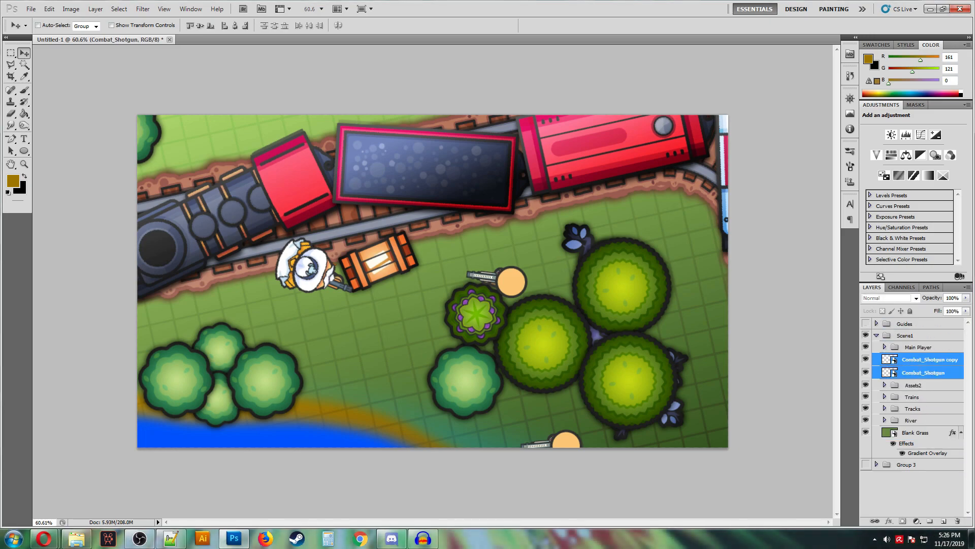
right_click(928, 359)
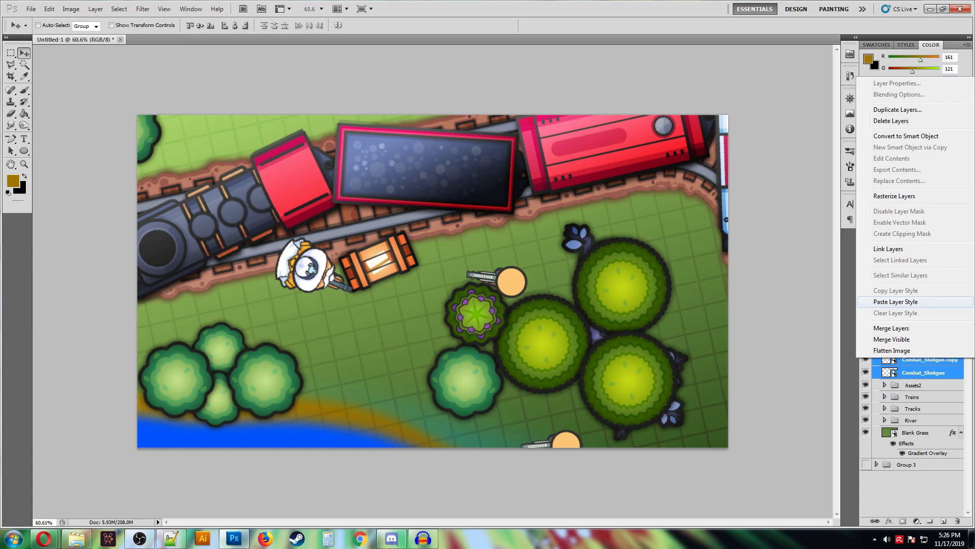
left_click(895, 301)
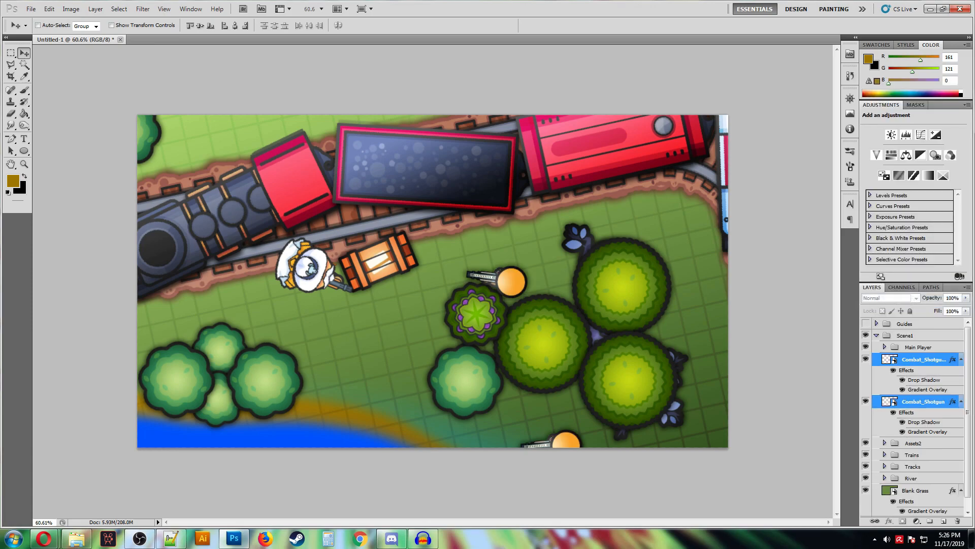
Change the Combat_Shotgun layer's Gradient Overlay to Linear style, turn off Reverse and tilt its angle.
left_click(923, 401)
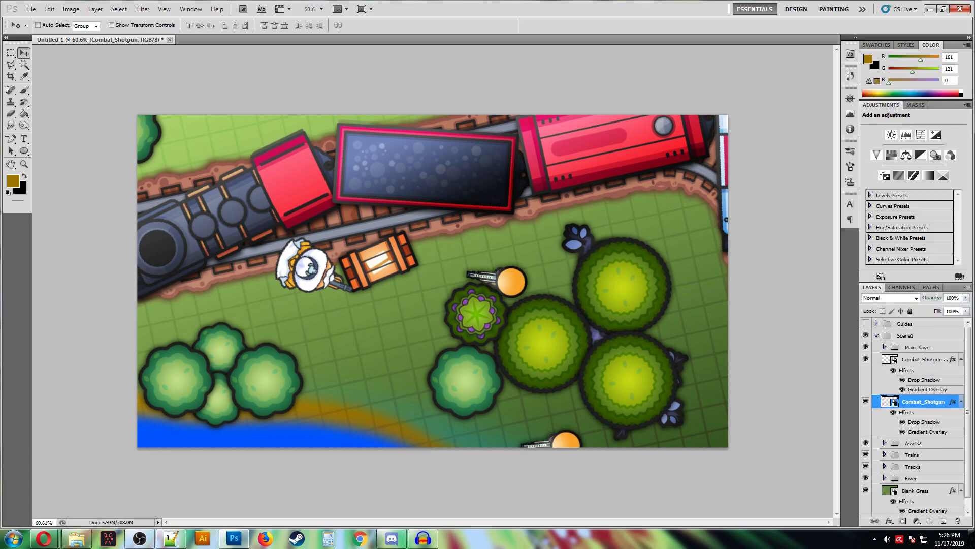
double_click(927, 431)
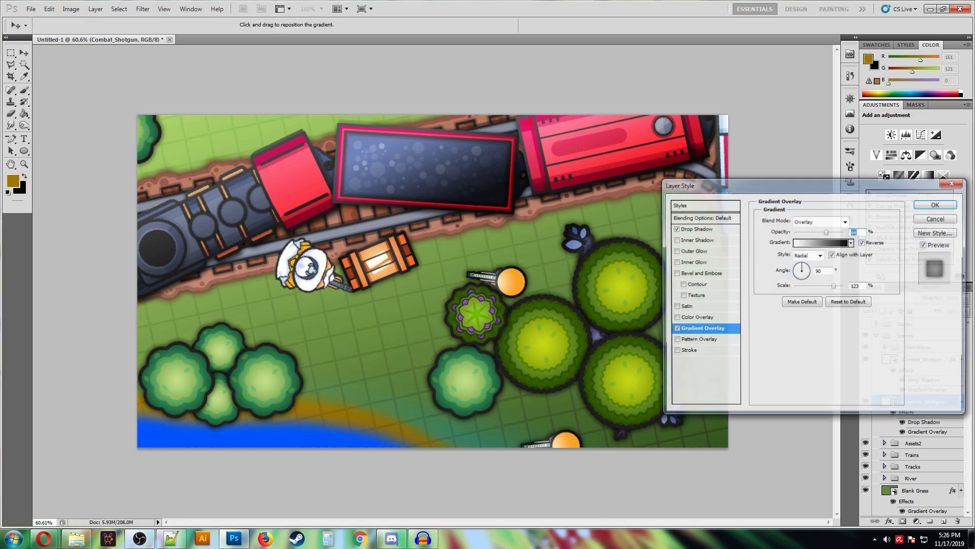
left_click(808, 254)
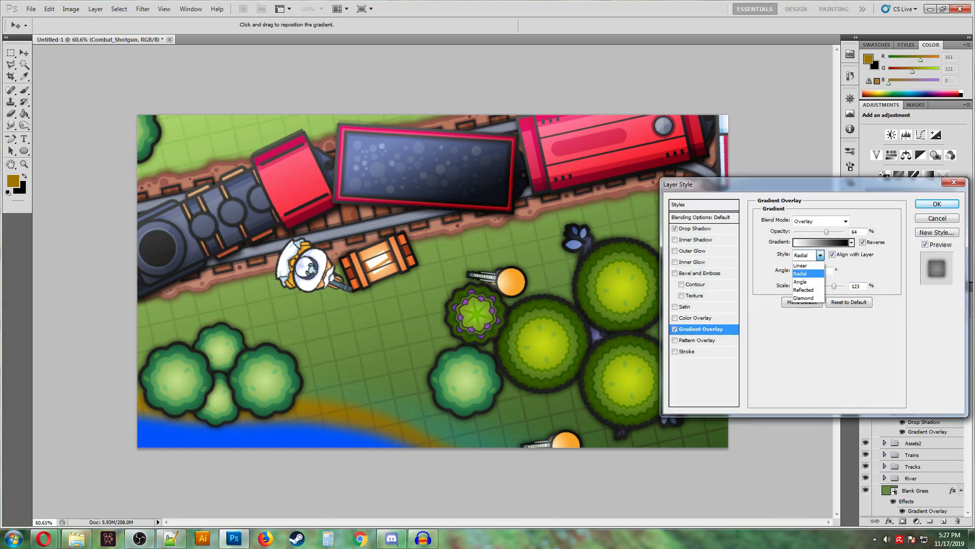
left_click(805, 264)
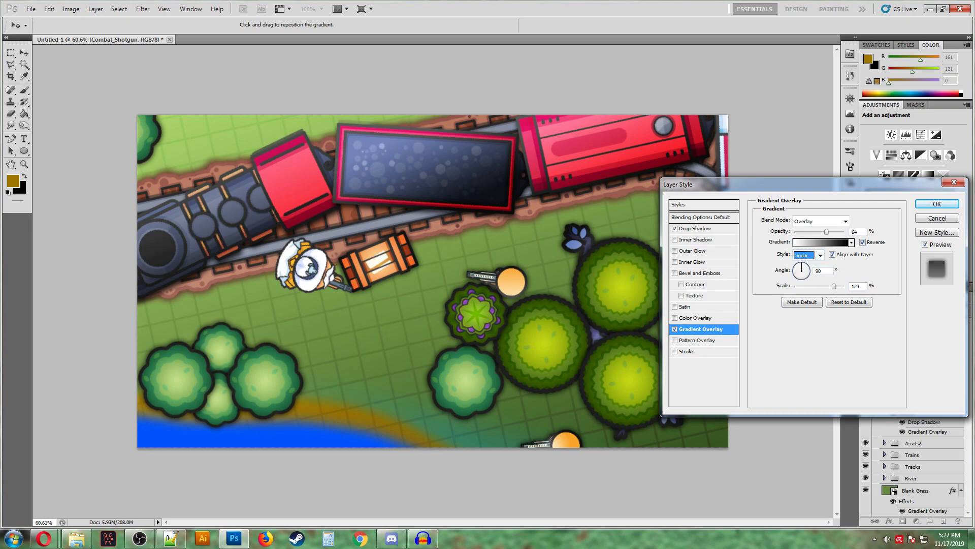
left_click(863, 242)
left_click(803, 264)
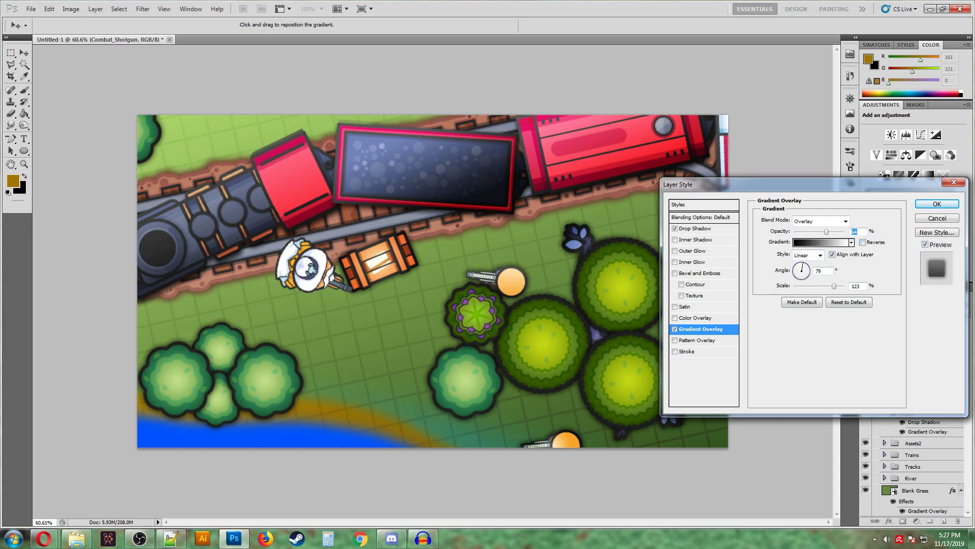
left_click_drag(800, 262, 799, 263)
key("Return")
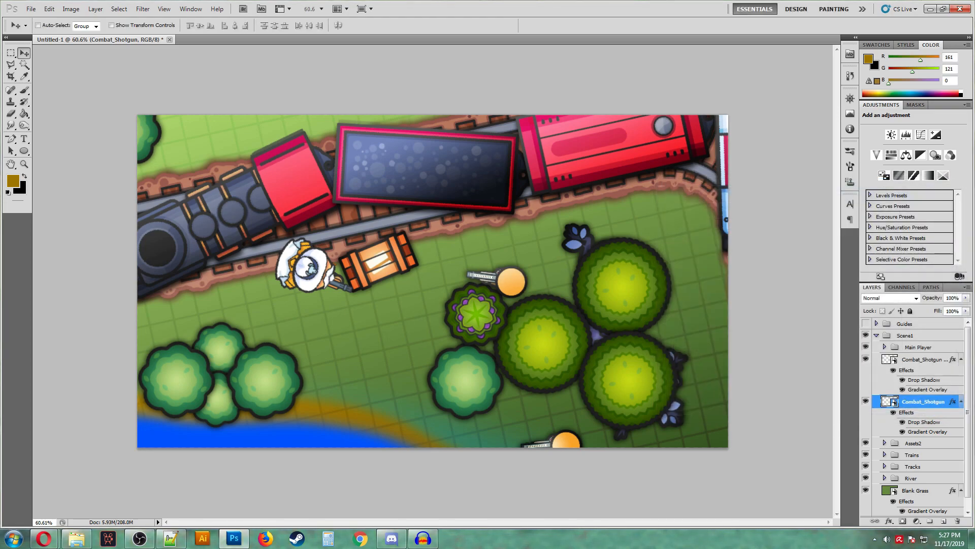
Copy the Combat_Shotgun layer's adjusted style onto the Combat_Shotgun copy layer.
right_click(923, 400)
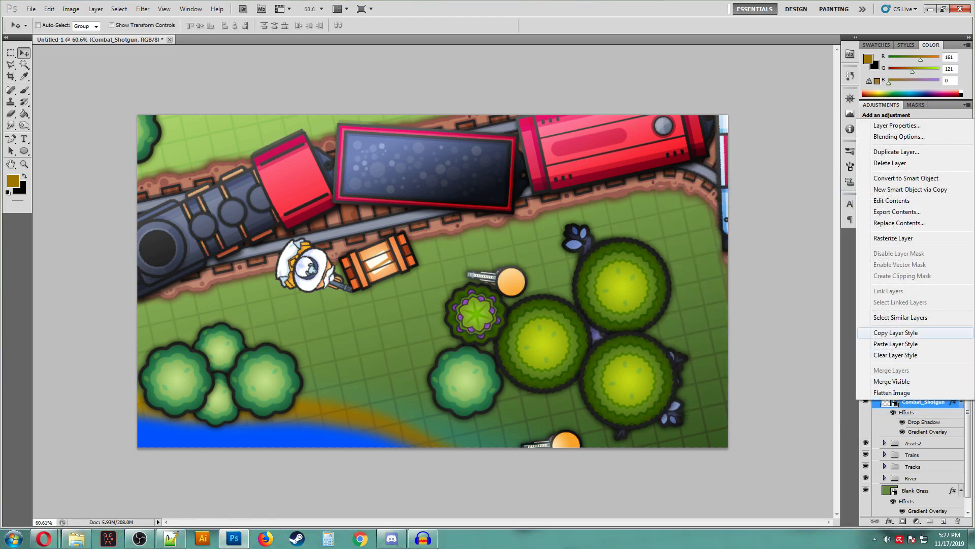
left_click(896, 333)
right_click(909, 359)
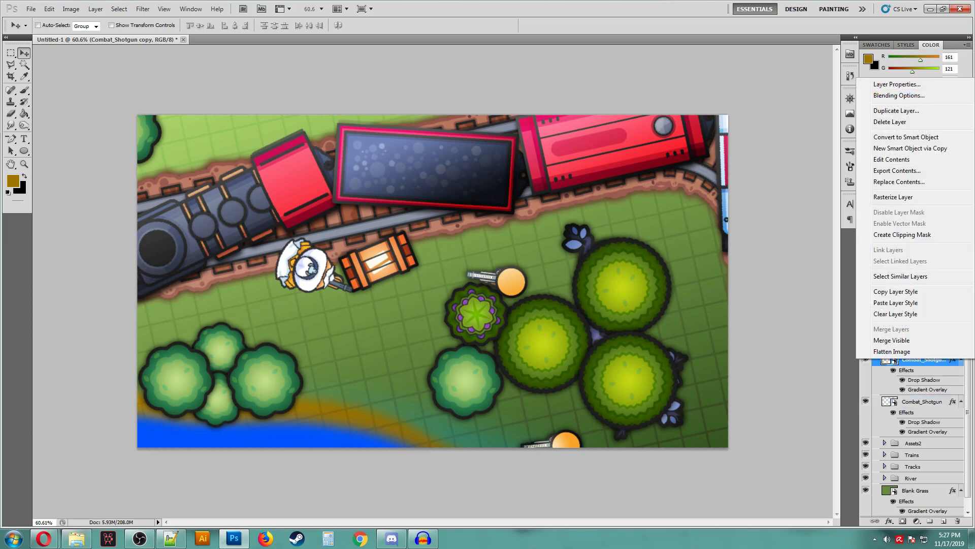
left_click(896, 303)
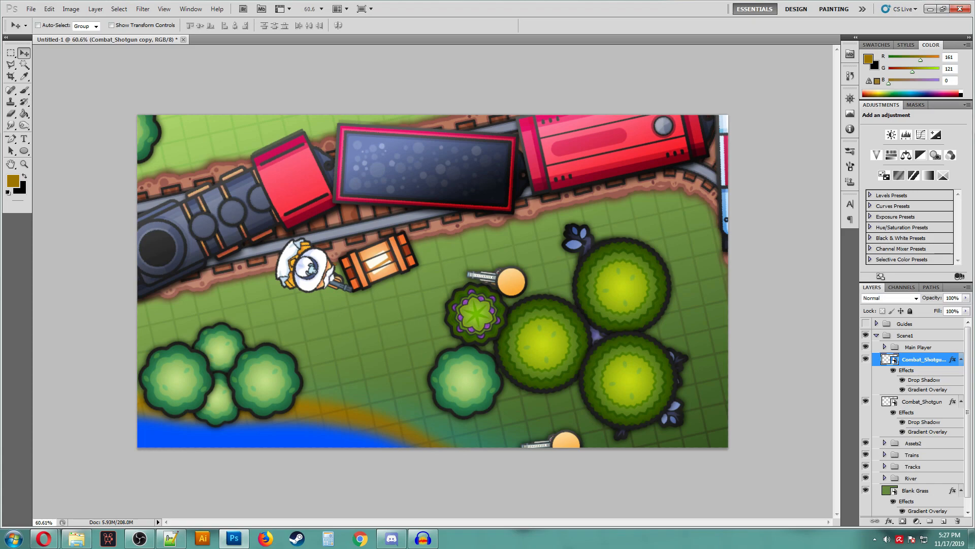
Merge Layer 11 and Pump_Shotgun inside the Main Player group into one layer.
left_click(884, 346)
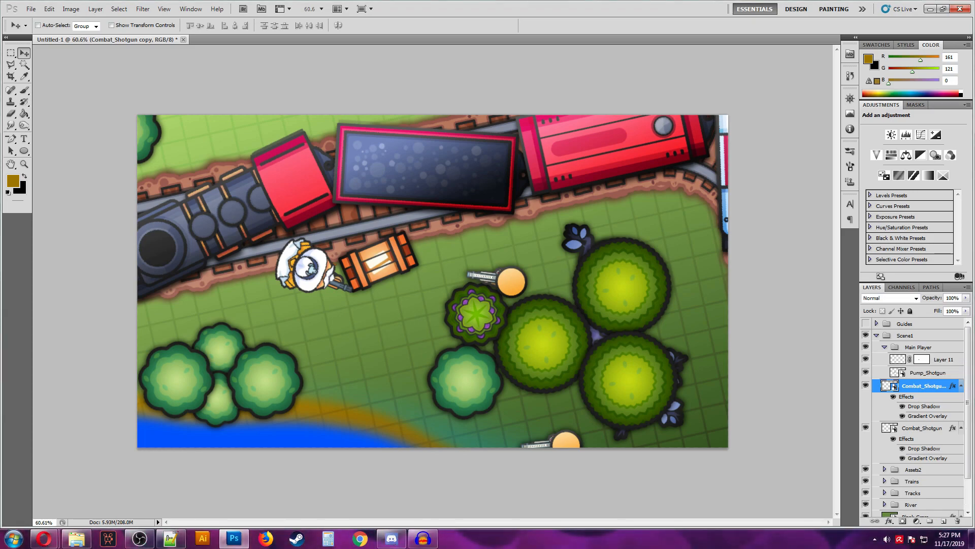
left_click(943, 359)
left_click(928, 372, "shift")
key("ctrl+e")
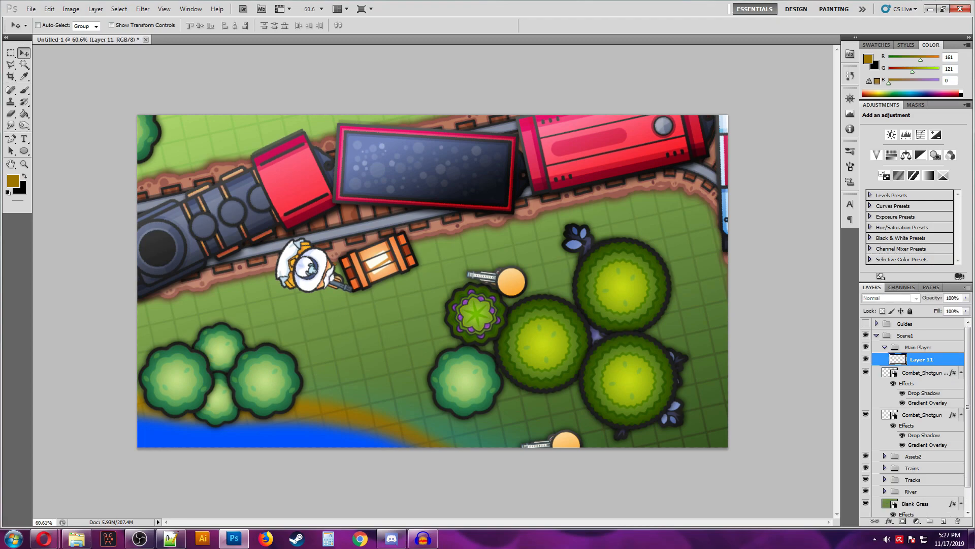
key("Delete")
key("ctrl+z")
Paste the Combat_Shotgun layer style onto the merged player layer and collapse the Main Player group.
right_click(922, 359)
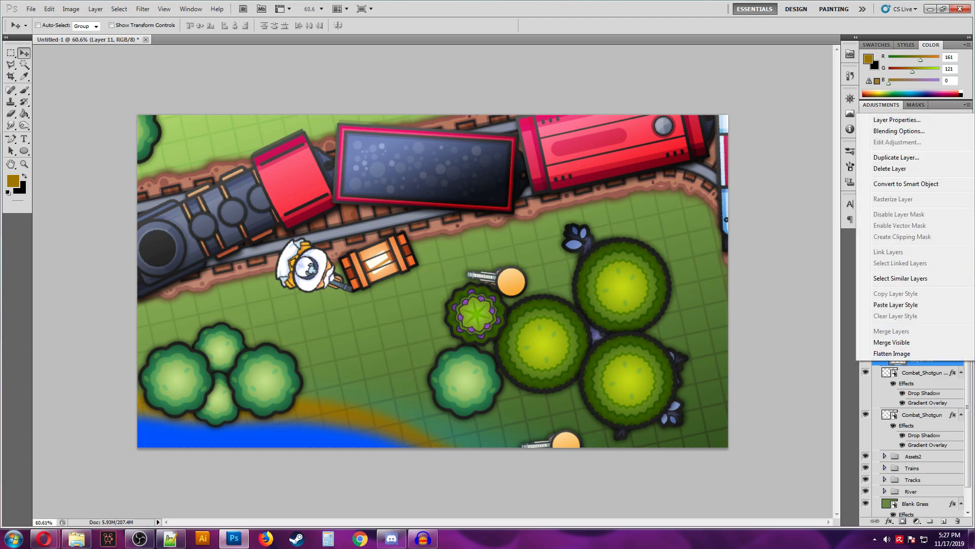
left_click(895, 305)
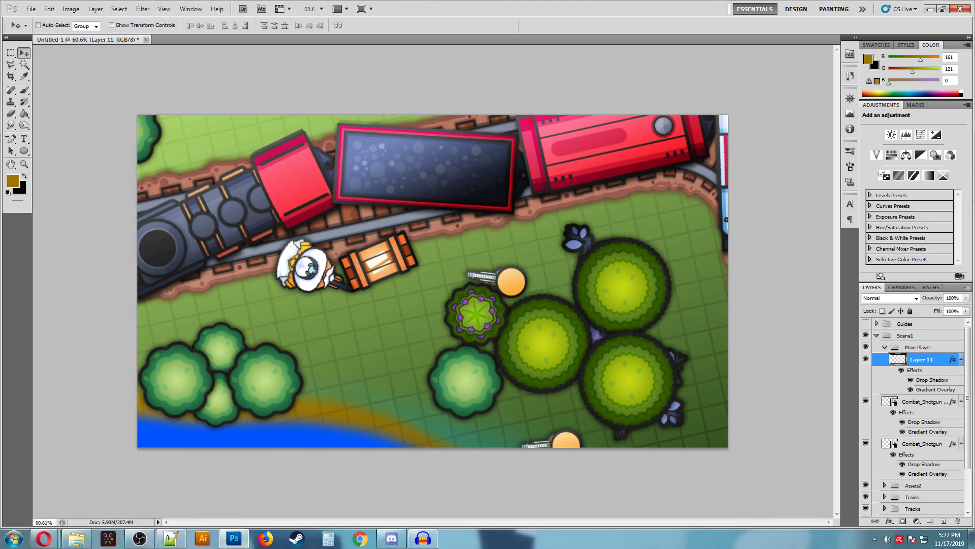
left_click(885, 347)
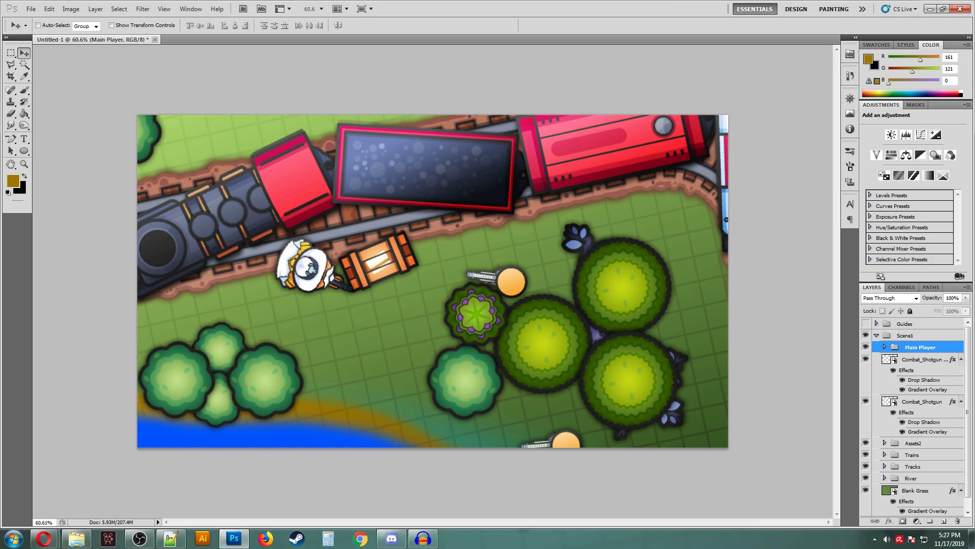
Make a merged copy of the whole canvas and paste it as a new layer above the Guides group.
key("ctrl+a")
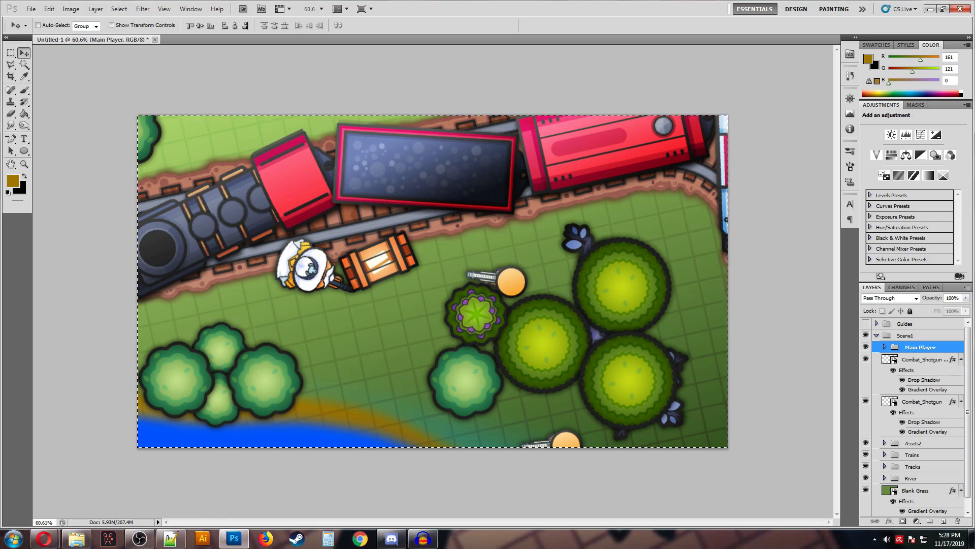
left_click(917, 323)
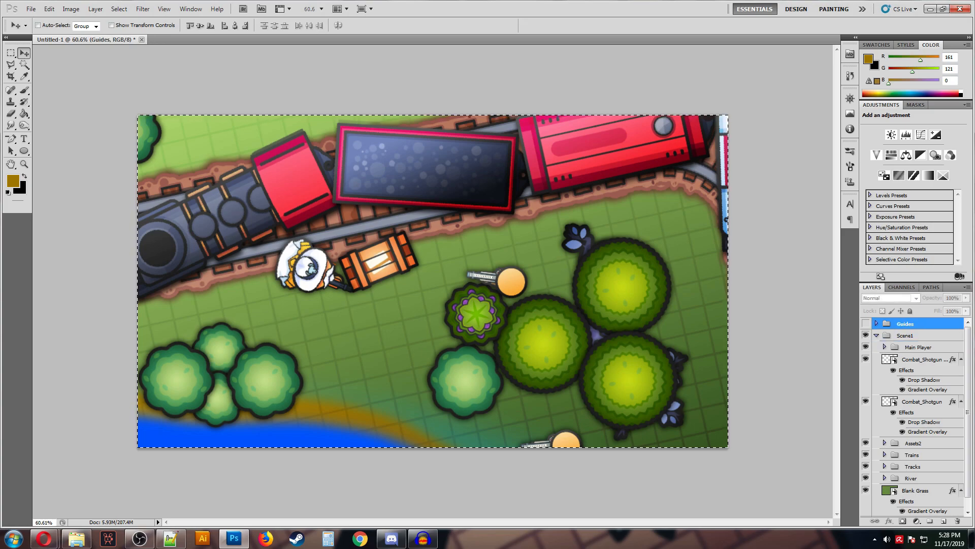
key("ctrl+shift+c")
key("ctrl+v")
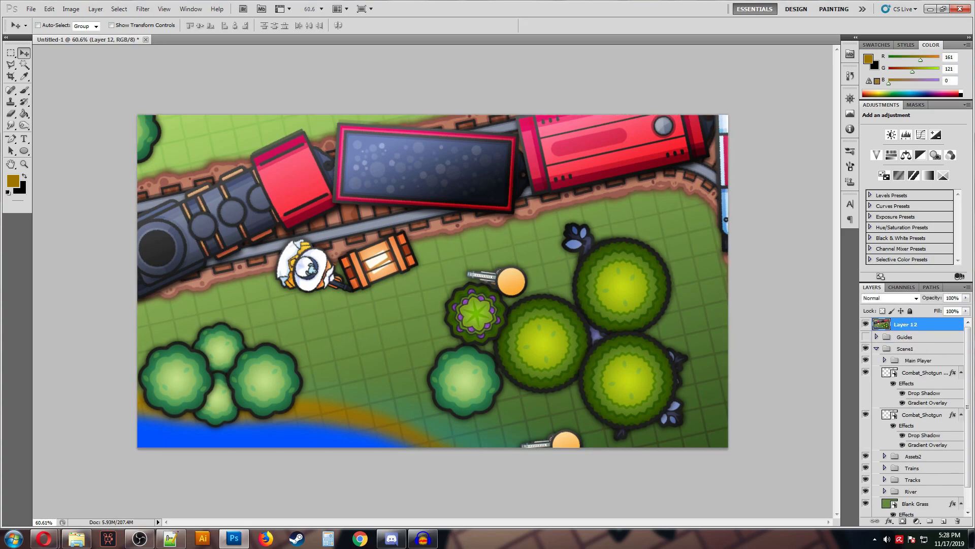
Collapse and hide the Scene1 group beneath the merged scene copy.
left_click(917, 337)
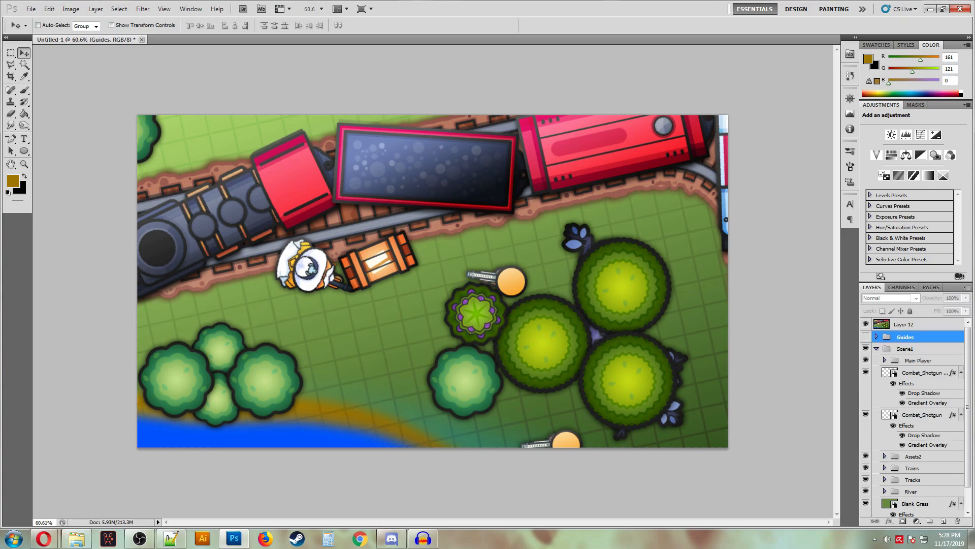
left_click(876, 348)
left_click(866, 348)
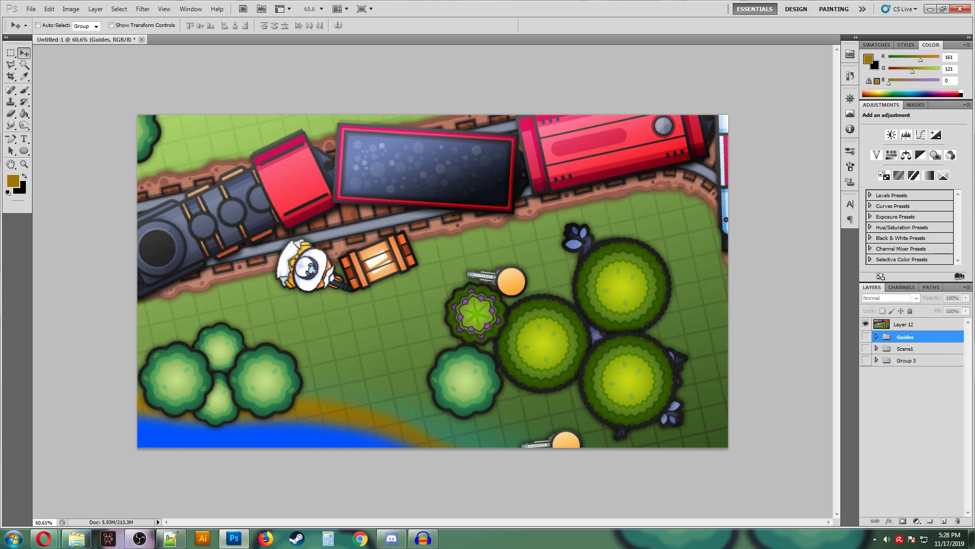
Select the merged scene layer and toggle its visibility off and on to check it against the hidden groups.
left_click(914, 323)
left_click(866, 323)
left_click(866, 324)
left_click(866, 323)
left_click(865, 324)
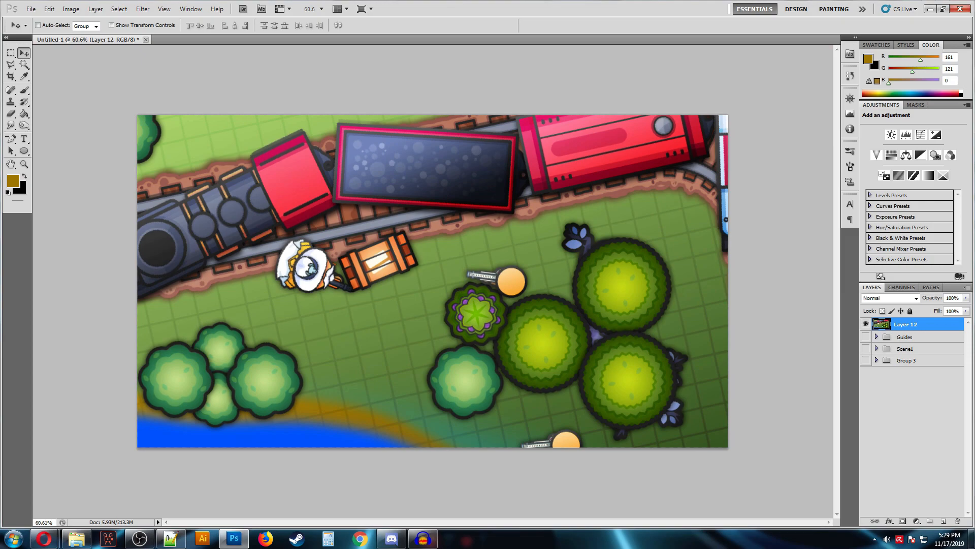
Use Brightness/Contrast on the merged scene layer, setting contrast to 13 and raising brightness slightly.
left_click(70, 8)
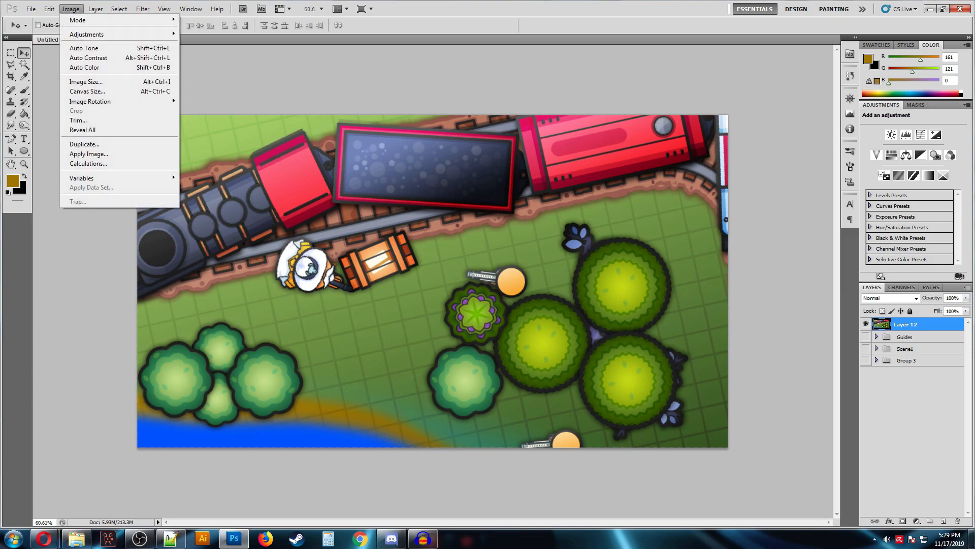
mouse_move(70, 9)
mouse_move(86, 34)
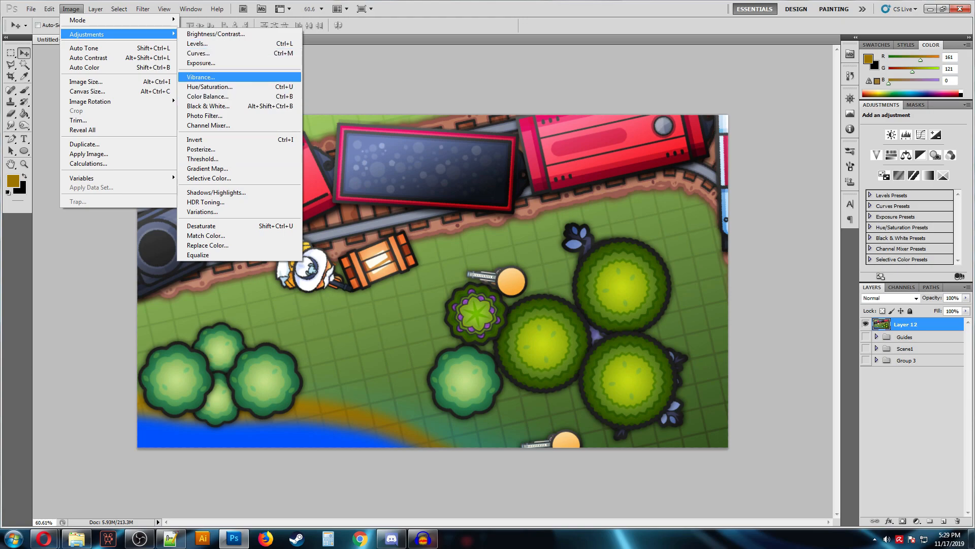
left_click(215, 34)
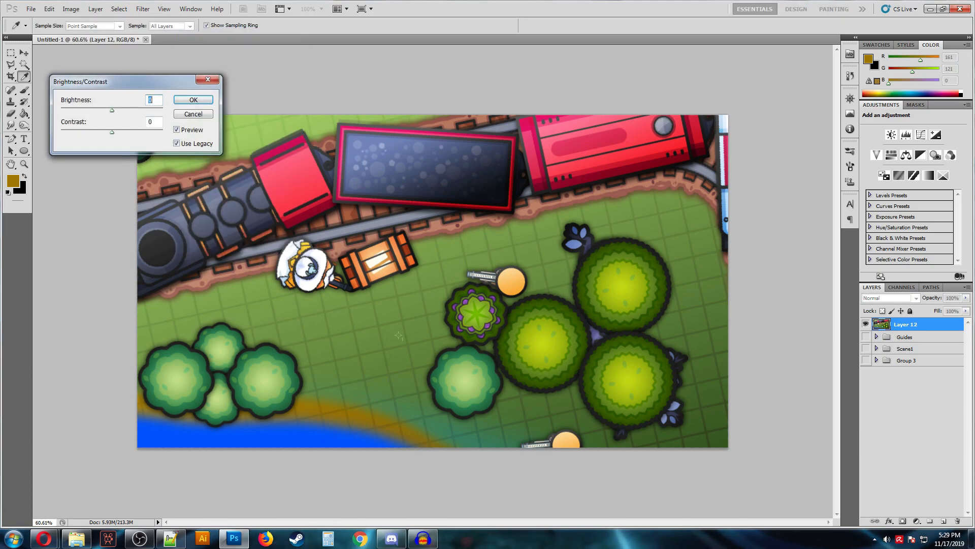
left_click_drag(589, 119, 655, 105)
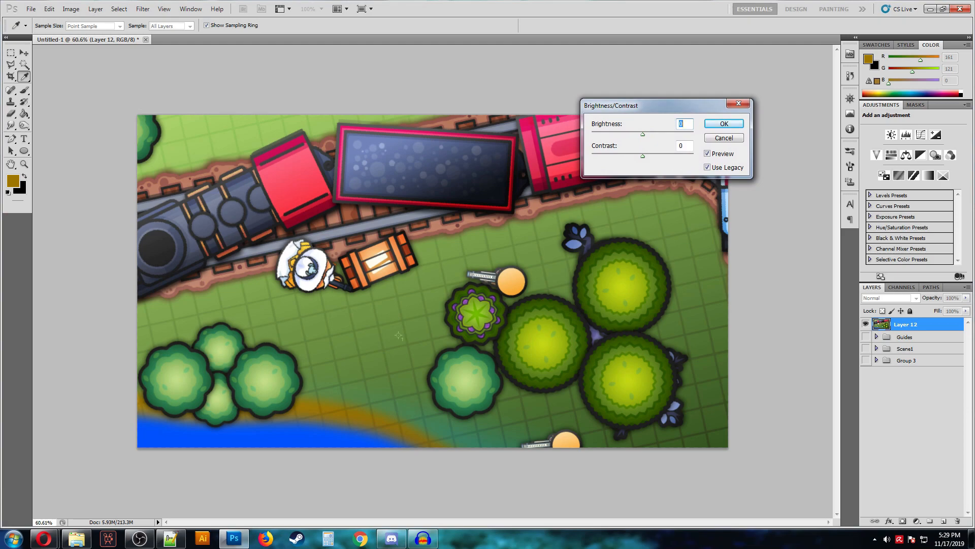
left_click_drag(643, 155, 650, 155)
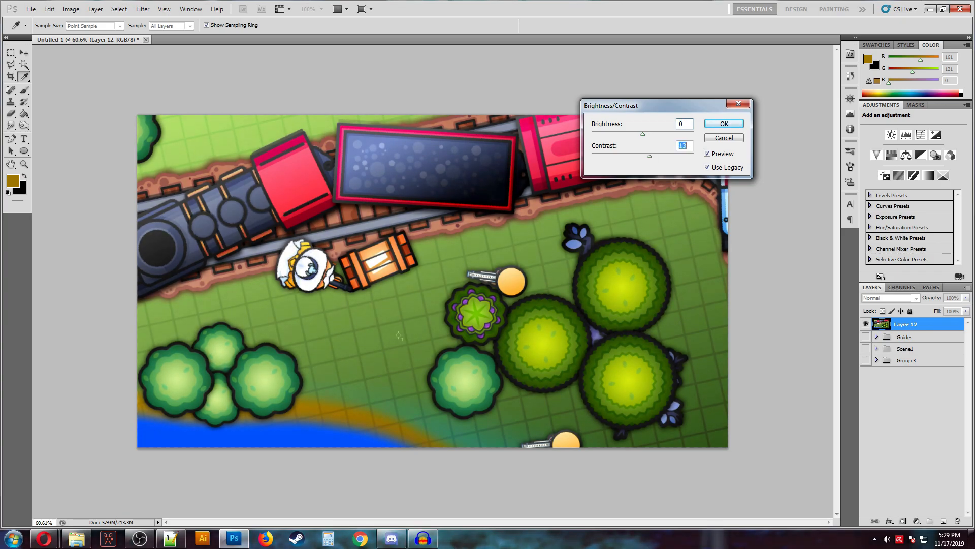
left_click_drag(642, 134, 640, 134)
key("Up")
key("Up")
key("Up")
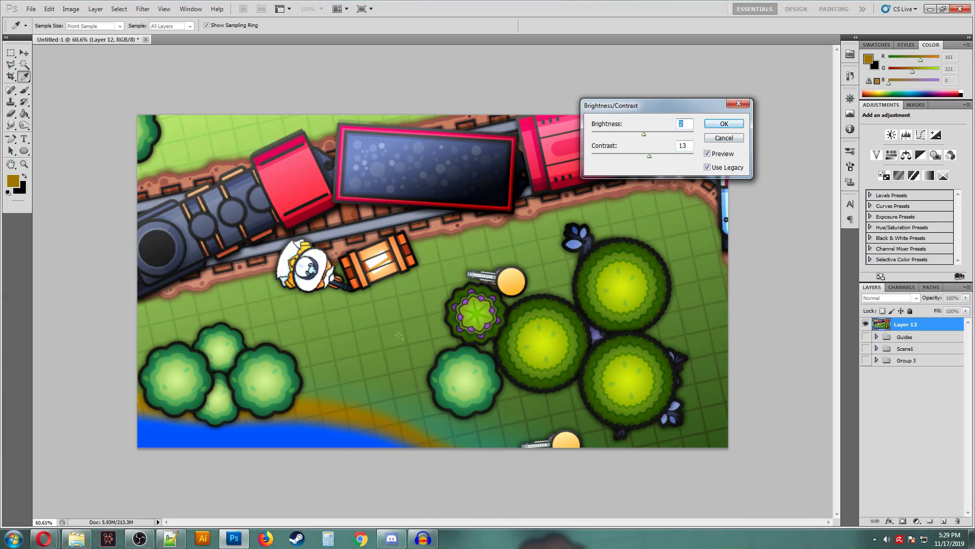
Compare the brightness and contrast change with the original through the preview, then apply it.
left_click(707, 154)
left_click(707, 153)
left_click(707, 153)
left_click(707, 153)
left_click(707, 153)
left_click(707, 153)
left_click(707, 154)
left_click(707, 154)
key("Return")
key("v")
Apply a Vibrance adjustment of +62 to the merged scene layer.
left_click(71, 9)
mouse_move(87, 34)
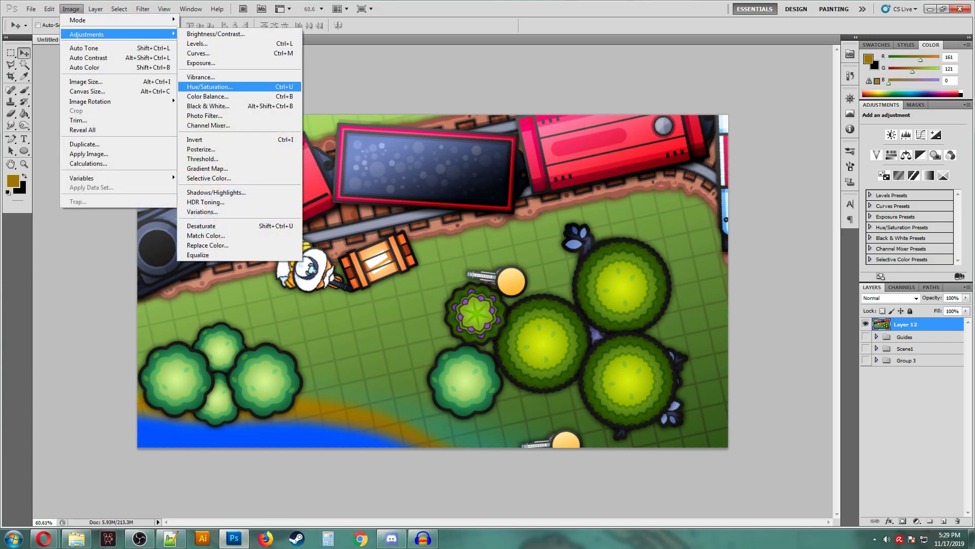
left_click(201, 77)
left_click_drag(826, 65, 856, 65)
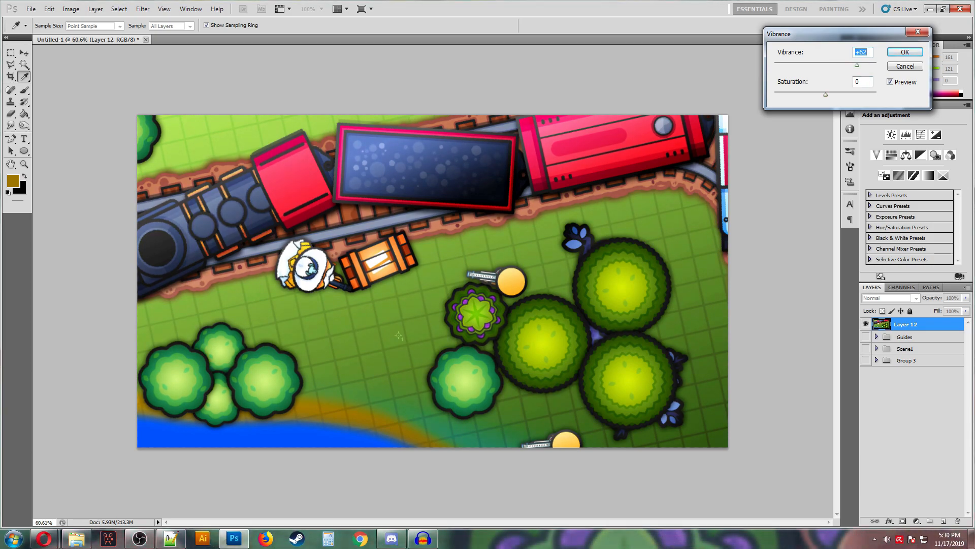
left_click(905, 52)
key("v")
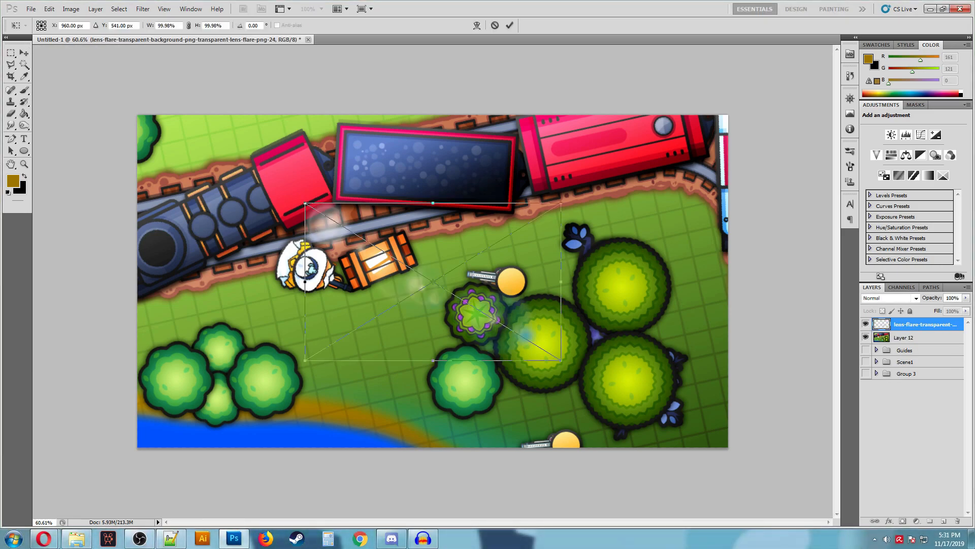
Try the transparent lens-flare PNG over the train and player, then discard the placement.
left_click_drag(305, 281, 234, 249)
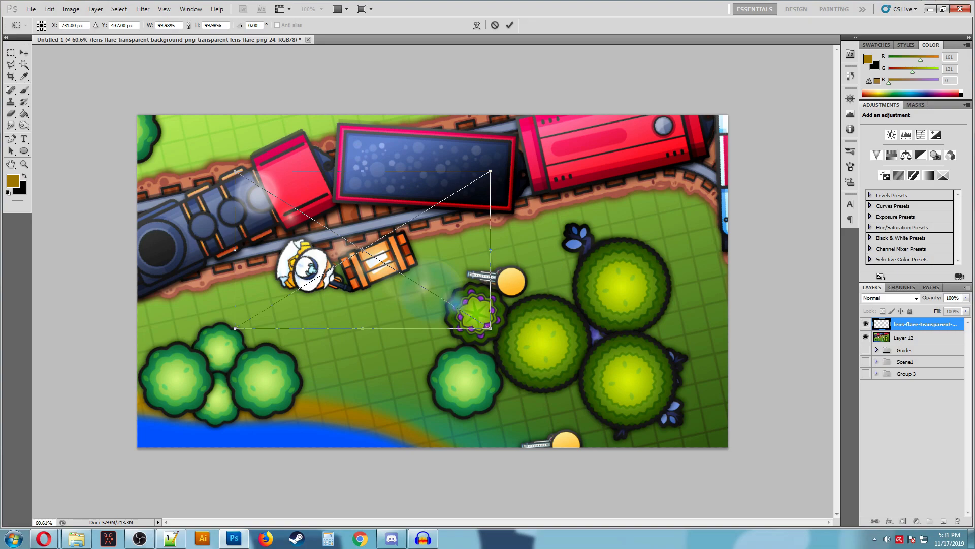
key("Escape")
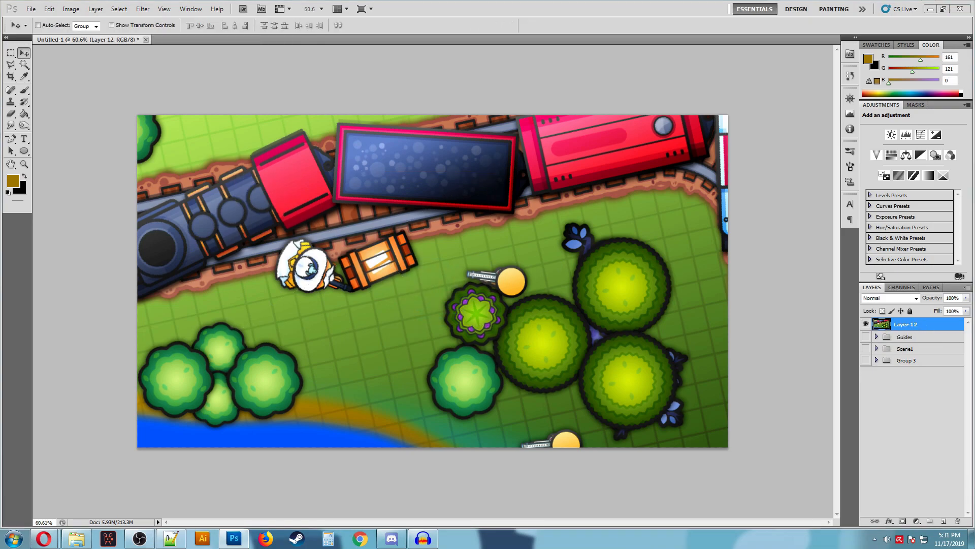
Place the Optical flare (3) image above the scene, scaled to roughly 38%, with its bright centre over the player's hat.
left_click_drag(352, 268, 288, 238)
left_click_drag(107, 124, 242, 219)
left_click_drag(312, 271, 318, 273)
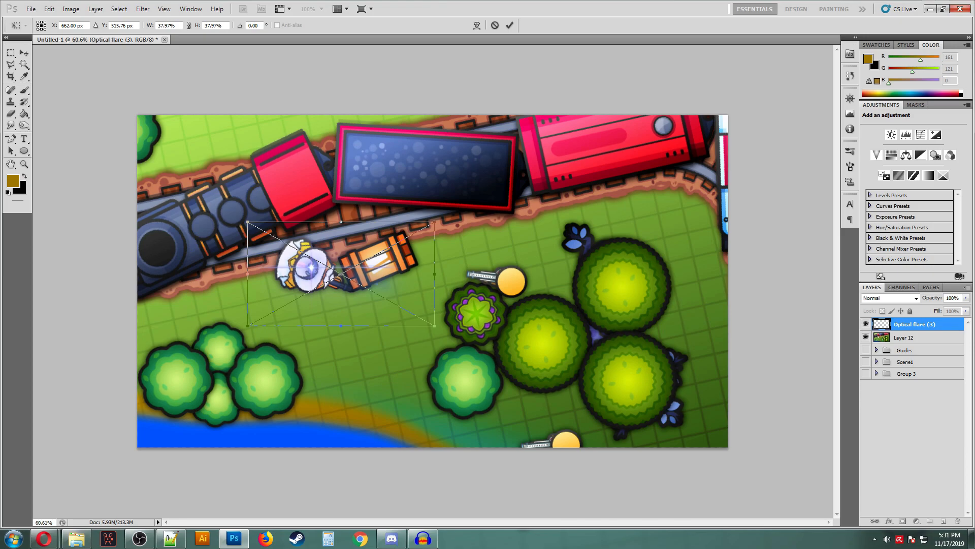
left_click_drag(244, 219, 239, 227)
left_click_drag(315, 272, 315, 270)
key("Left")
key("Left")
key("Left")
key("Return")
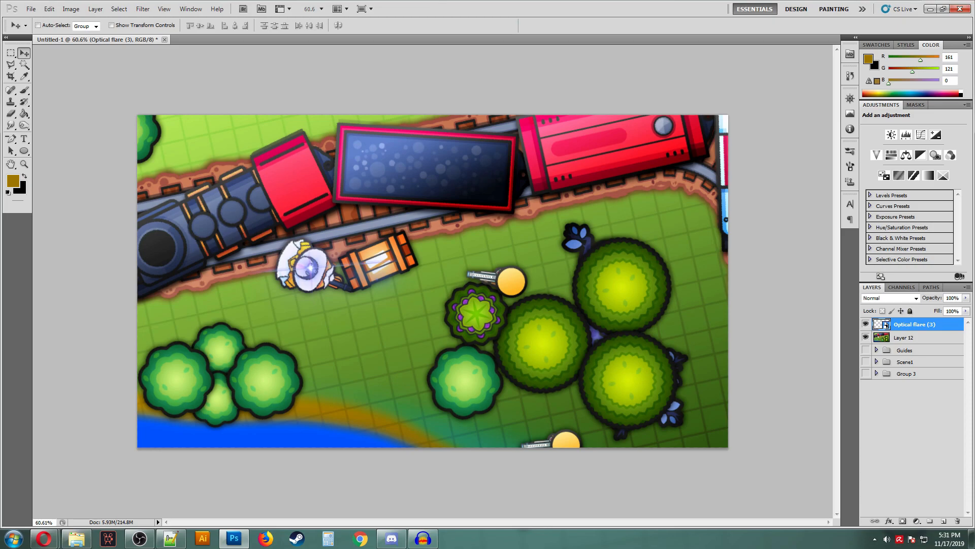
Try the Overlay blend mode on the Optical flare (3) layer and inspect the player up close.
left_click(888, 298)
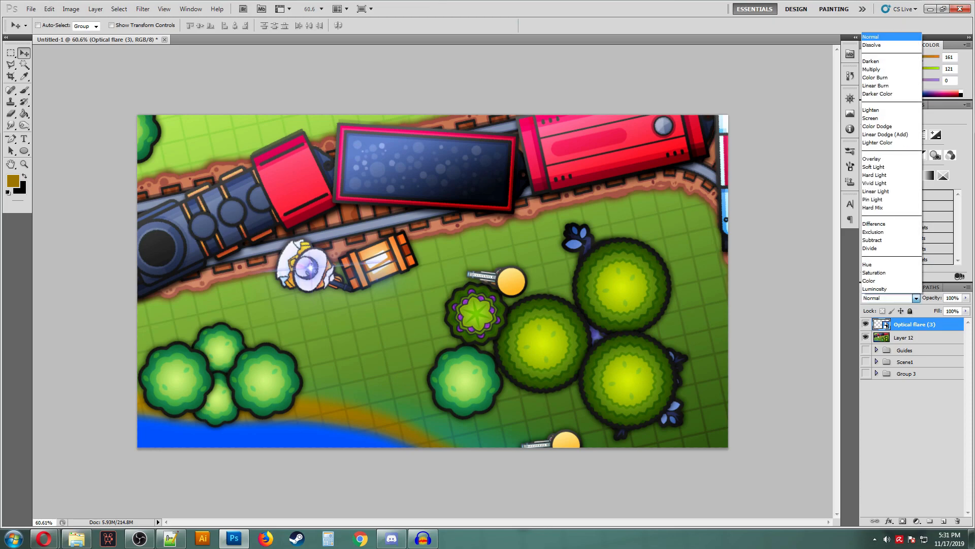
key("Down")
key("Down")
key("Down")
key("Down")
key("Down")
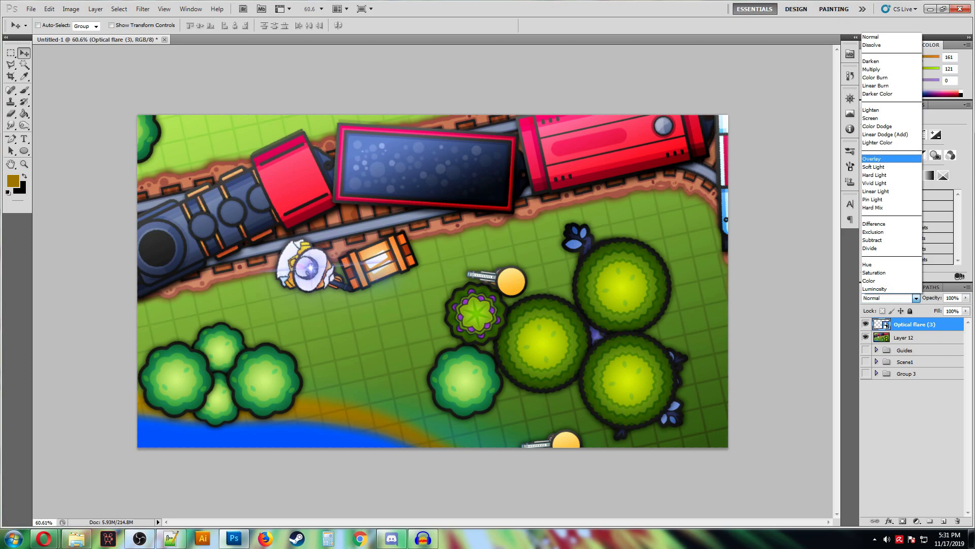
key("Return")
scroll(390, 280, "up", 5)
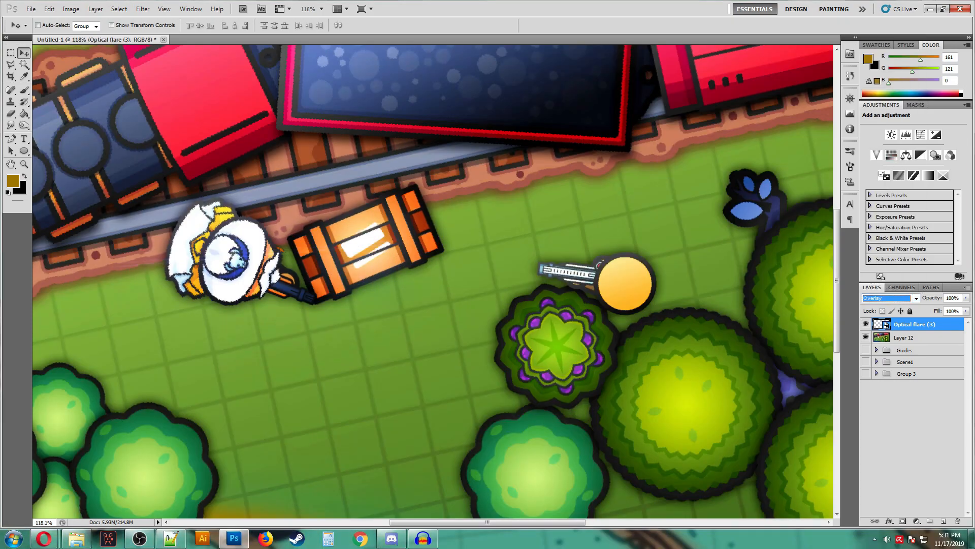
Set the Optical flare (3) layer's blend mode to Screen and check the scene at 100% and fitted to the window.
left_click(917, 298)
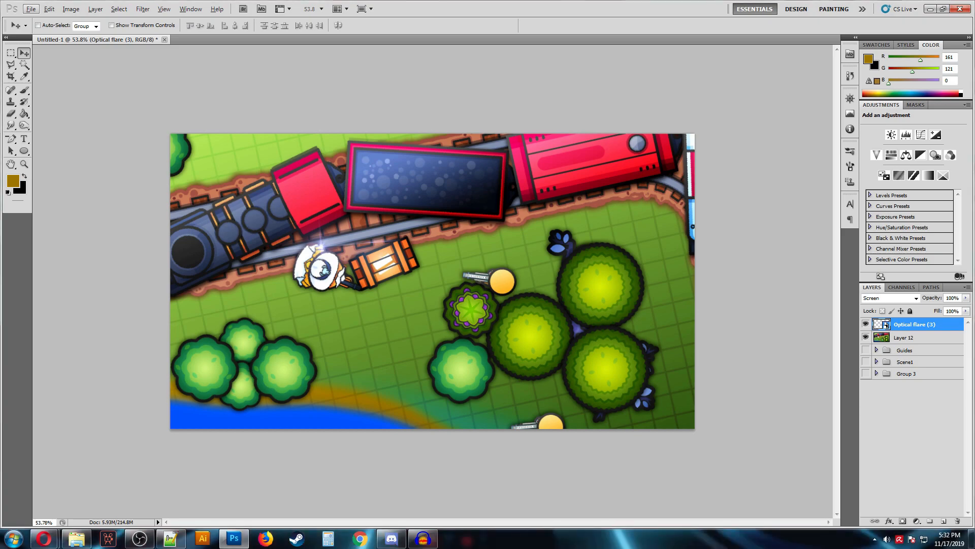
double_click(24, 164)
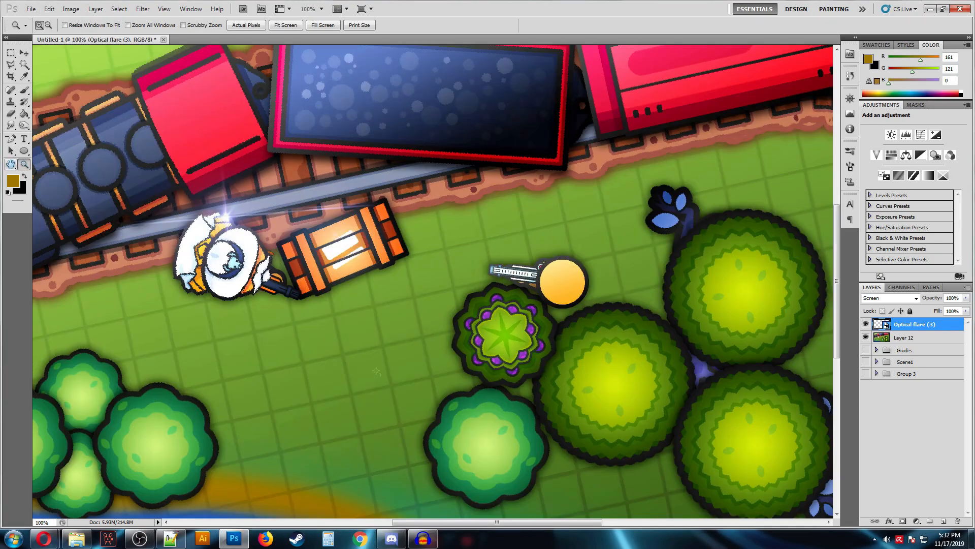
double_click(10, 164)
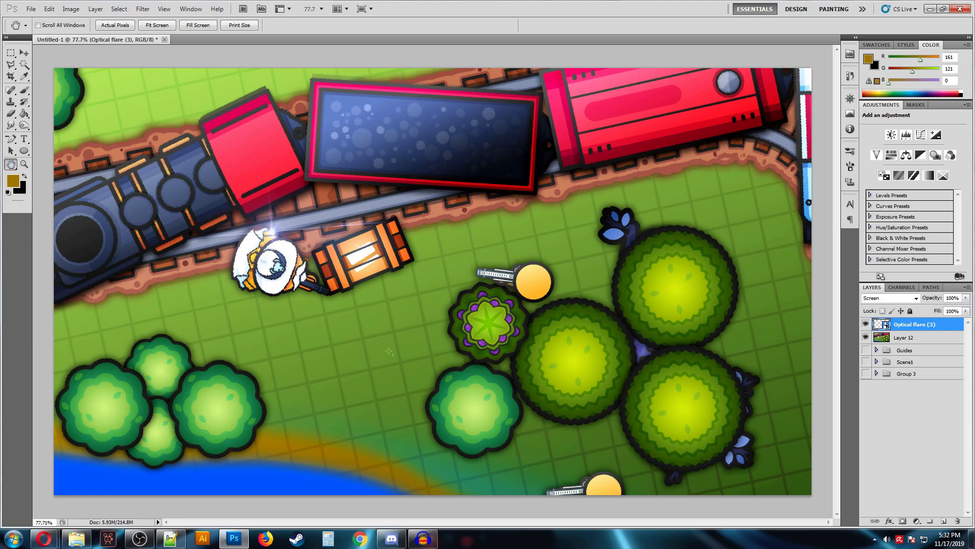